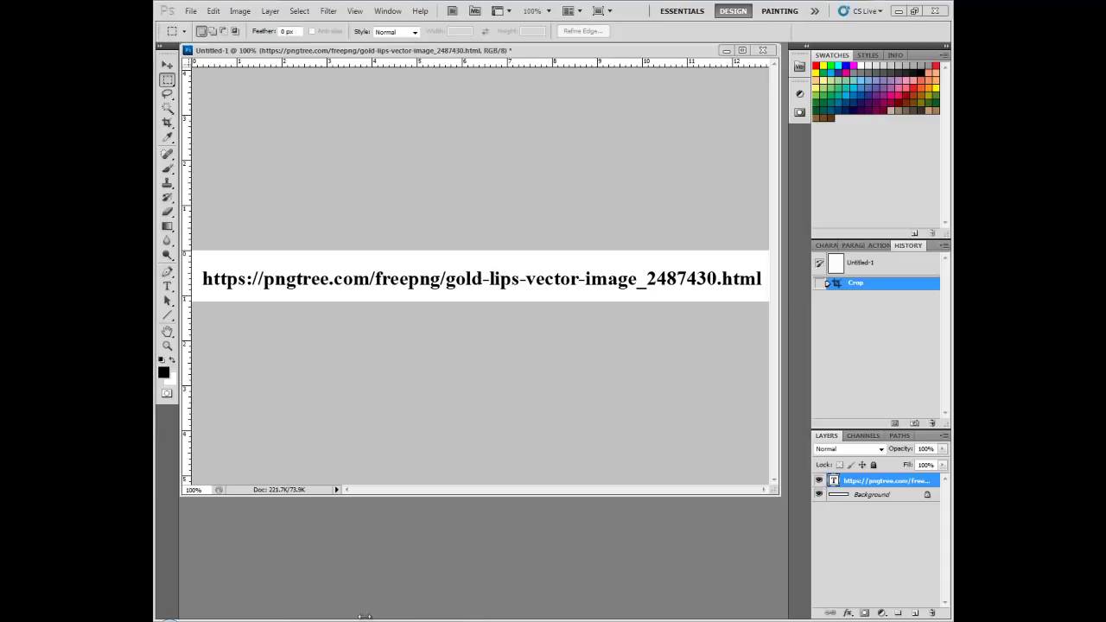
# Review the pngtree gold lips page and its copyright notice, then minimise Chrome back to Photoshop
pyautogui.click(345, 553)
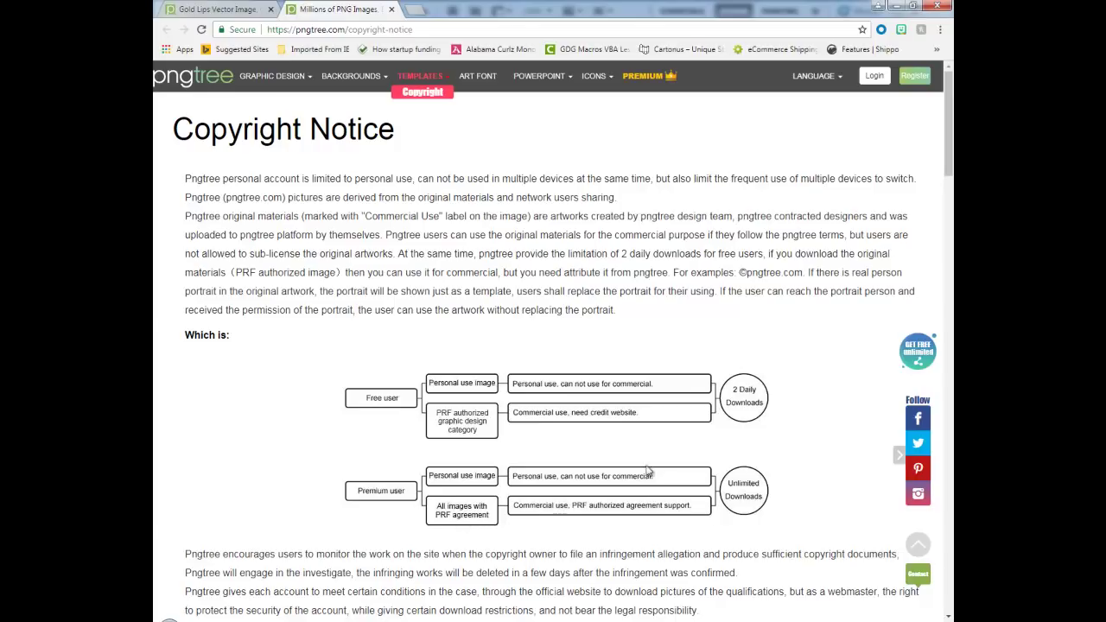
pyautogui.click(229, 12)
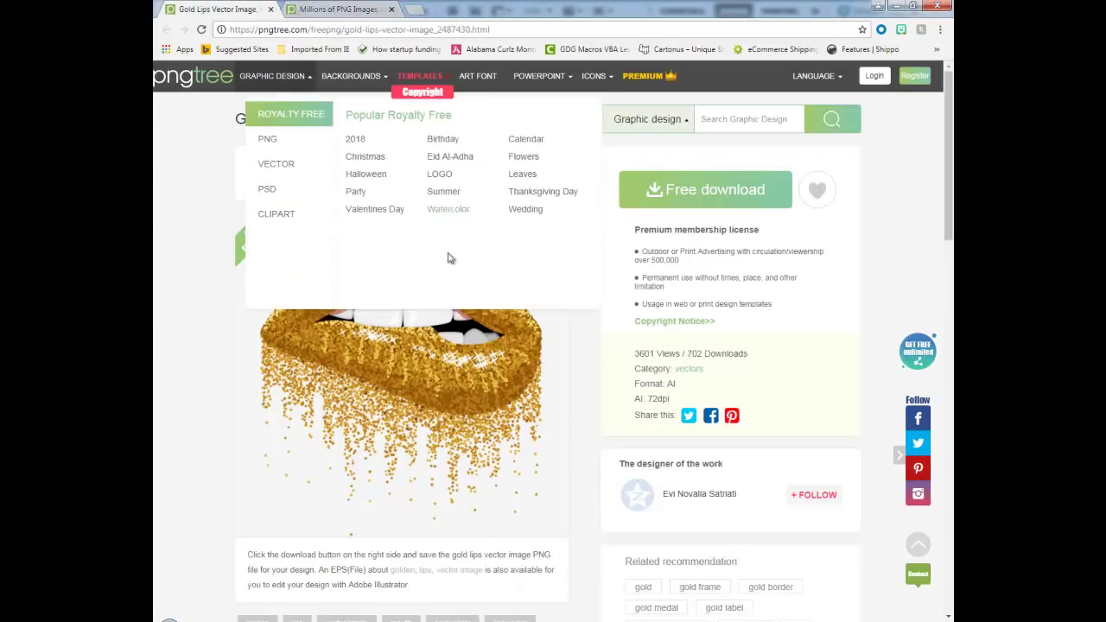
pyautogui.click(891, 5)
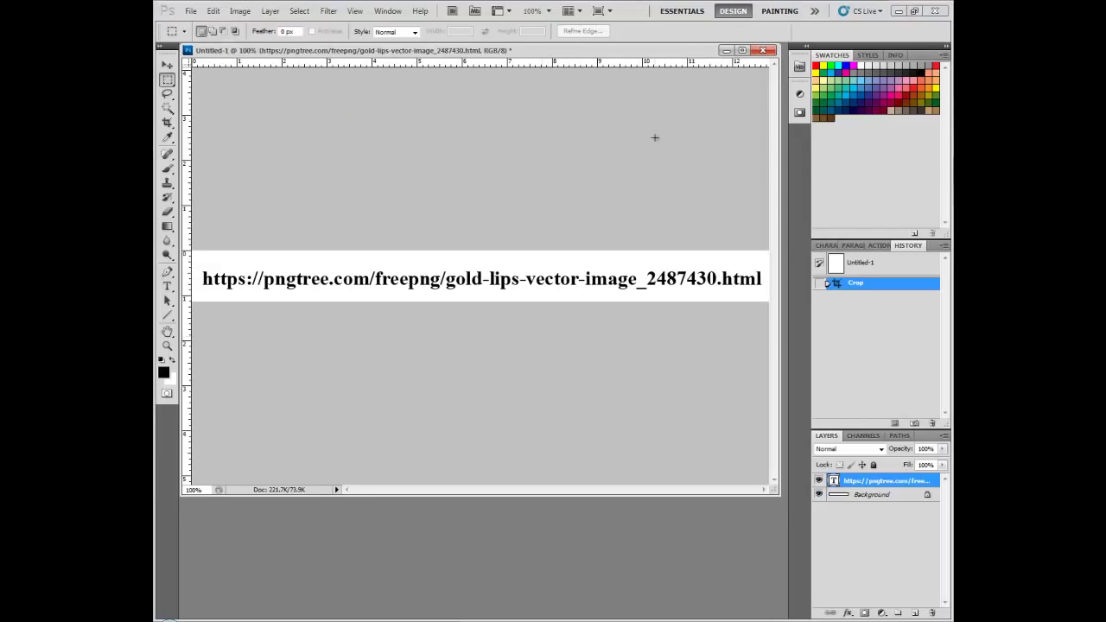
# Close Untitled-1 without saving, then open OriginalGlodGlitterLips.png and LipsEditable.psd
pyautogui.click(763, 50)
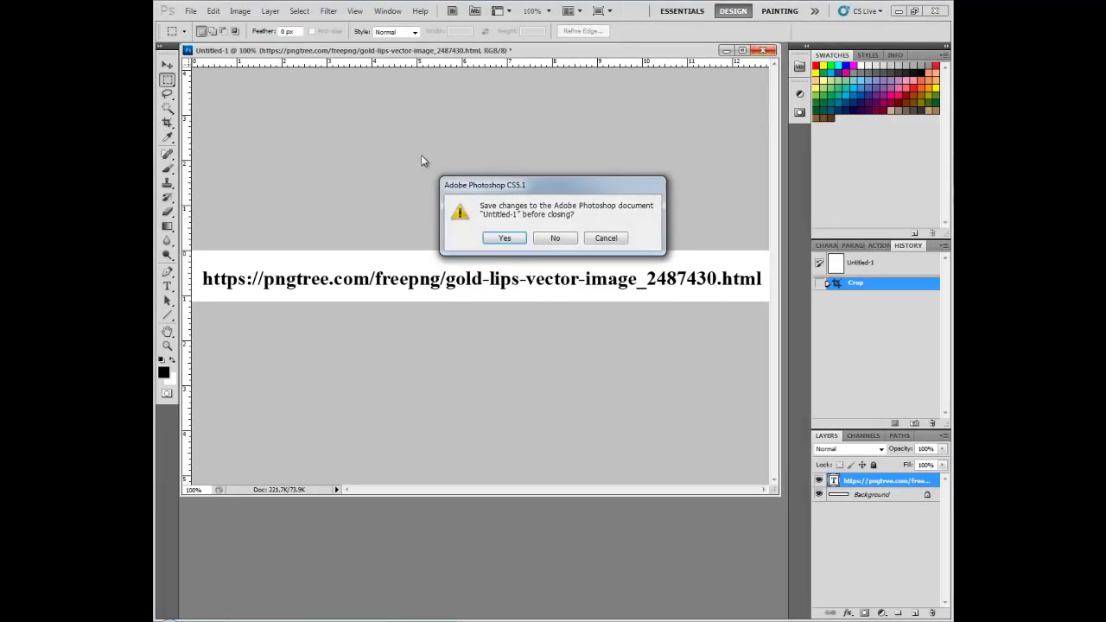
pyautogui.click(559, 242)
pyautogui.click(190, 10)
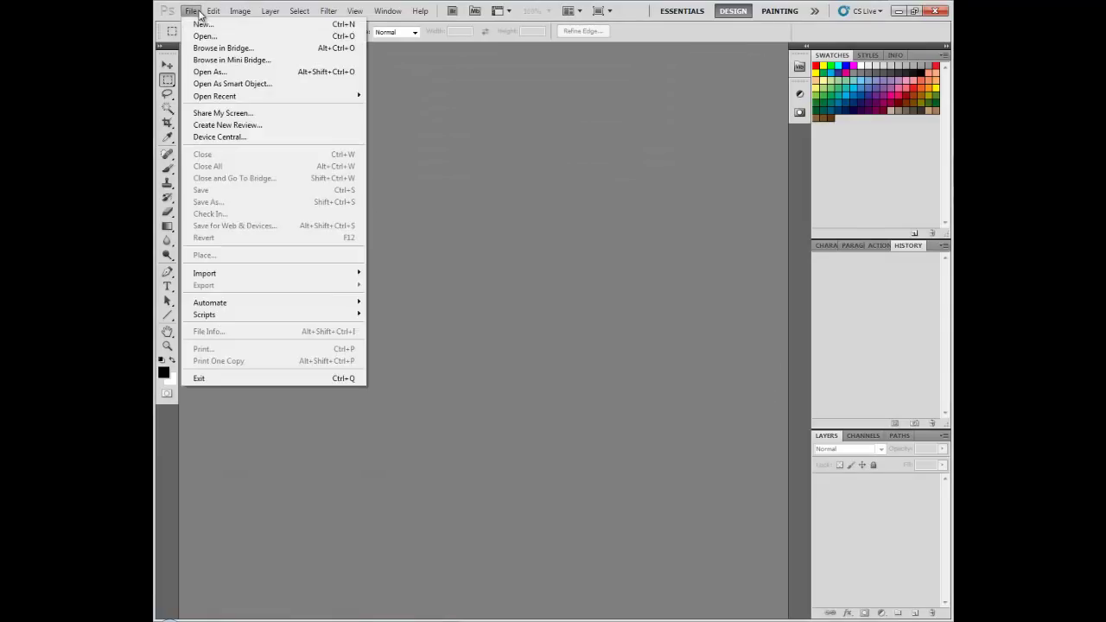
pyautogui.click(202, 36)
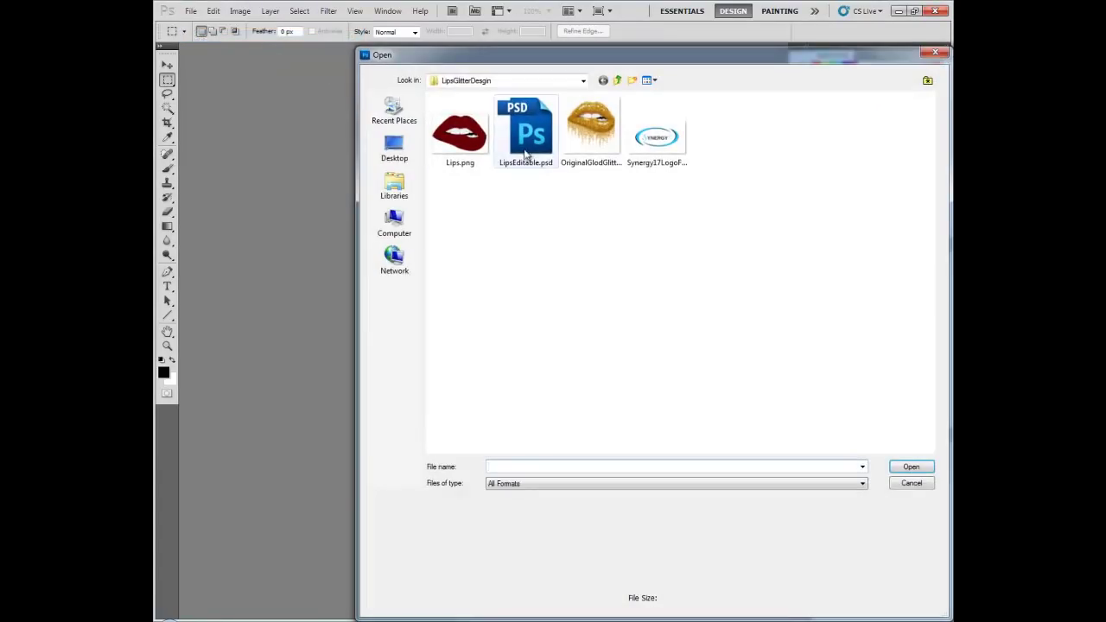
pyautogui.doubleClick(609, 131)
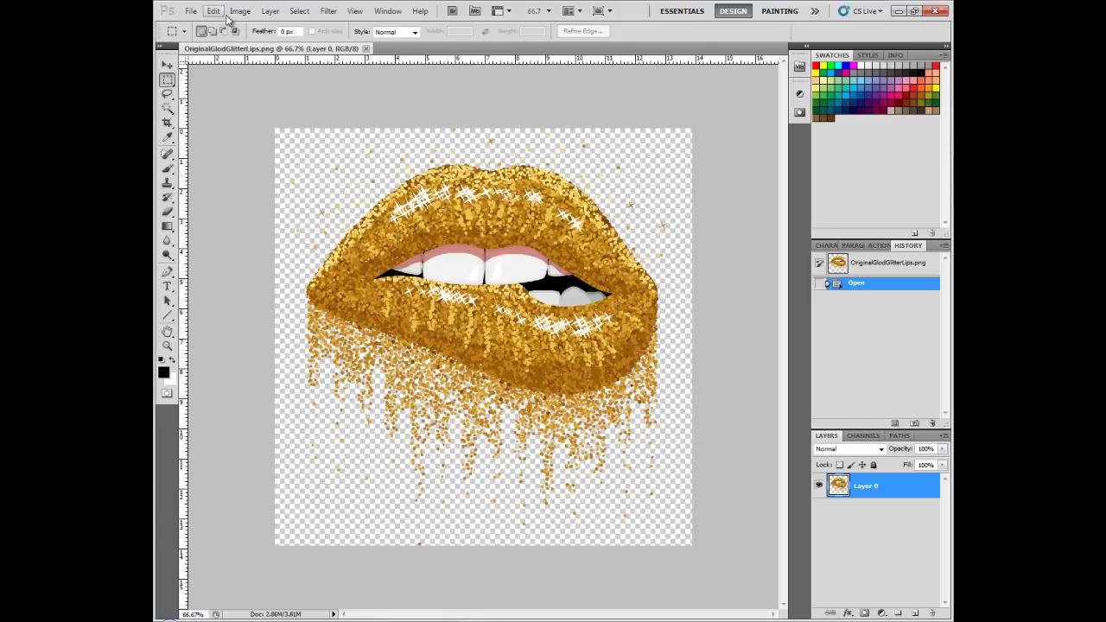
pyautogui.click(190, 10)
pyautogui.click(202, 33)
pyautogui.doubleClick(529, 118)
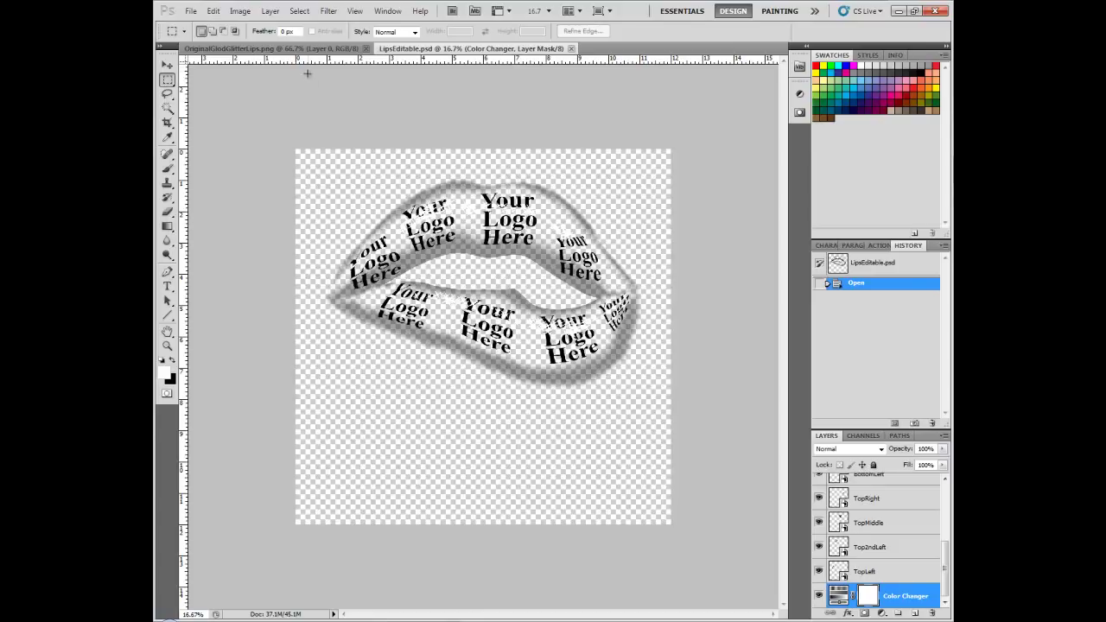
# Float all documents in windows and shrink and reposition the glitter lips window
pyautogui.click(387, 10)
pyautogui.moveTo(406, 24)
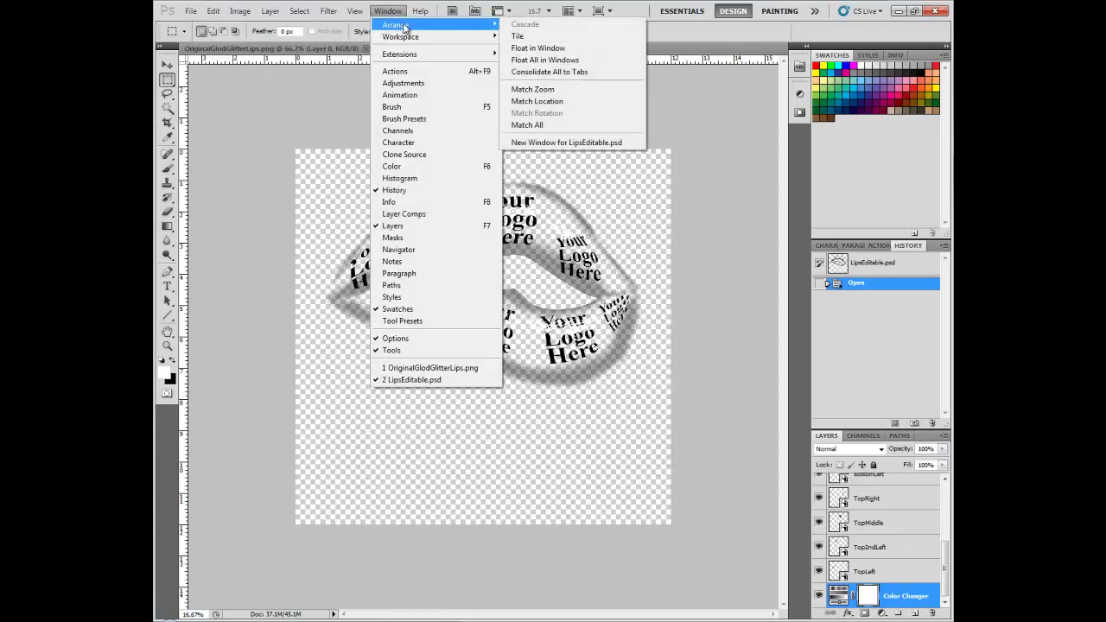
pyautogui.click(541, 63)
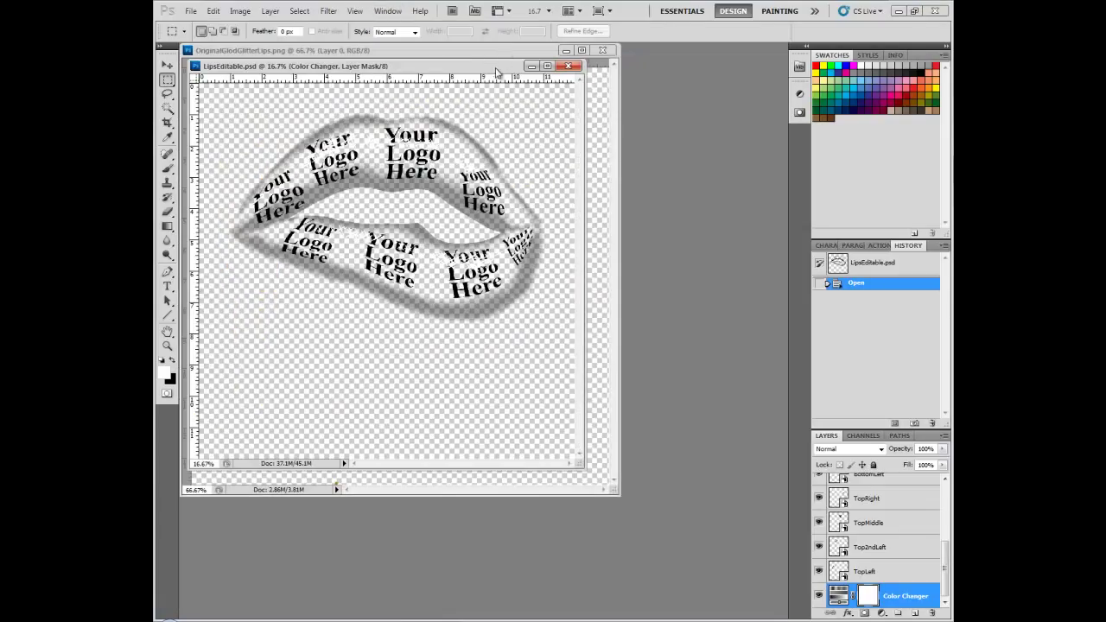
pyautogui.moveTo(478, 62); pyautogui.dragTo(627, 146)
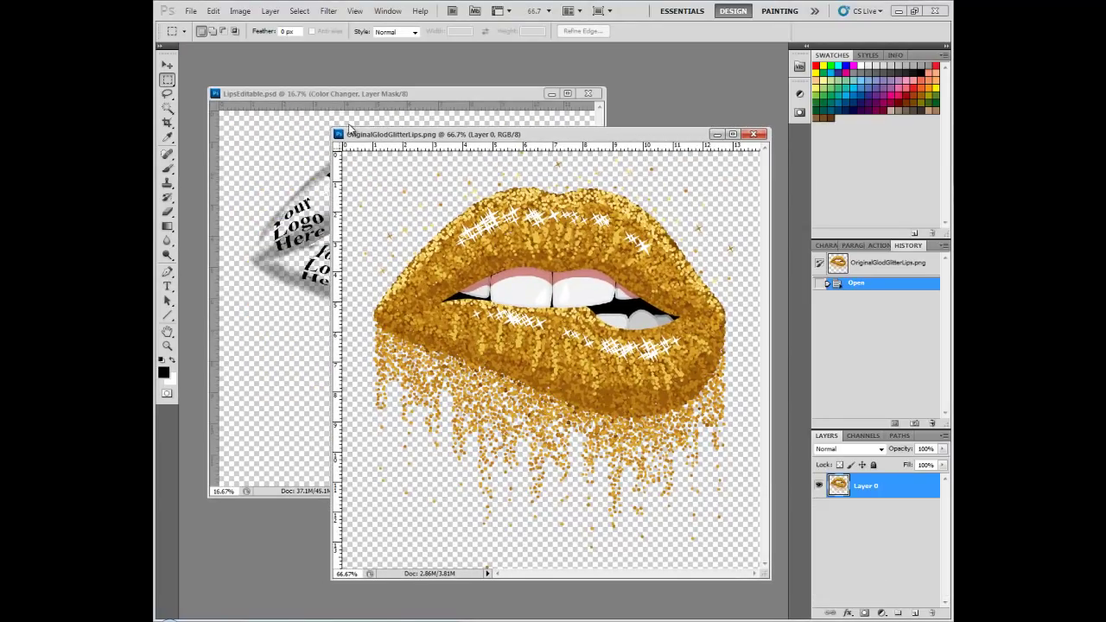
pyautogui.moveTo(432, 134); pyautogui.dragTo(557, 211)
pyautogui.moveTo(813, 291)
pyautogui.mouseDown()
pyautogui.moveTo(715, 290)
pyautogui.moveTo(786, 303)
pyautogui.mouseUp()
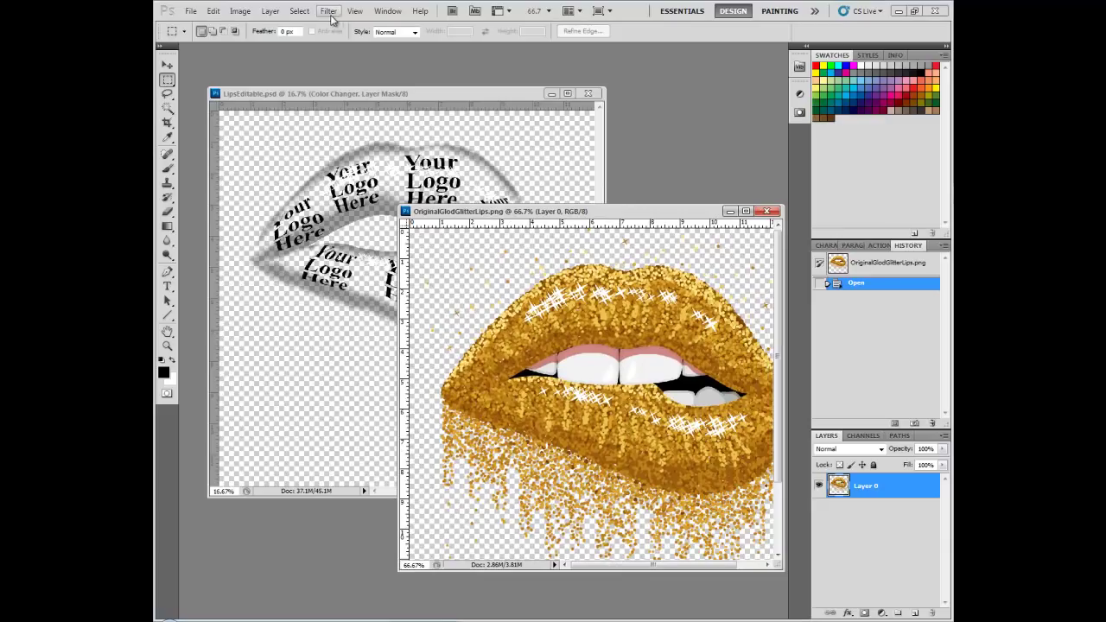
# Resize the glitter lips image to 12 inches wide at 300 ppi
pyautogui.click(241, 12)
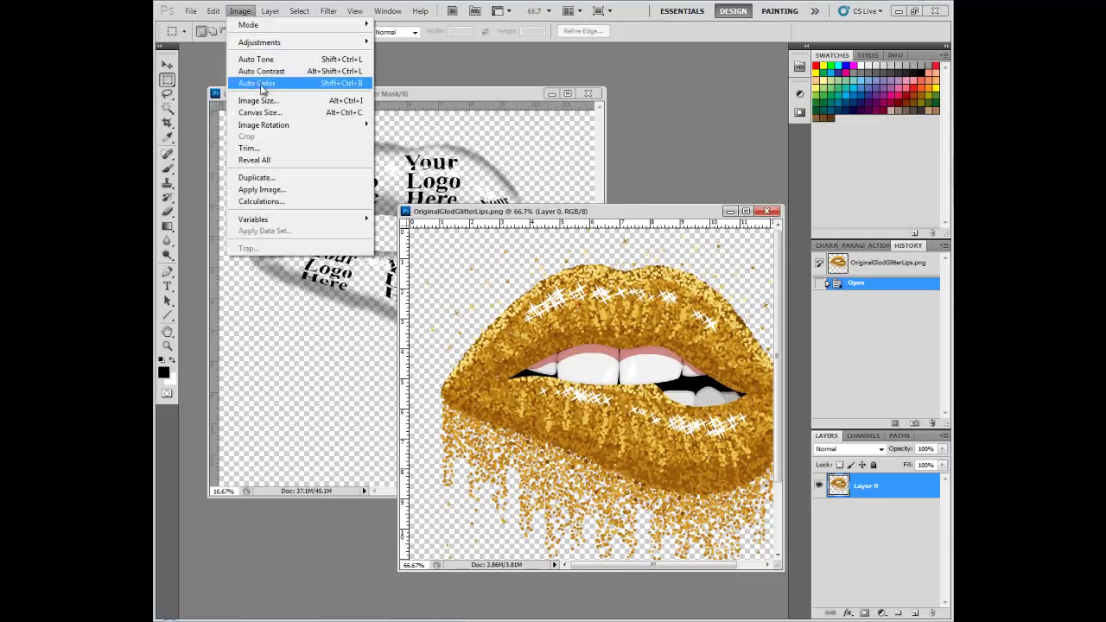
pyautogui.click(260, 112)
pyautogui.click(530, 248)
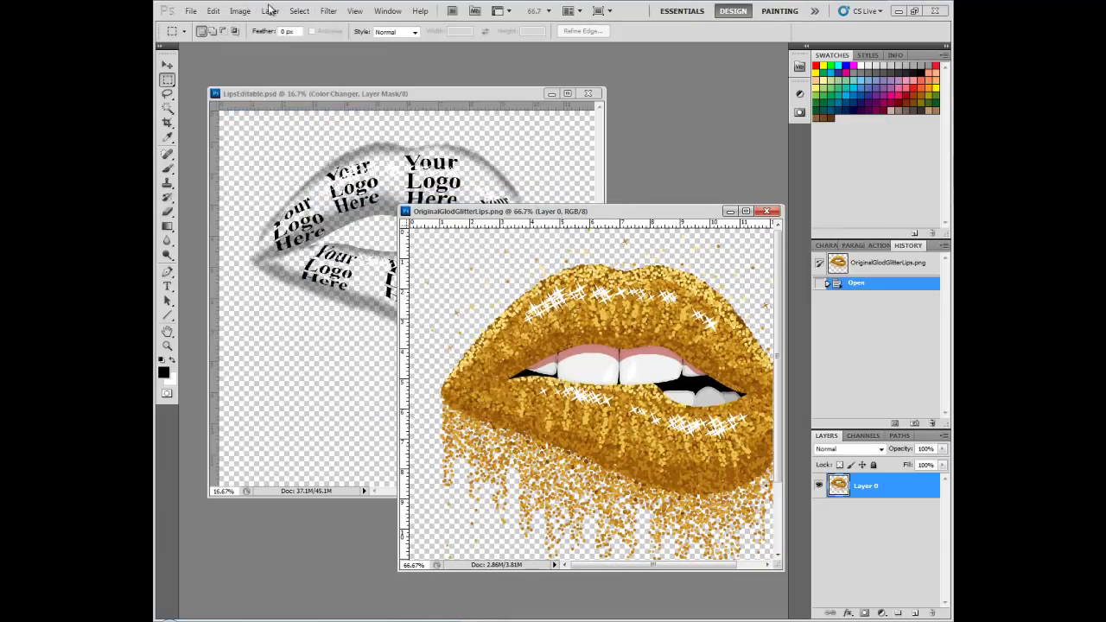
pyautogui.click(239, 11)
pyautogui.click(259, 98)
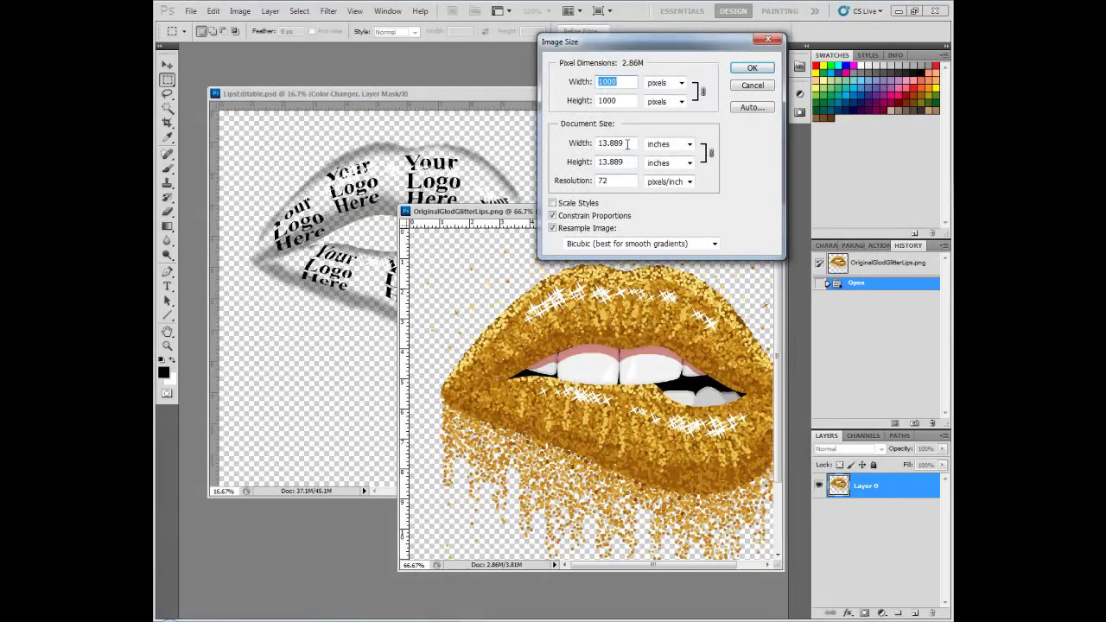
pyautogui.doubleClick(610, 144)
pyautogui.write('12')
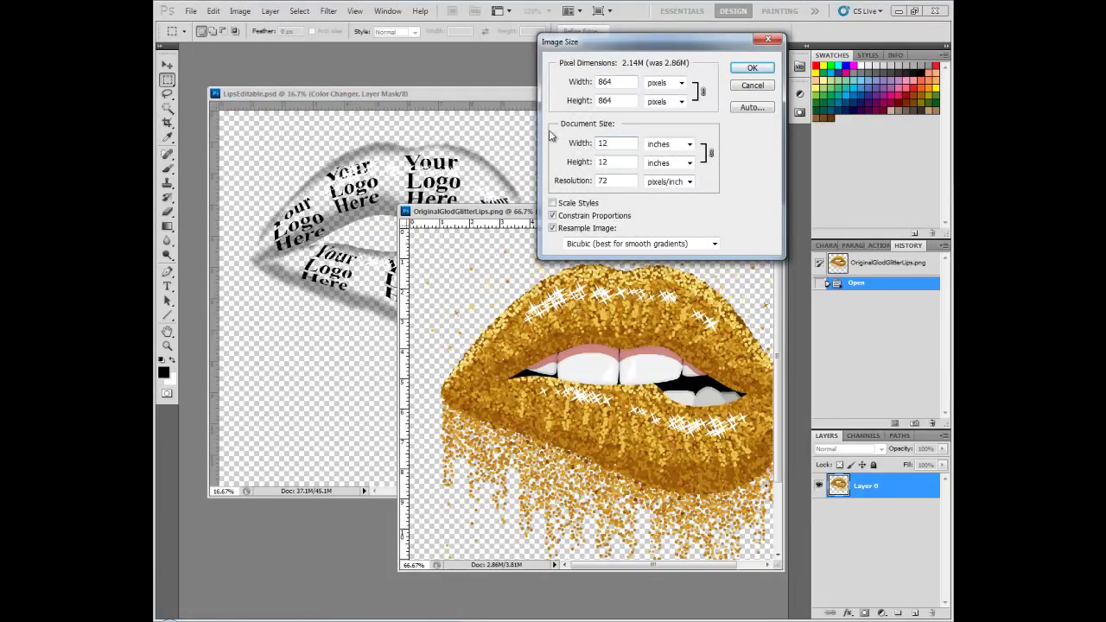
pyautogui.doubleClick(613, 182)
pyautogui.write('300')
pyautogui.click(751, 68)
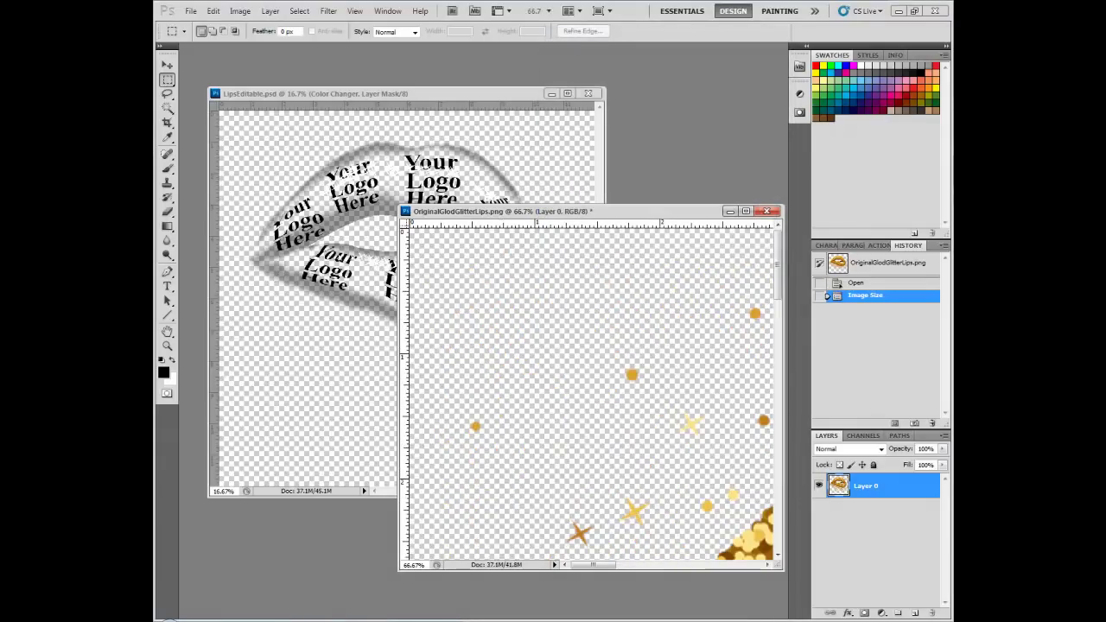
# Zoom out and drag the gold lips layer into LipsEditable.psd as Layer 1
pyautogui.press('z')
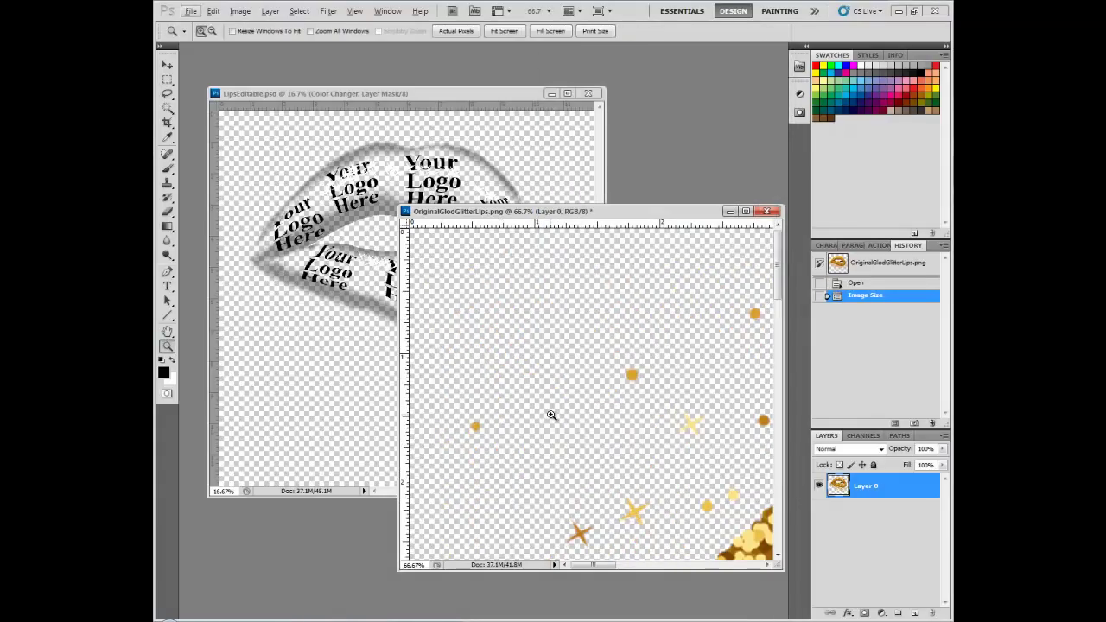
pyautogui.press('alt')
pyautogui.keyDown('alt'); pyautogui.click(584, 384); pyautogui.keyUp('alt')
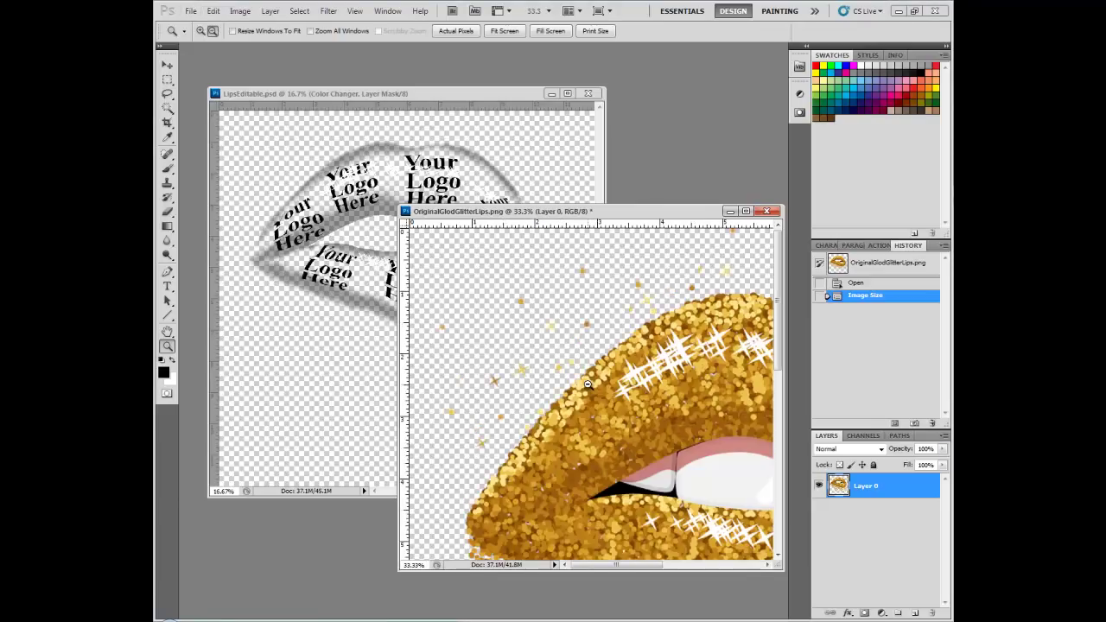
pyautogui.keyDown('alt'); pyautogui.click(586, 383); pyautogui.keyUp('alt')
pyautogui.keyDown('alt'); pyautogui.click(586, 384); pyautogui.keyUp('alt')
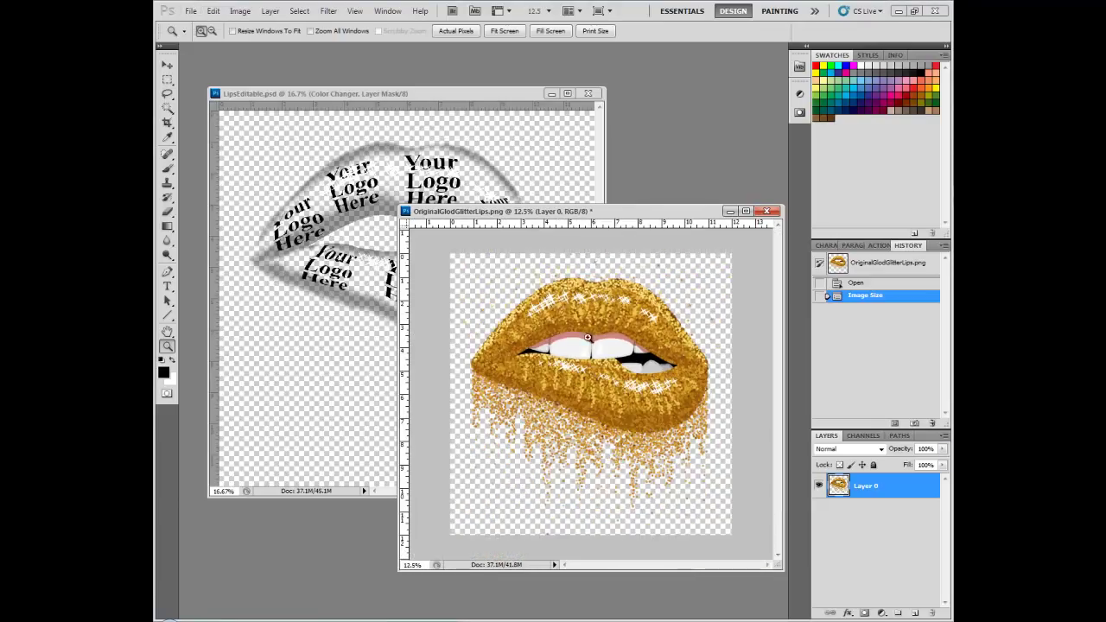
pyautogui.moveTo(515, 222); pyautogui.dragTo(538, 384)
pyautogui.moveTo(858, 488); pyautogui.dragTo(406, 408)
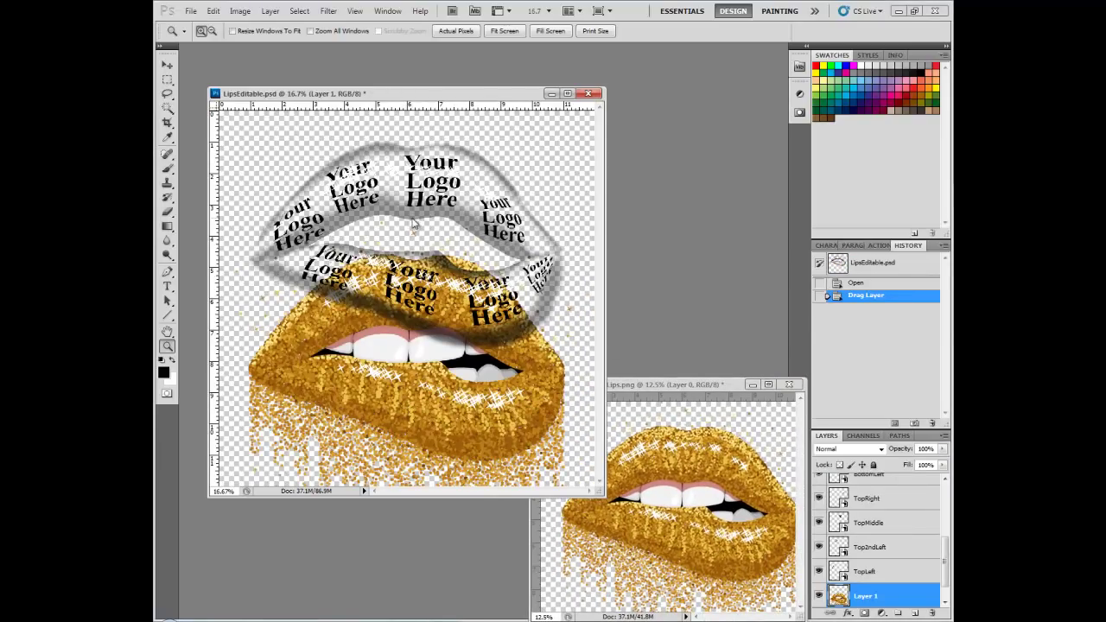
pyautogui.moveTo(434, 94); pyautogui.dragTo(416, 68)
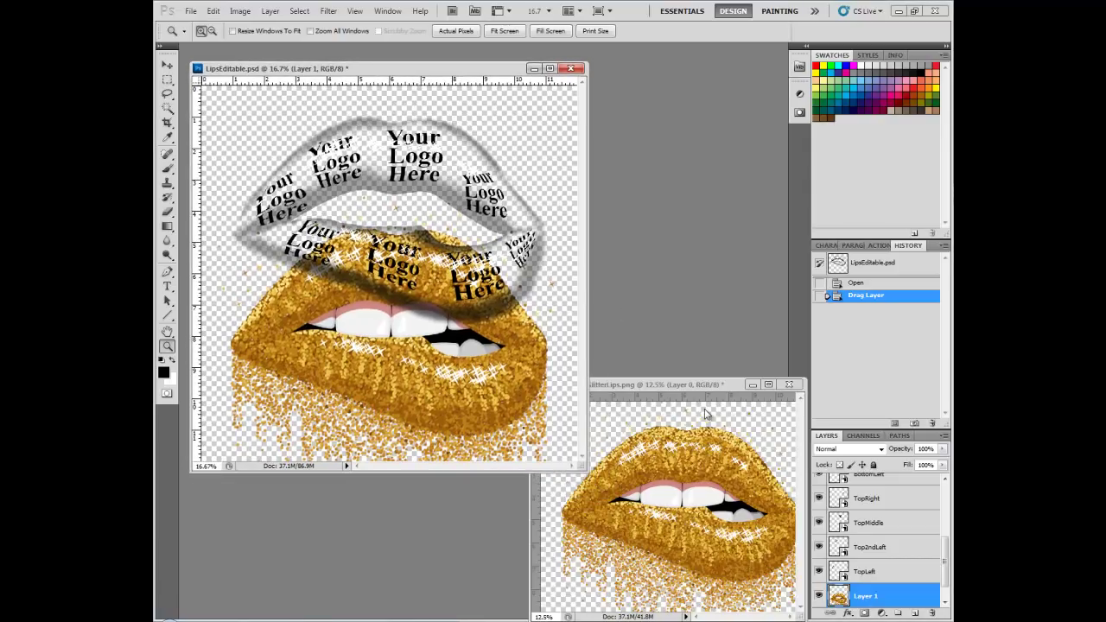
# Close the glitter PNG unsaved, enlarge LipsEditable, and move the gold lips up under the logo text
pyautogui.click(796, 386)
pyautogui.click(560, 243)
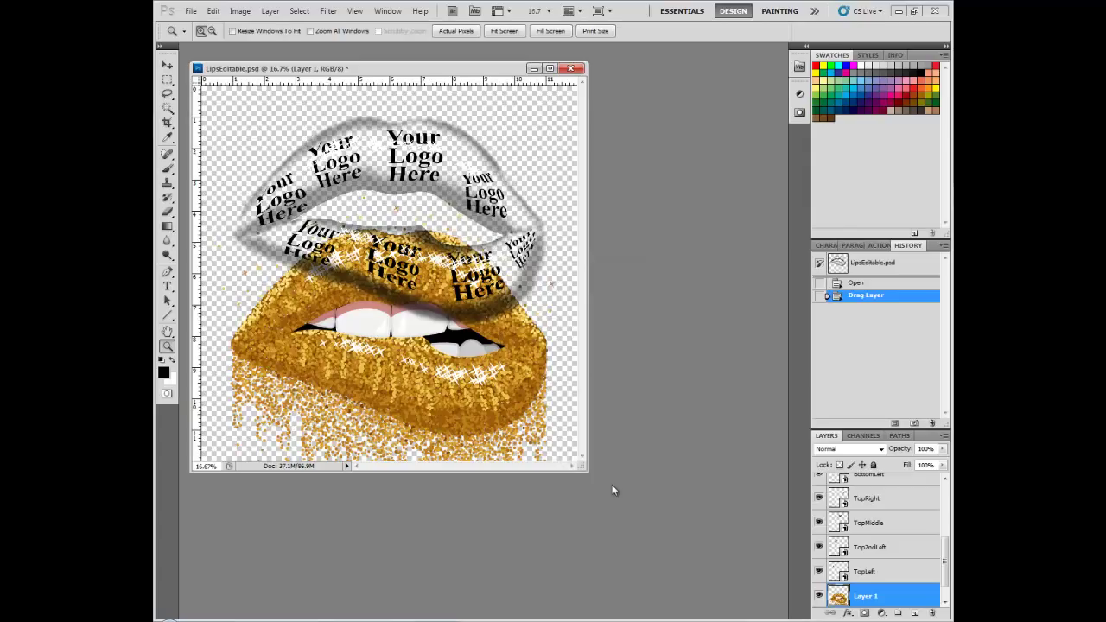
pyautogui.moveTo(587, 472); pyautogui.dragTo(697, 551)
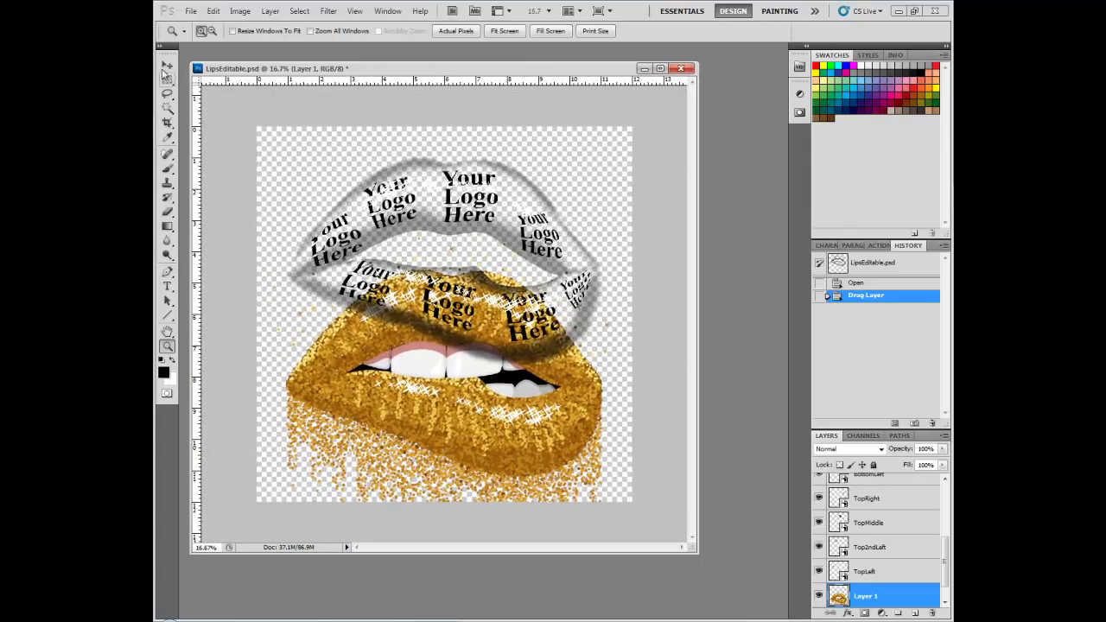
pyautogui.click(167, 65)
pyautogui.moveTo(497, 422)
pyautogui.mouseDown()
pyautogui.moveTo(495, 307)
pyautogui.moveTo(498, 321)
pyautogui.moveTo(505, 297)
pyautogui.moveTo(491, 281)
pyautogui.moveTo(491, 311)
pyautogui.mouseUp()
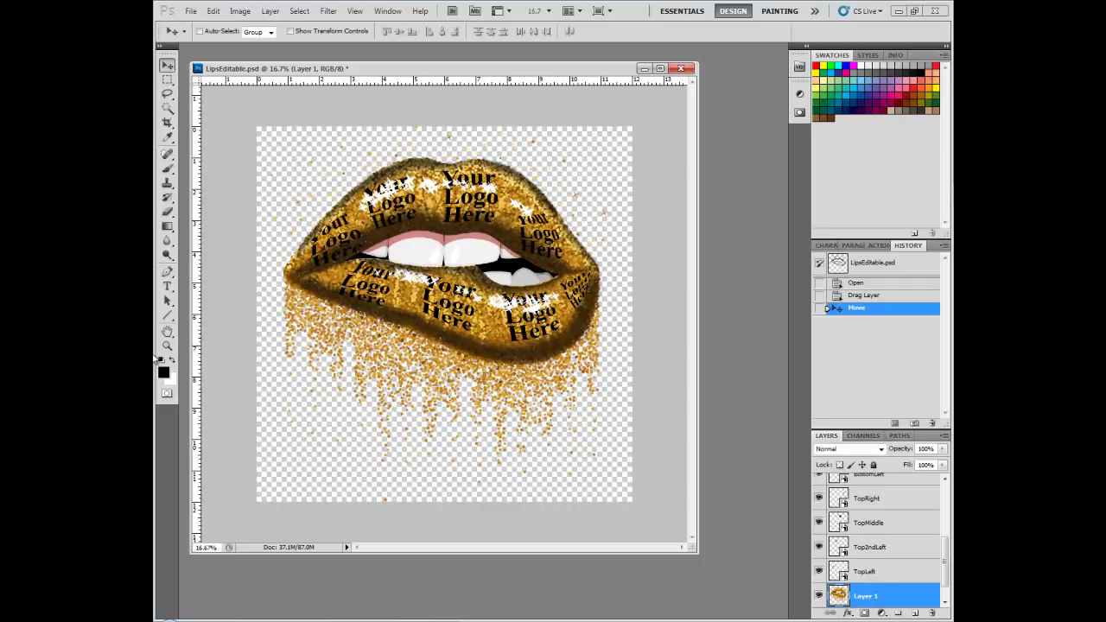
# Zoom in on the left Your Logo Here text and nudge the glitter layer into alignment
pyautogui.click(166, 345)
pyautogui.moveTo(343, 256); pyautogui.dragTo(397, 303)
pyautogui.click(166, 68)
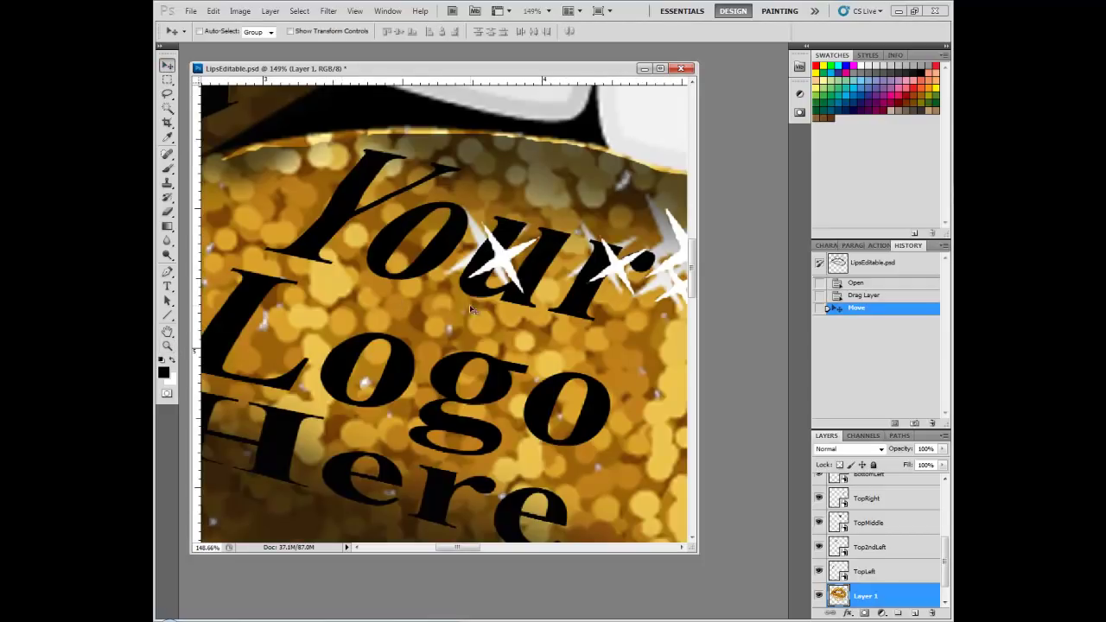
pyautogui.moveTo(482, 313)
pyautogui.mouseDown()
pyautogui.moveTo(498, 322)
pyautogui.moveTo(497, 312)
pyautogui.mouseUp()
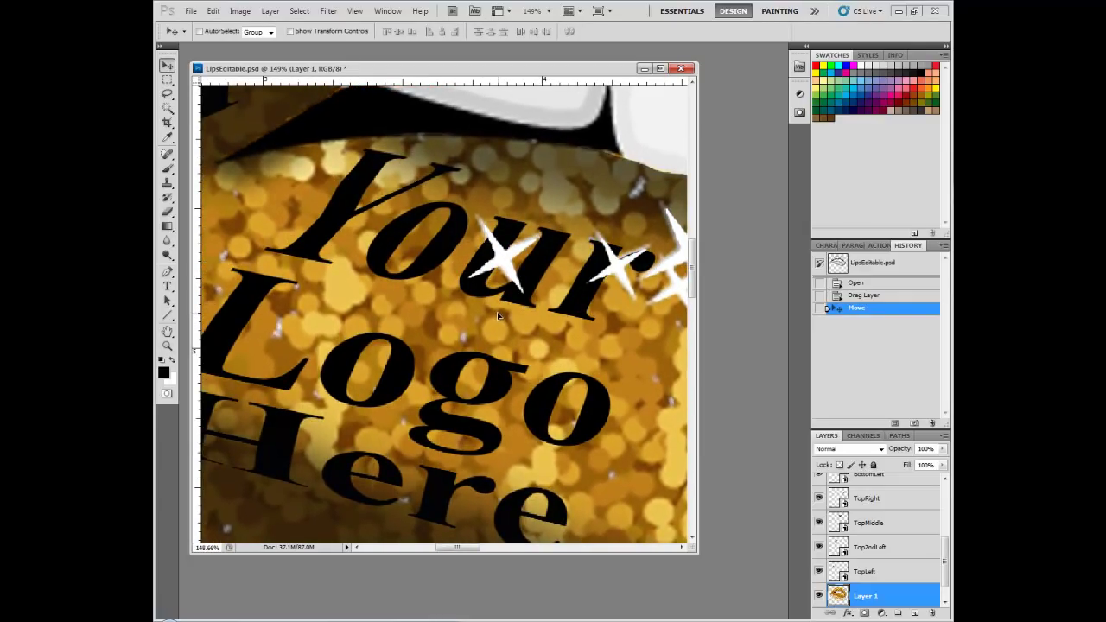
pyautogui.click(497, 312)
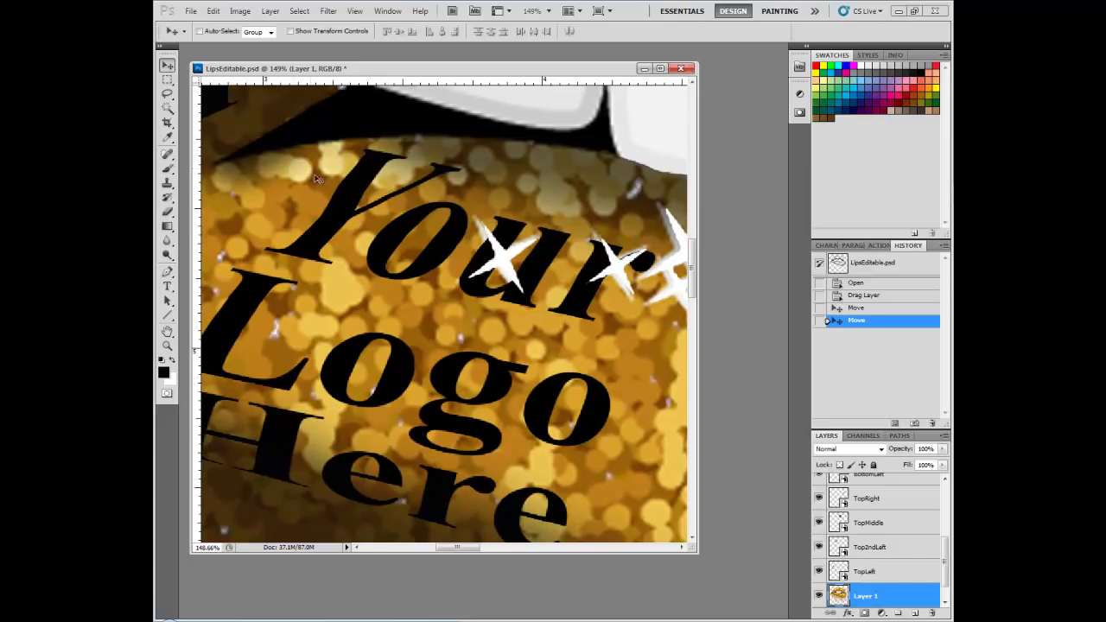
pyautogui.click(167, 345)
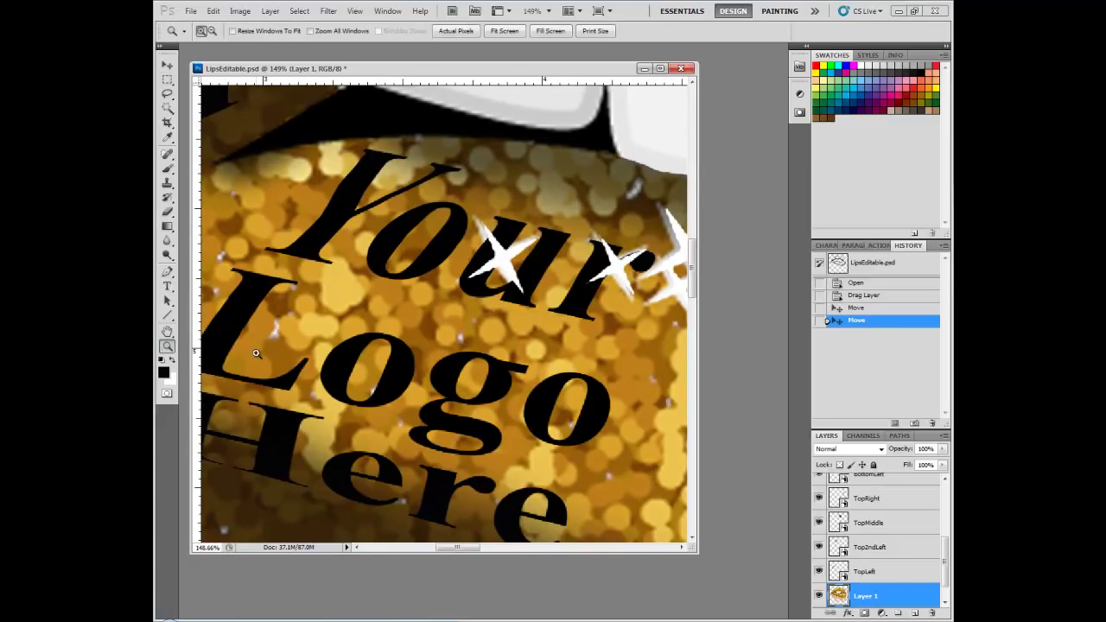
# Zoom out to 25% and enlarge the document window to show the whole lips
pyautogui.keyDown('alt'); pyautogui.click(473, 382); pyautogui.keyUp('alt')
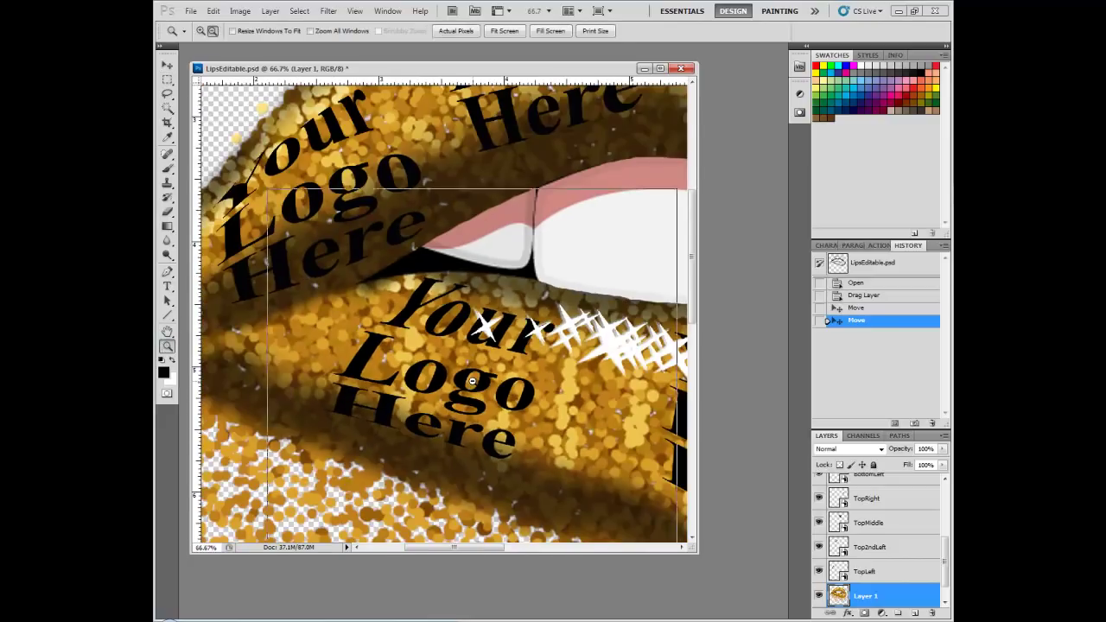
pyautogui.keyDown('alt'); pyautogui.click(471, 381); pyautogui.keyUp('alt')
pyautogui.keyDown('alt'); pyautogui.click(472, 381); pyautogui.keyUp('alt')
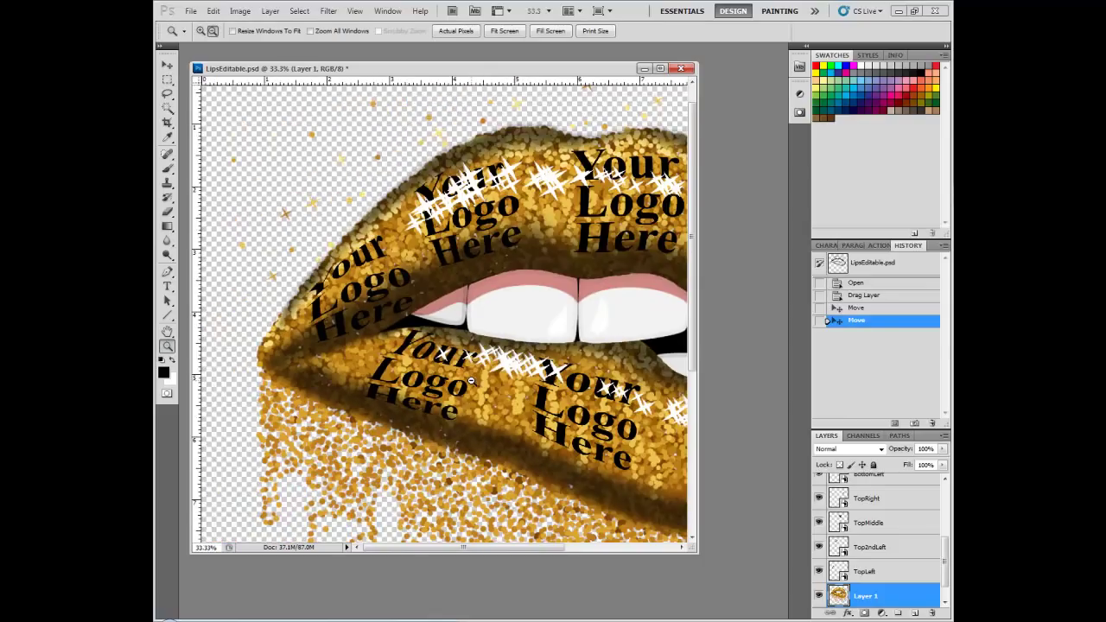
pyautogui.keyDown('alt'); pyautogui.click(474, 378); pyautogui.keyUp('alt')
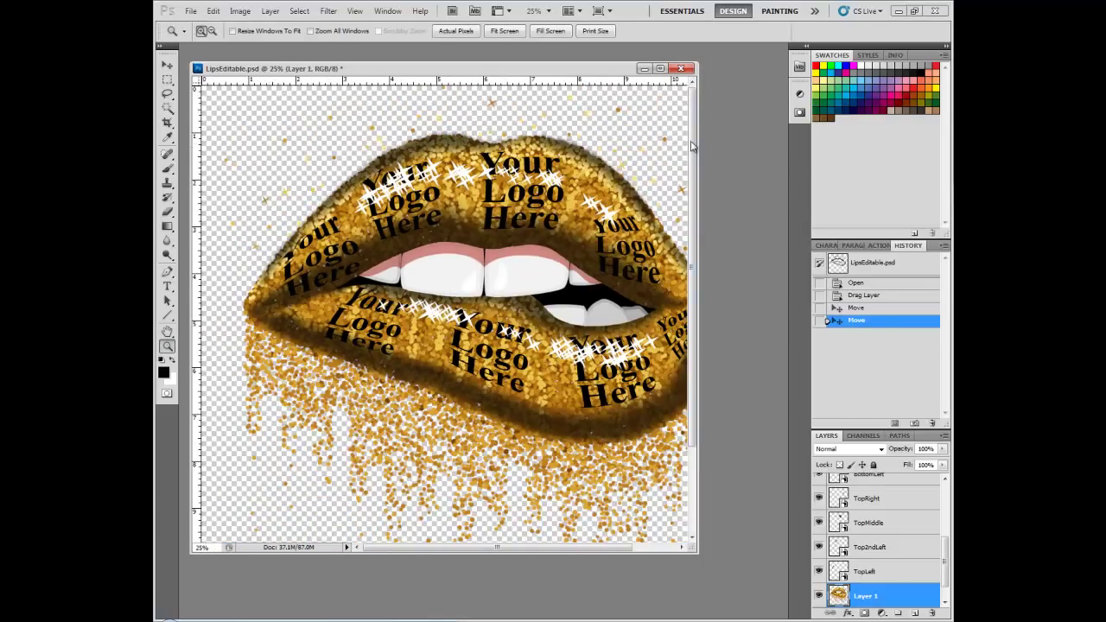
pyautogui.moveTo(700, 141); pyautogui.dragTo(748, 141)
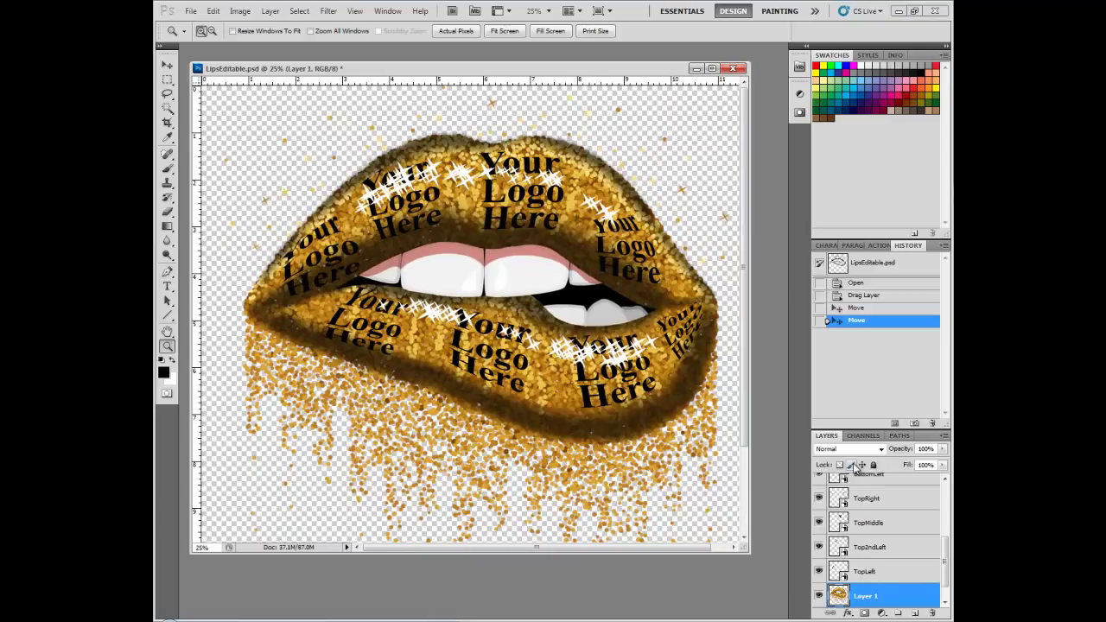
pyautogui.moveTo(947, 542); pyautogui.dragTo(947, 484)
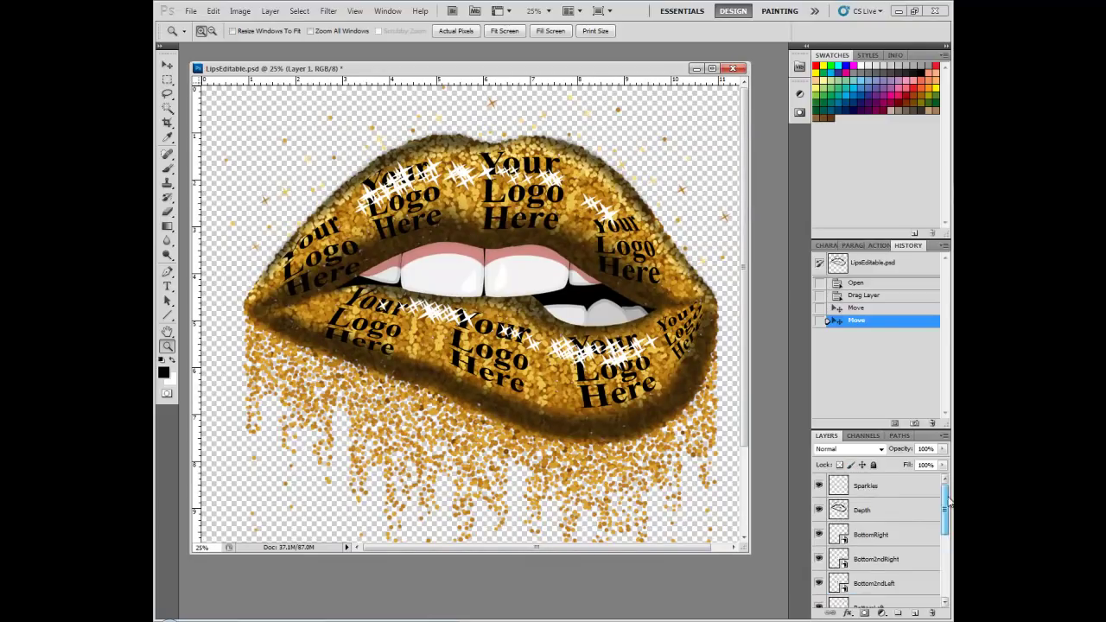
# Hide the Depth shading layer, then toggle the gold lips layer off and on
pyautogui.click(819, 510)
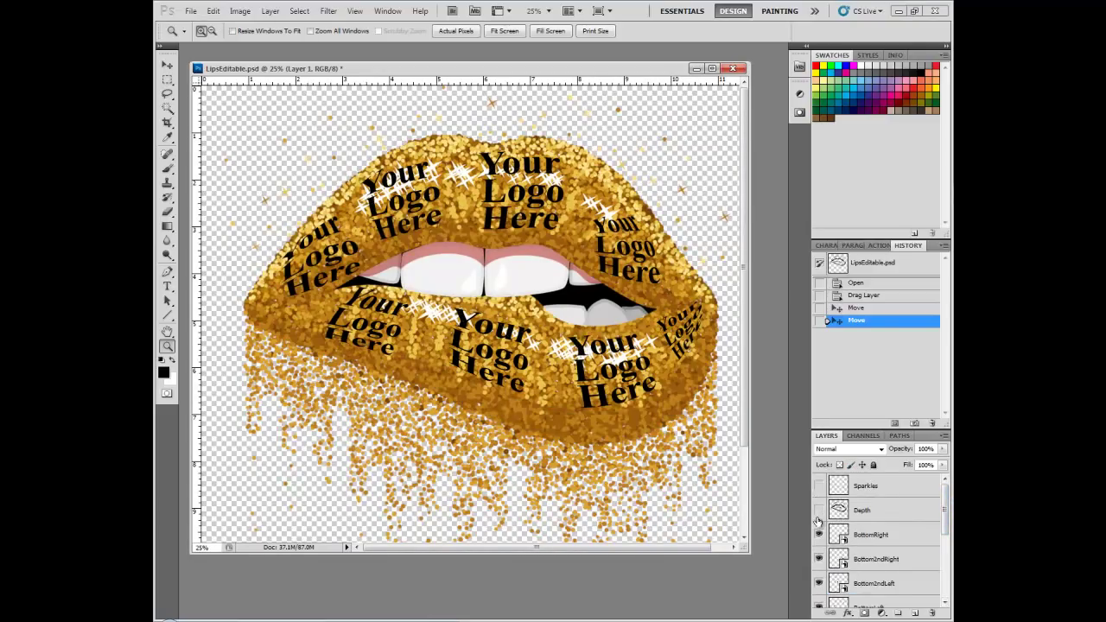
pyautogui.moveTo(946, 509); pyautogui.dragTo(928, 583)
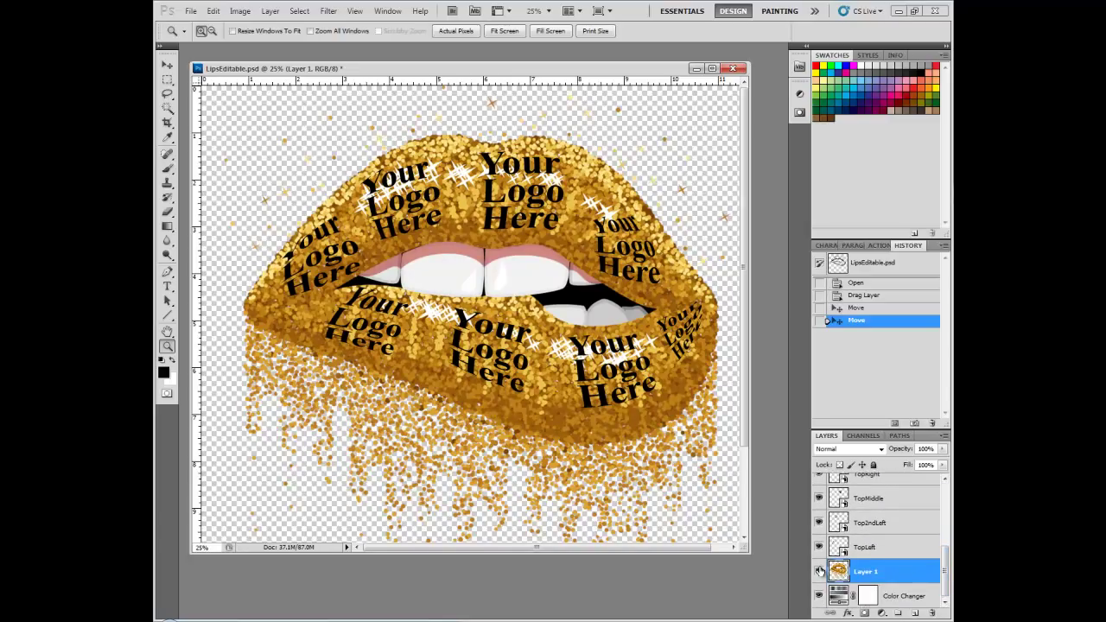
pyautogui.click(819, 572)
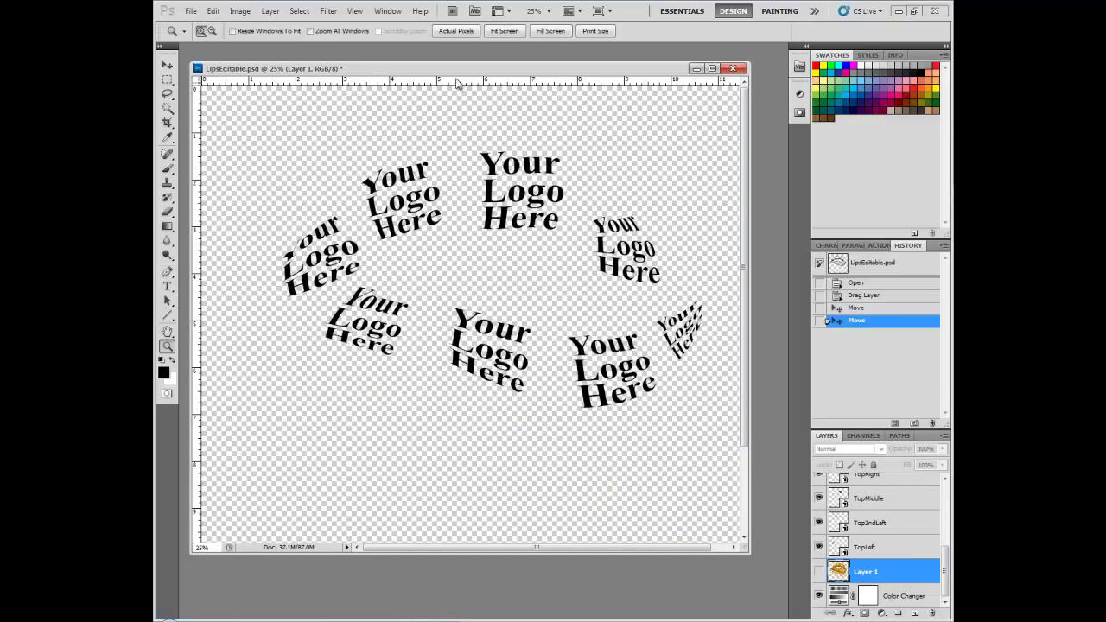
pyautogui.moveTo(456, 69); pyautogui.dragTo(445, 59)
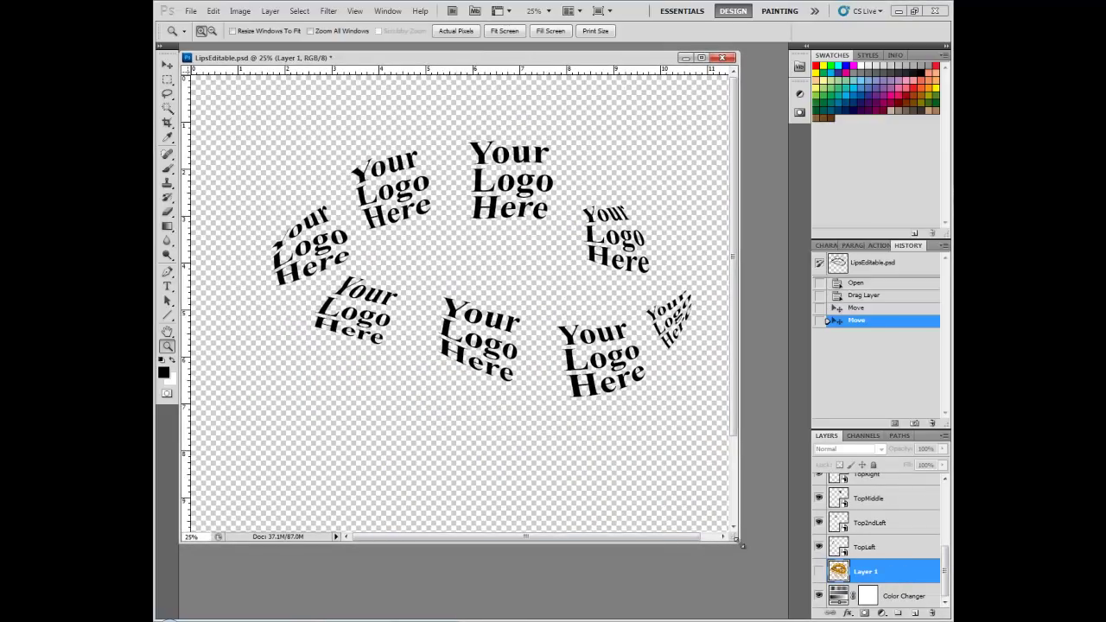
pyautogui.moveTo(741, 545); pyautogui.dragTo(757, 574)
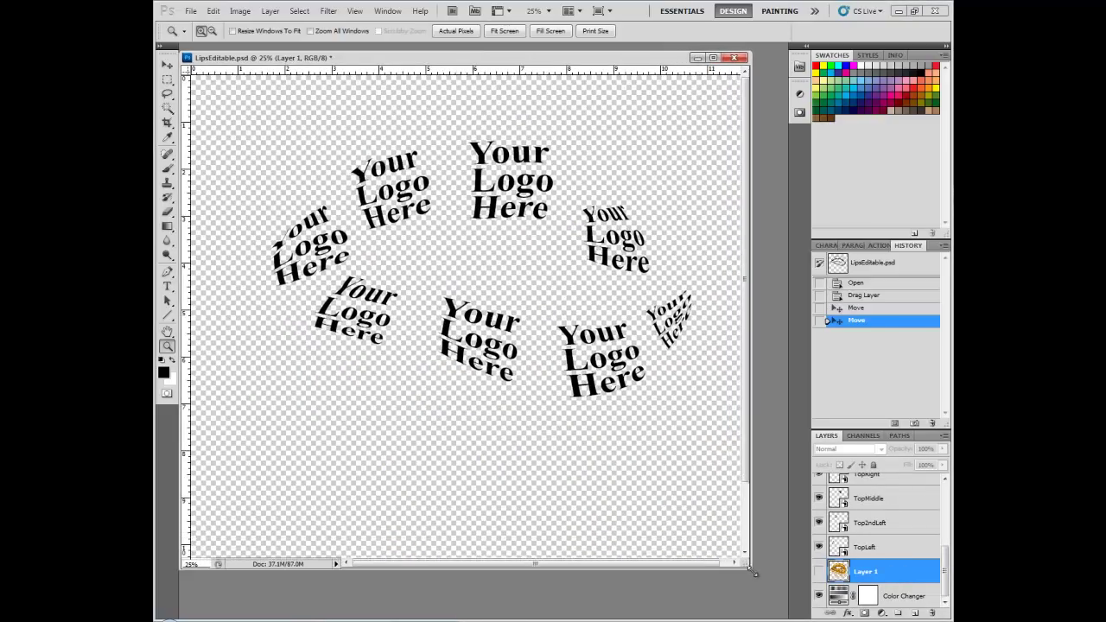
pyautogui.click(818, 571)
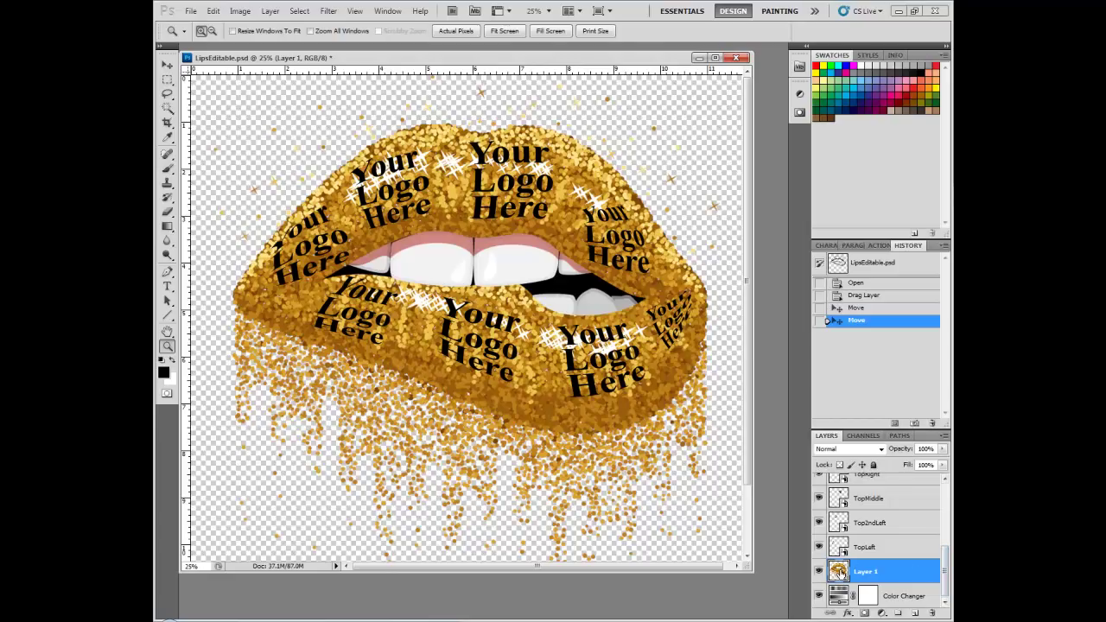
# Duplicate Layer 1 as Layer 1 copy and drag the original beneath Color Changer
pyautogui.moveTo(859, 575); pyautogui.dragTo(915, 611)
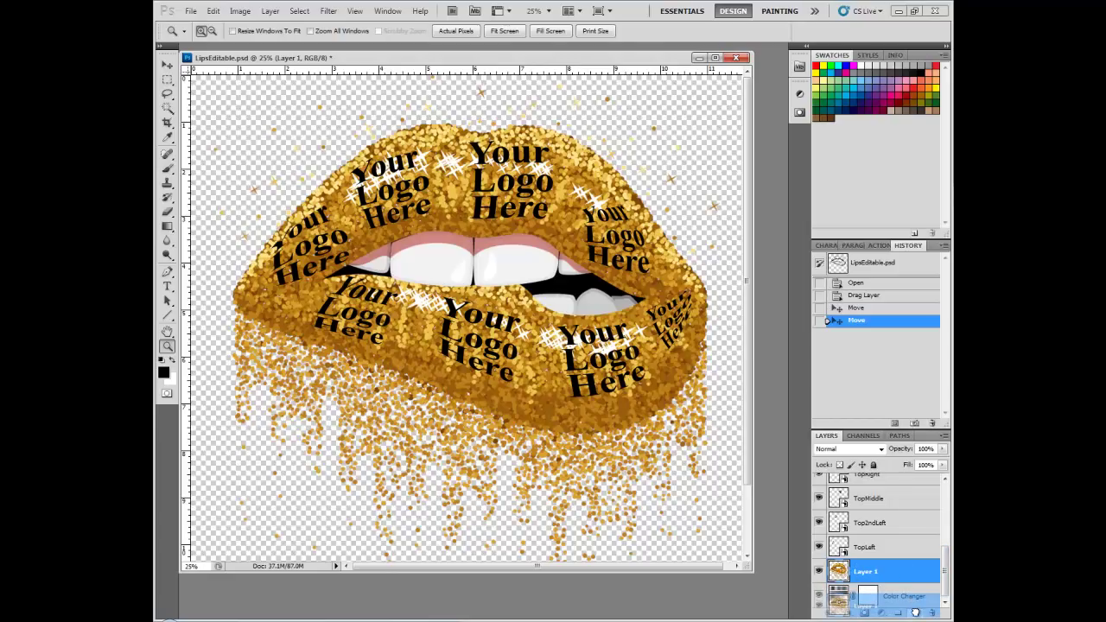
pyautogui.moveTo(915, 611); pyautogui.dragTo(915, 611)
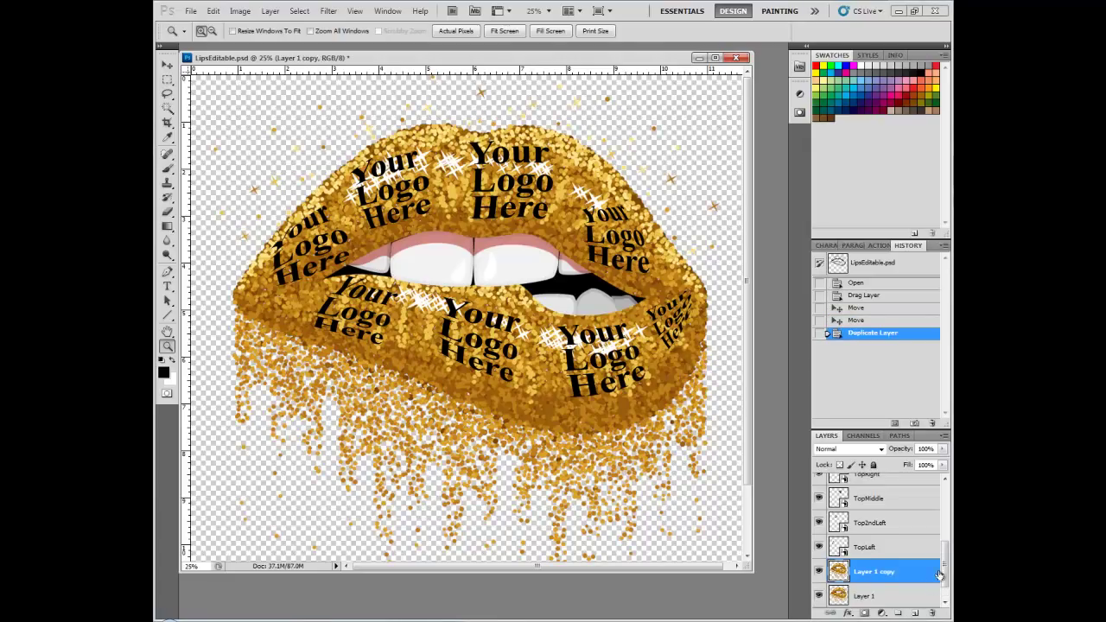
pyautogui.scroll(-1, 944, 574)
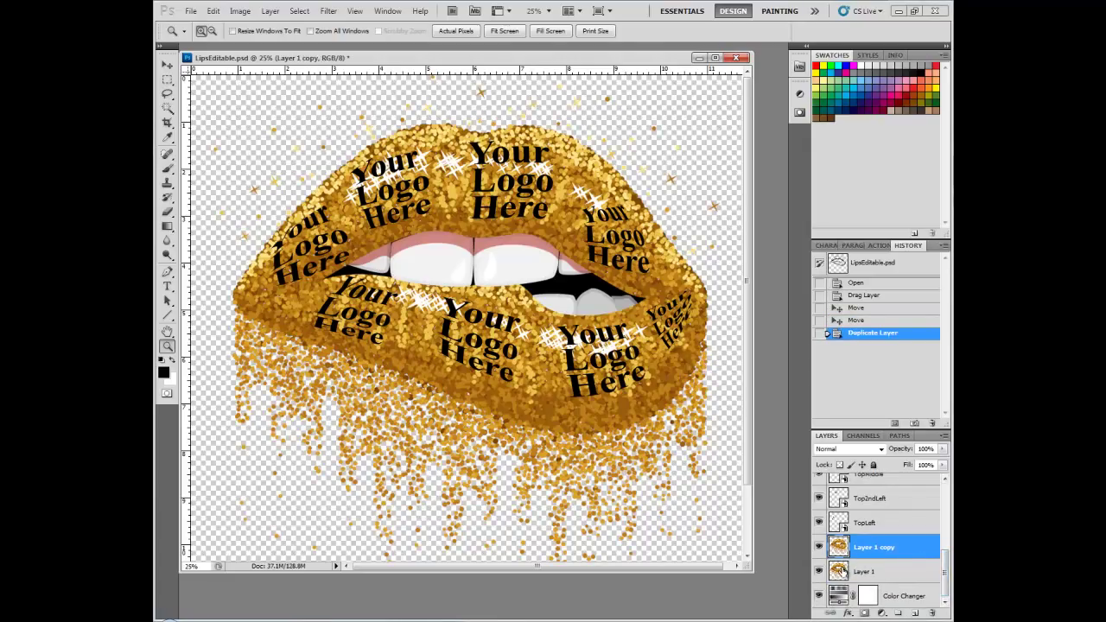
pyautogui.moveTo(838, 573); pyautogui.dragTo(853, 609)
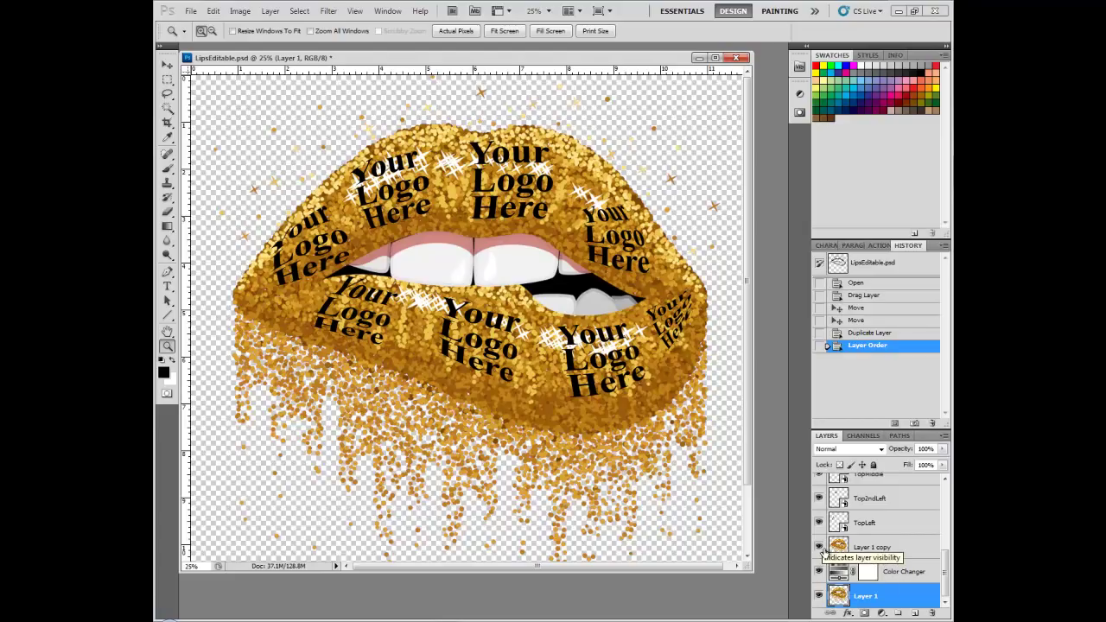
# Hide Layer 1 copy, test Color Changer hues on the lips, then show the copy again
pyautogui.click(819, 547)
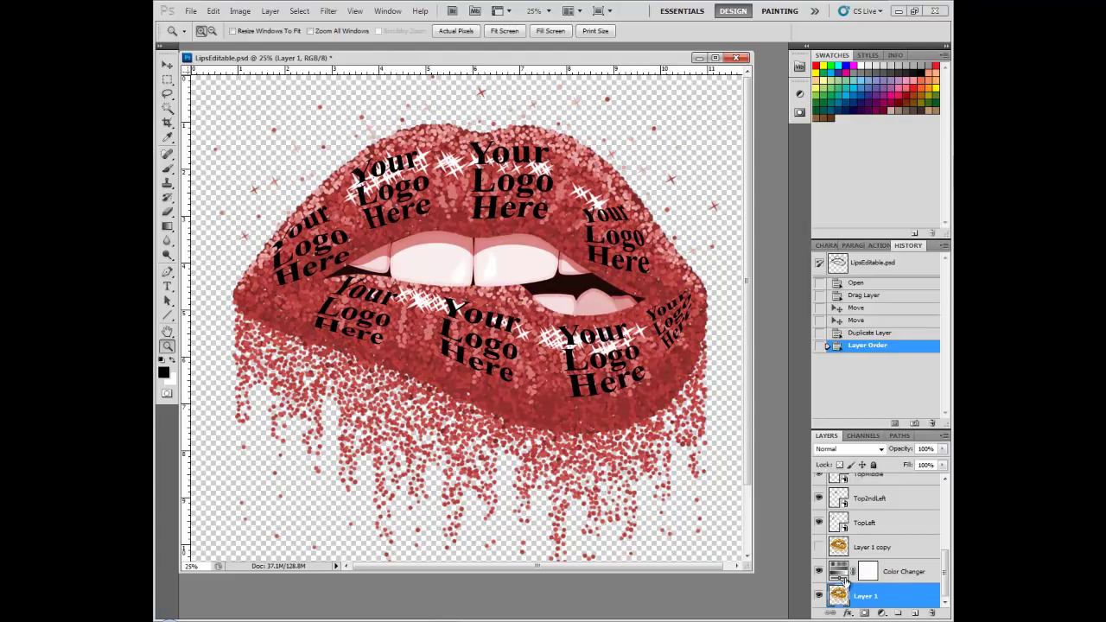
pyautogui.doubleClick(838, 571)
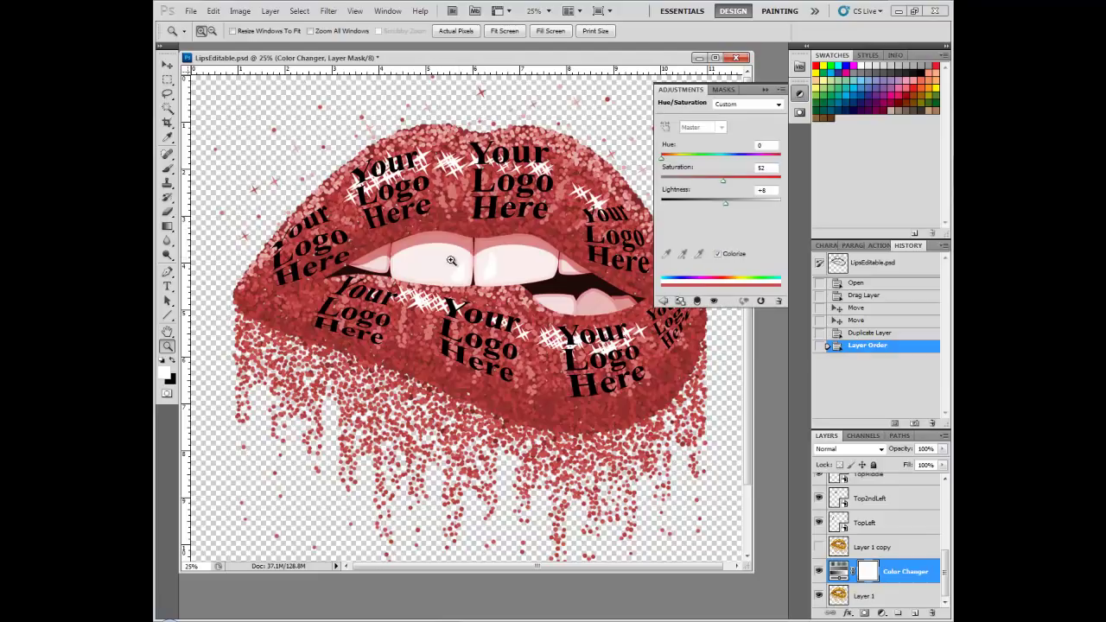
pyautogui.moveTo(661, 155)
pyautogui.mouseDown()
pyautogui.moveTo(738, 155)
pyautogui.moveTo(662, 156)
pyautogui.mouseUp()
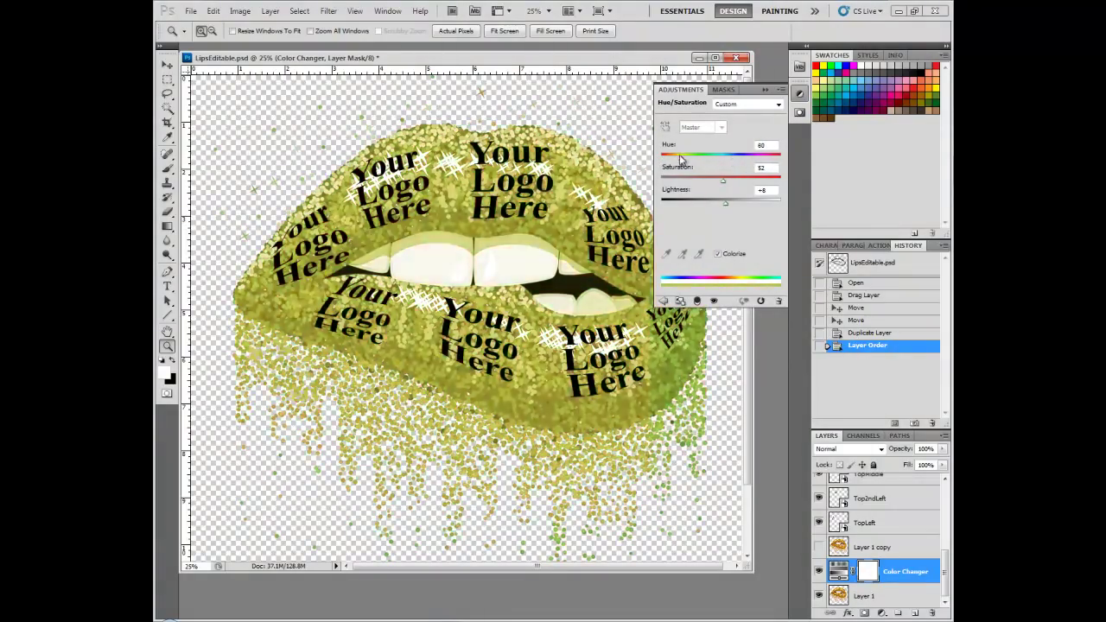
pyautogui.click(765, 89)
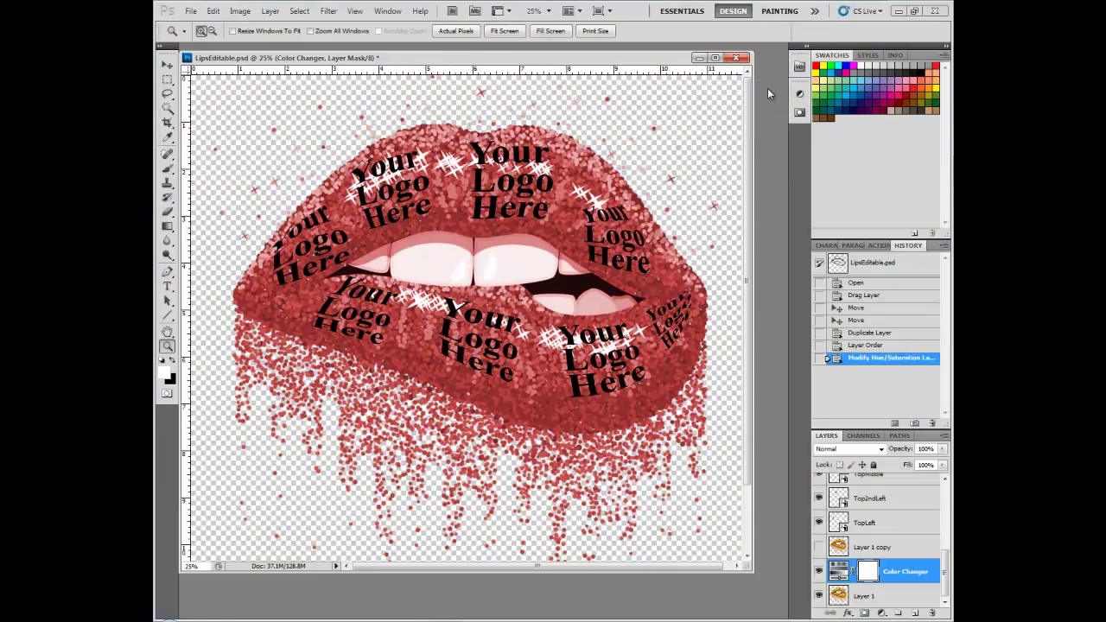
pyautogui.click(818, 547)
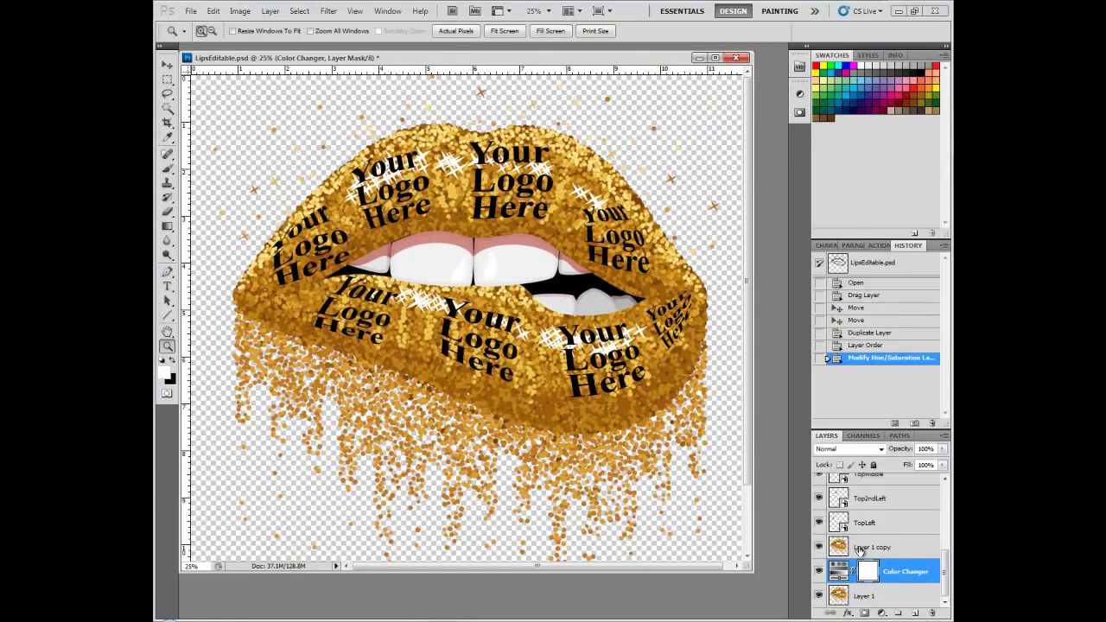
# Rename Layer 1 copy to Teeth and Layer 1 to Lips
pyautogui.click(859, 549)
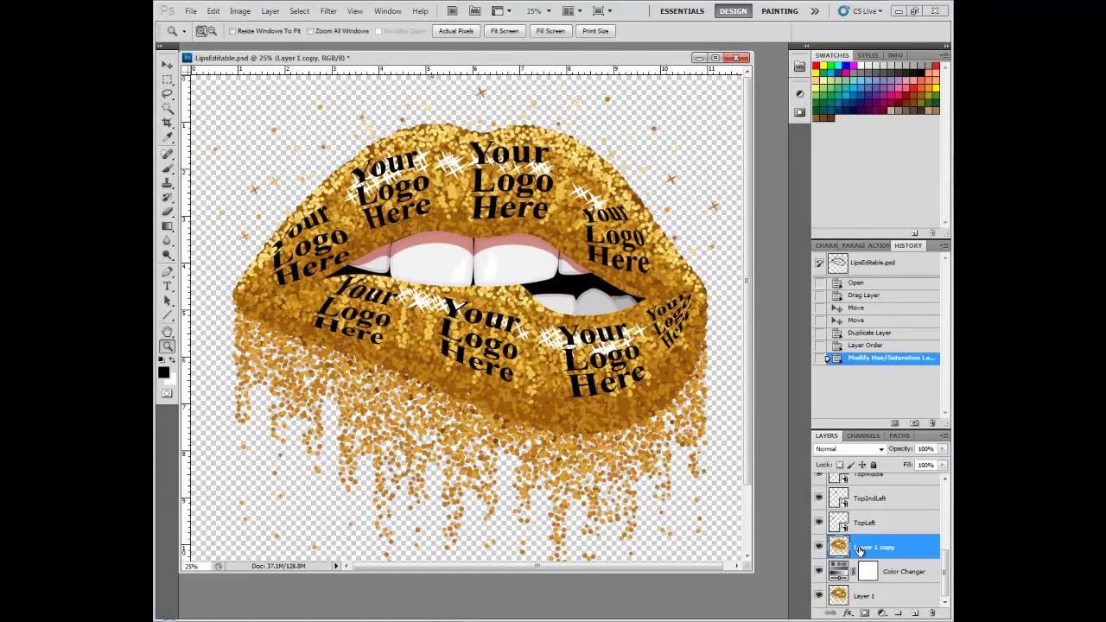
pyautogui.doubleClick(859, 548)
pyautogui.write('Teeth')
pyautogui.click(867, 597)
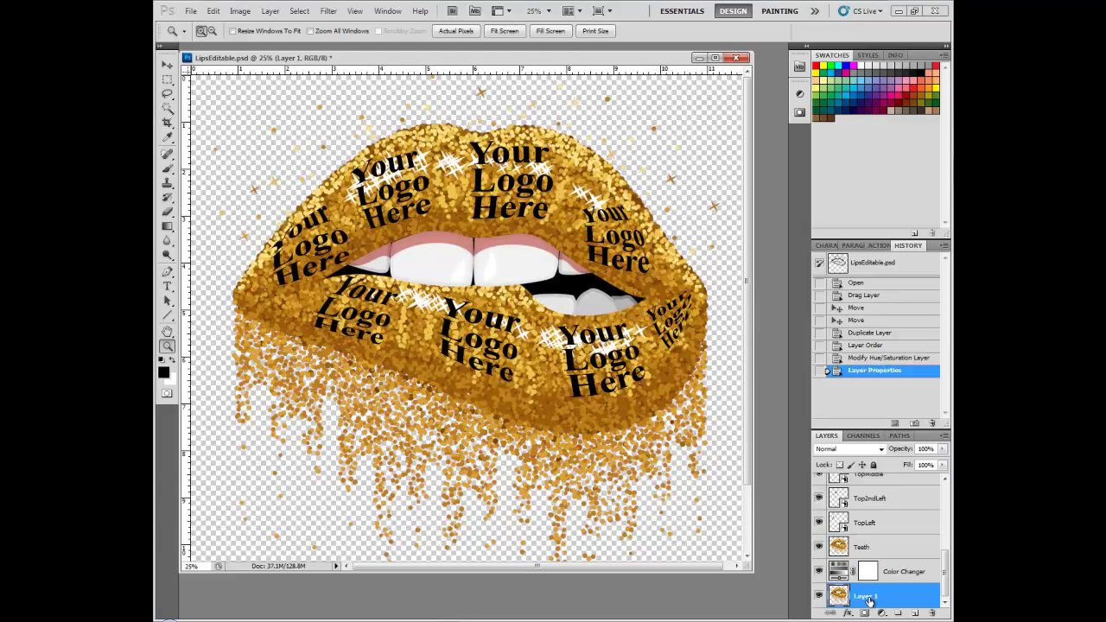
pyautogui.doubleClick(866, 597)
pyautogui.write('Lips')
pyautogui.click(877, 554)
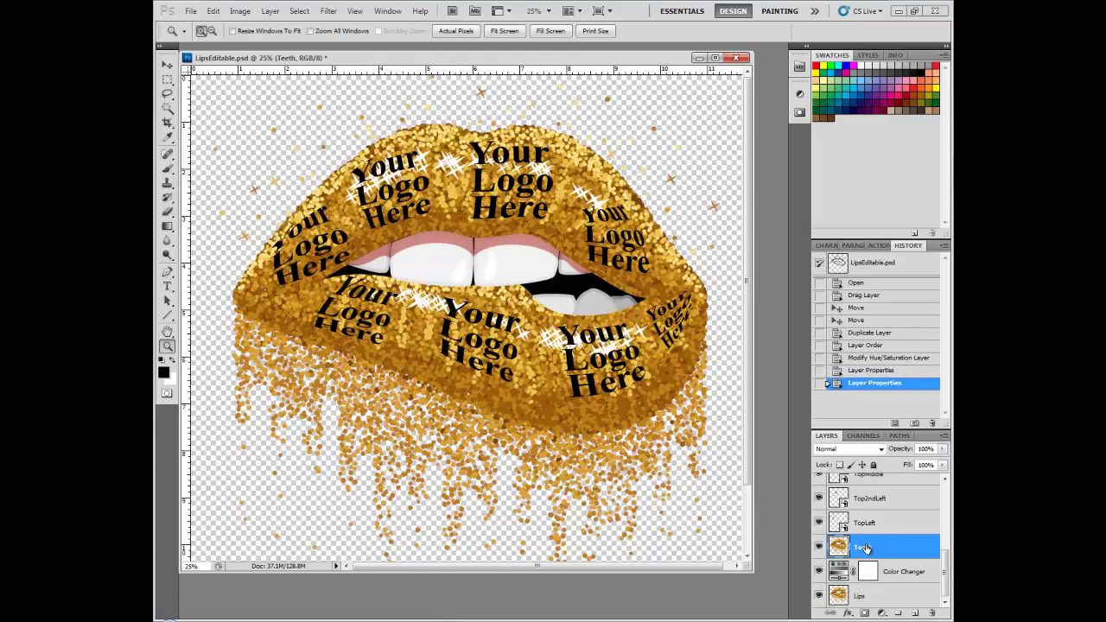
# Load the Teeth channel as a selection and mask the Teeth layer with it
pyautogui.click(299, 11)
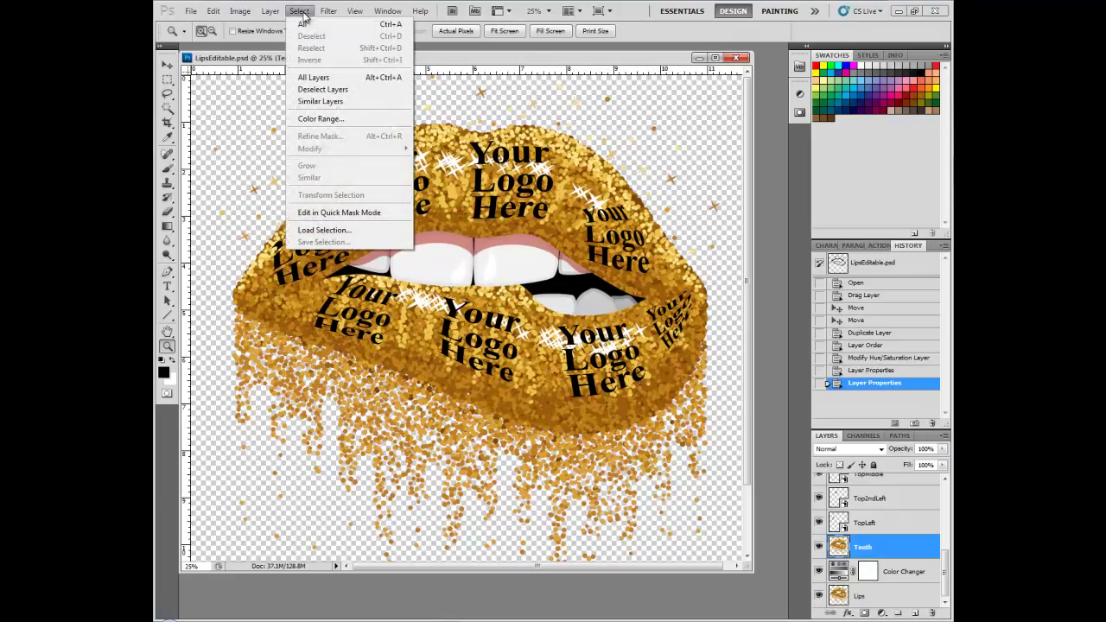
pyautogui.click(348, 231)
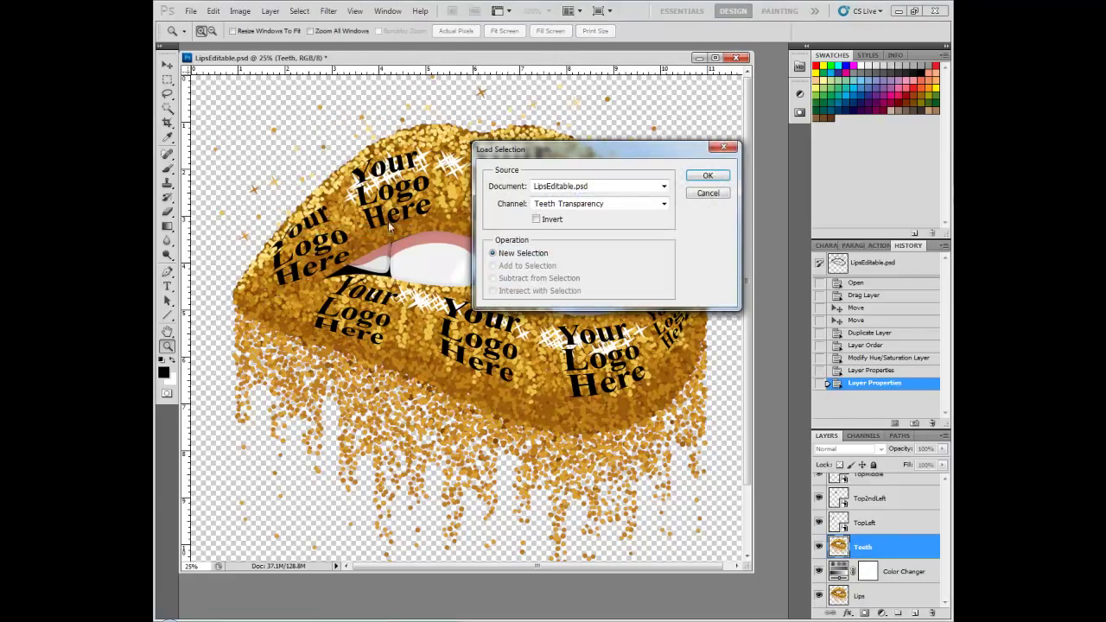
pyautogui.click(663, 203)
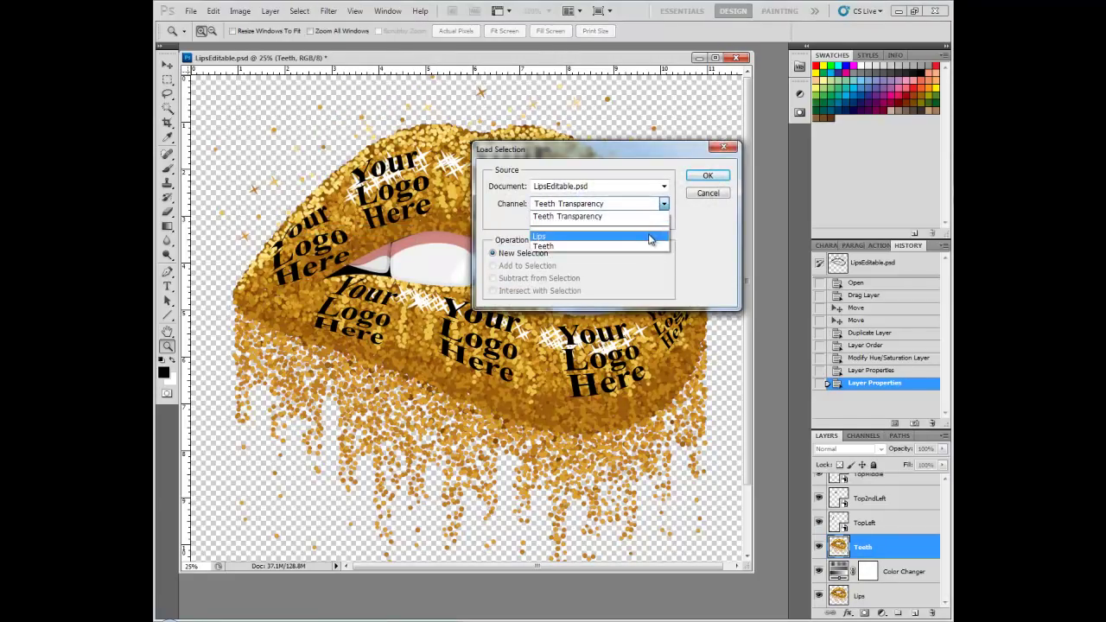
pyautogui.click(654, 245)
pyautogui.click(707, 175)
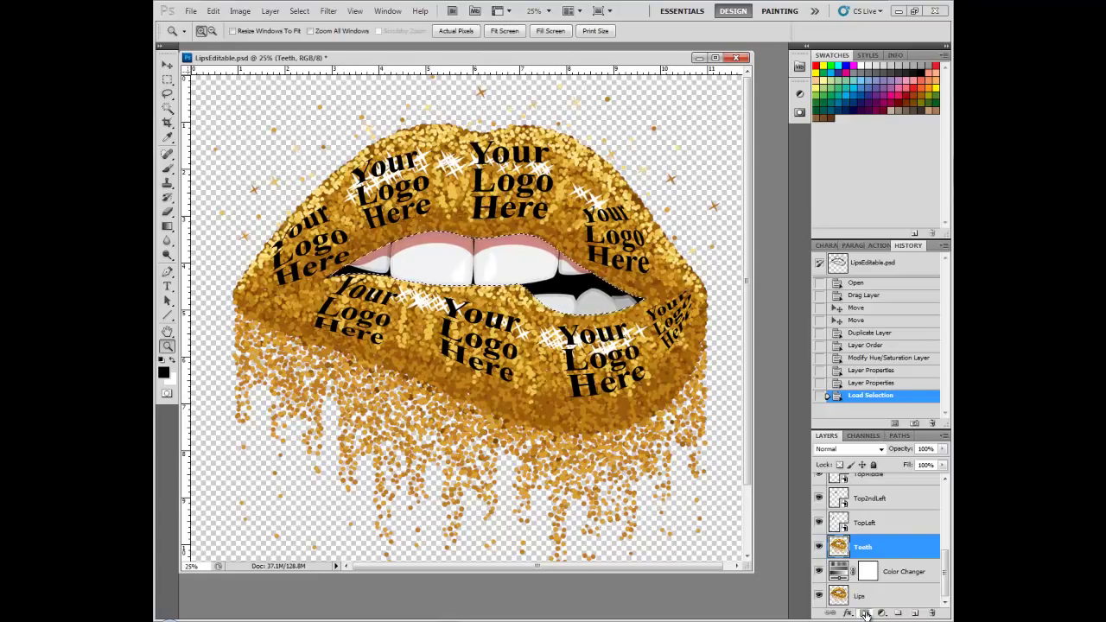
pyautogui.click(867, 614)
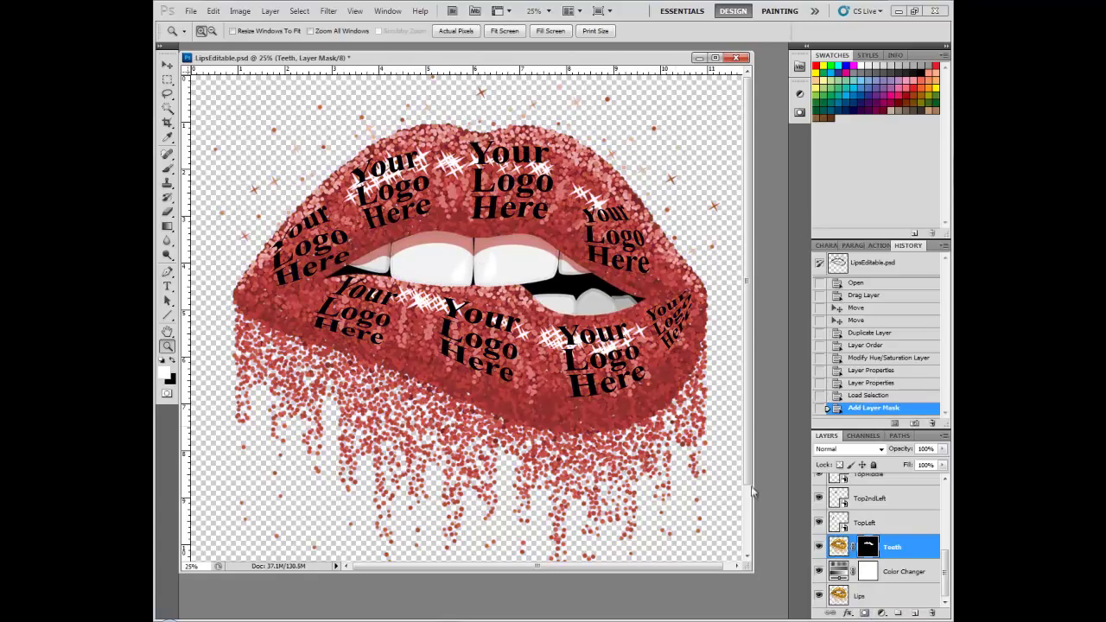
# Revisit the Color Changer hue, keeping red lips at Saturation 52, Lightness +8
pyautogui.doubleClick(835, 571)
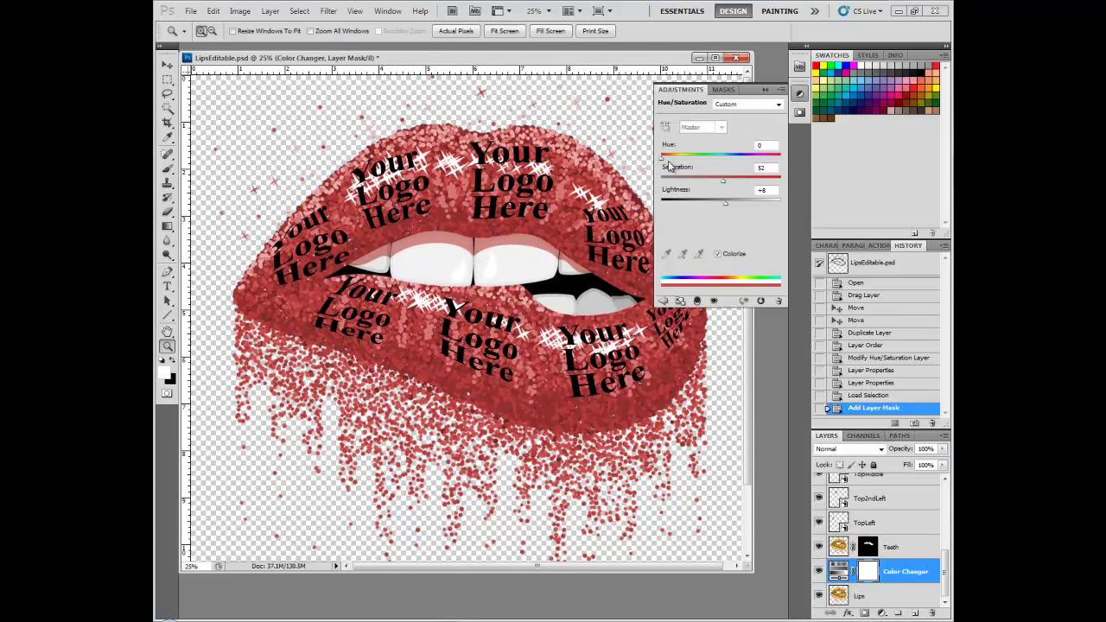
pyautogui.moveTo(664, 155)
pyautogui.mouseDown()
pyautogui.moveTo(714, 155)
pyautogui.moveTo(719, 166)
pyautogui.moveTo(662, 163)
pyautogui.mouseUp()
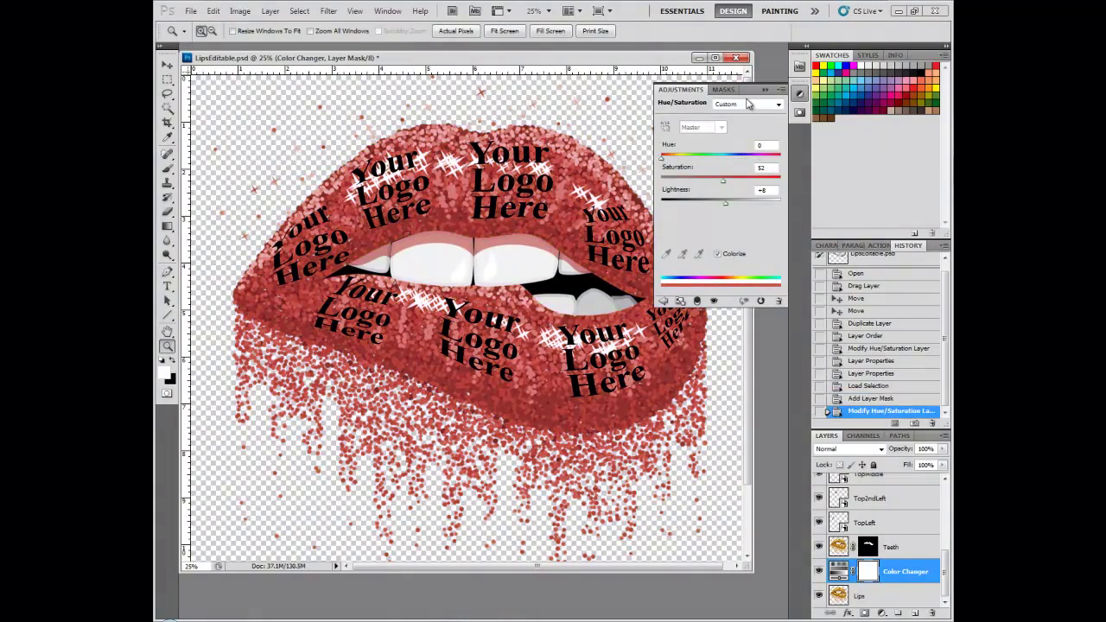
pyautogui.click(764, 90)
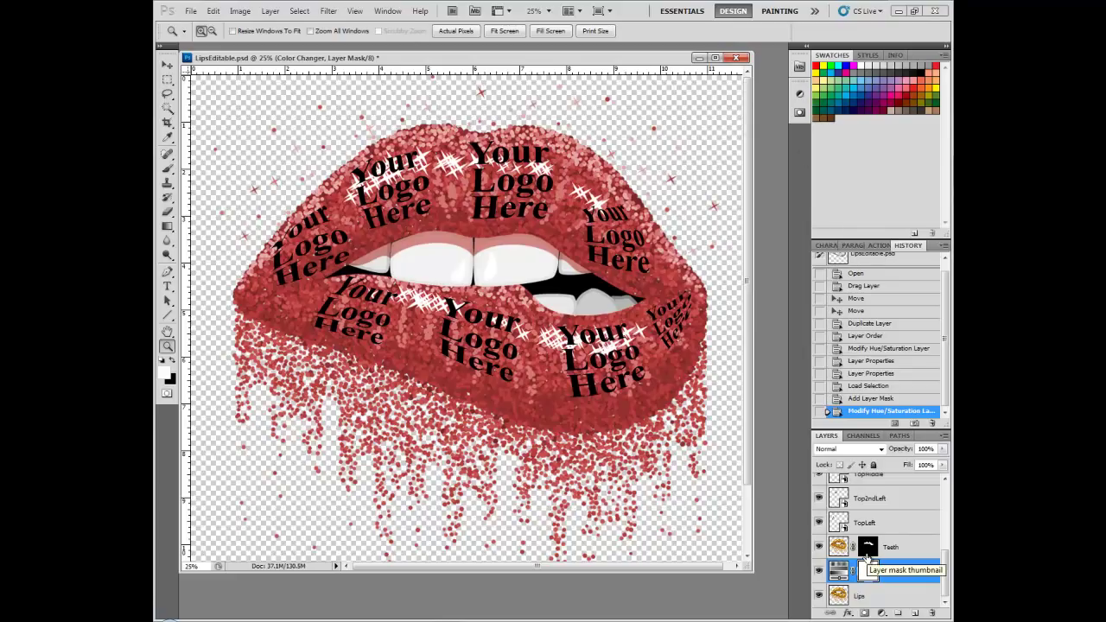
# Save a copy as LipsEditable2.psd in LipsGlitterDesign with maximum compatibility
pyautogui.click(190, 10)
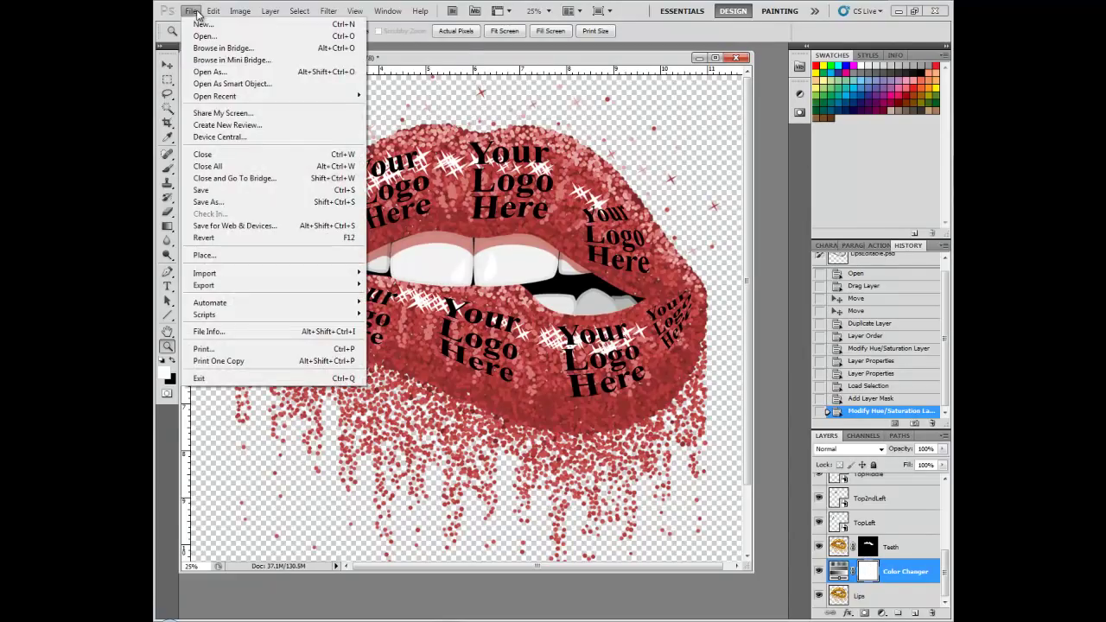
pyautogui.click(206, 201)
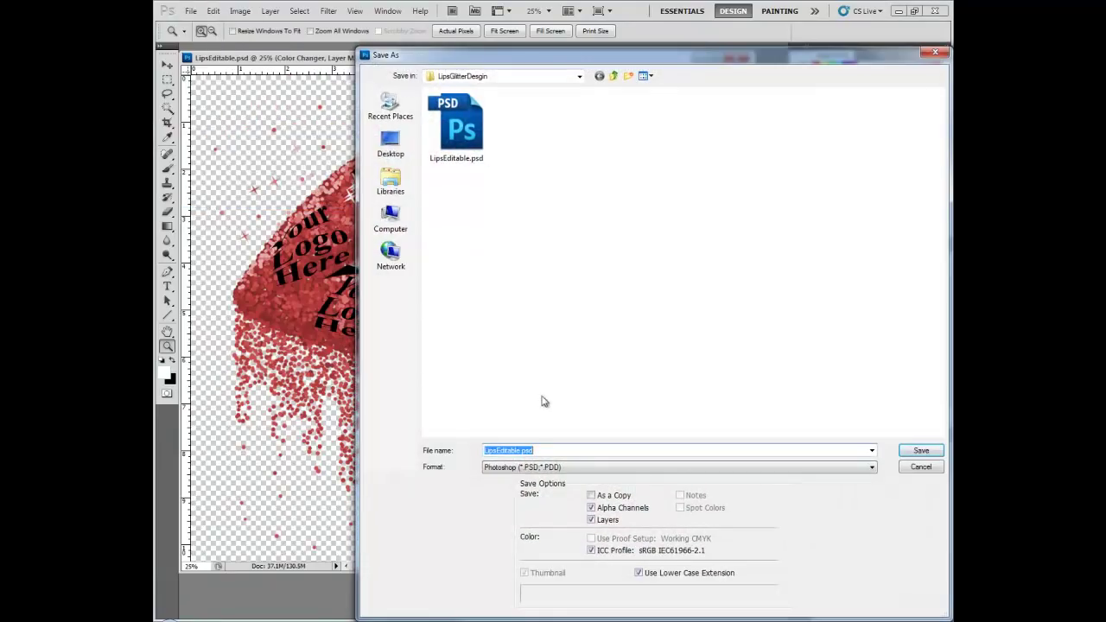
pyautogui.click(518, 450)
pyautogui.write('2')
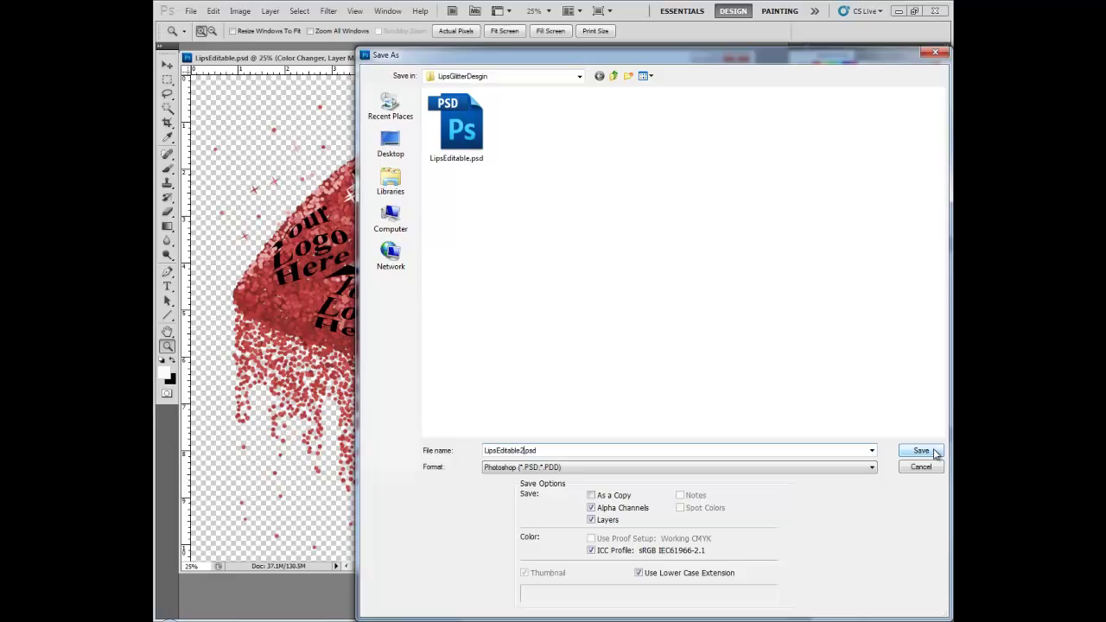
pyautogui.click(934, 452)
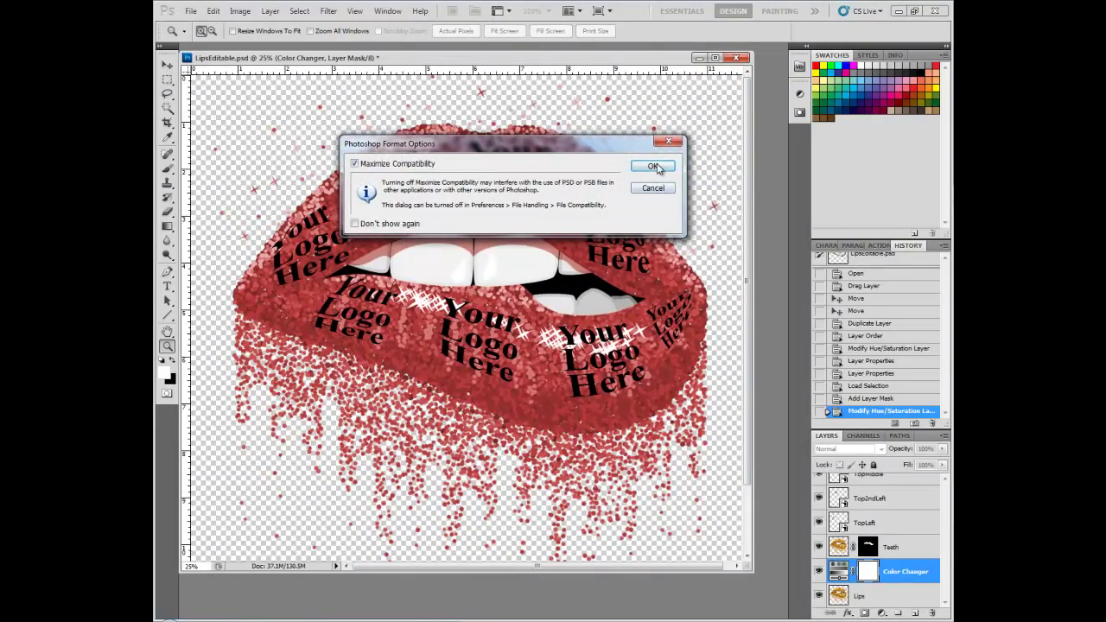
pyautogui.click(655, 166)
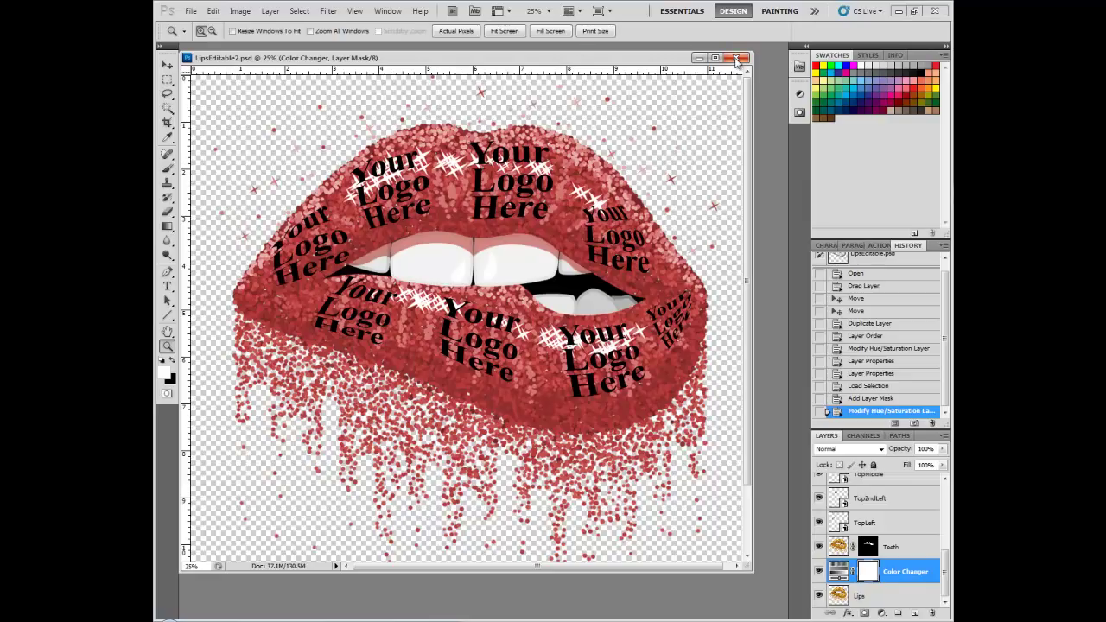
# Close the document and reopen LipsEditable2.psd
pyautogui.click(735, 58)
pyautogui.click(190, 11)
pyautogui.click(208, 36)
pyautogui.doubleClick(603, 153)
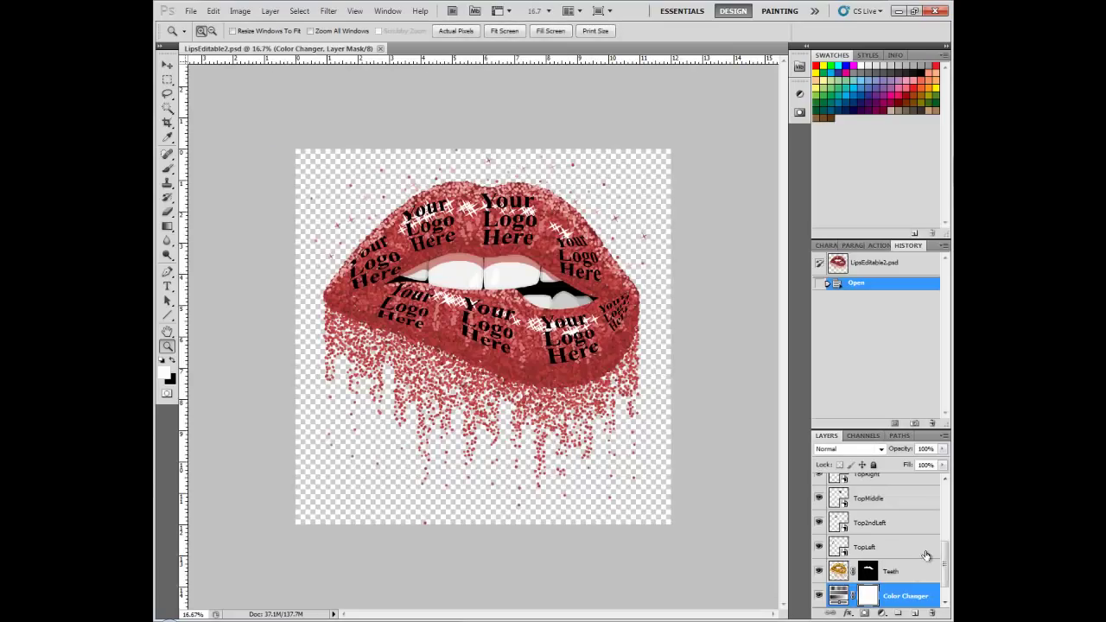
# Hide the Teeth and Lips layers and select the BottomRight logo layer
pyautogui.scroll(-1, 945, 562)
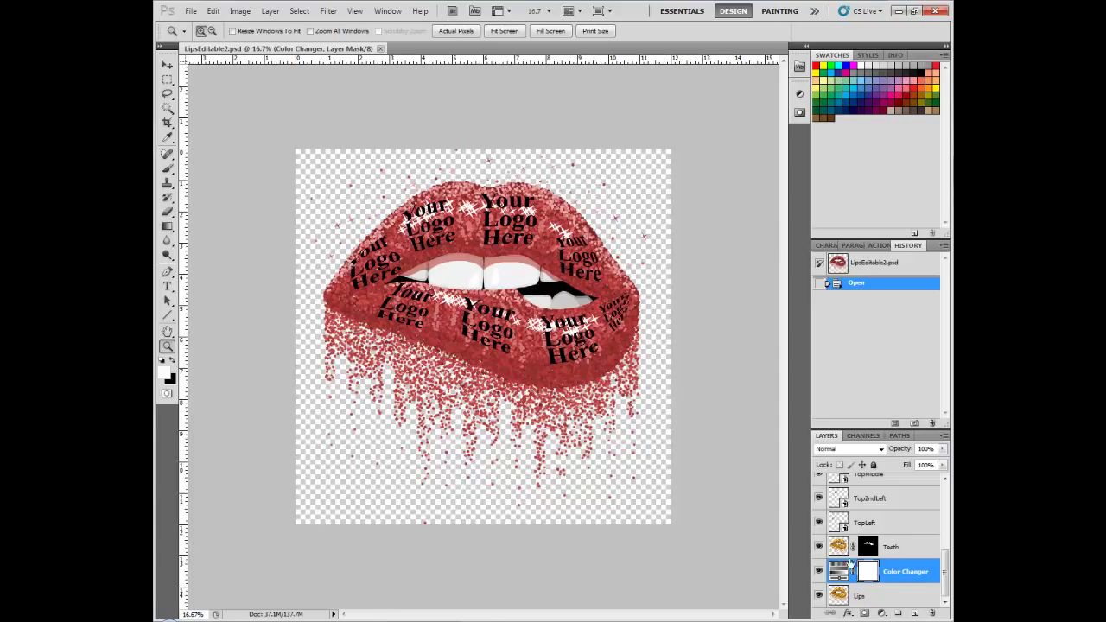
pyautogui.click(818, 547)
pyautogui.click(819, 595)
pyautogui.moveTo(944, 575)
pyautogui.mouseDown()
pyautogui.moveTo(945, 538)
pyautogui.moveTo(896, 506)
pyautogui.mouseUp()
pyautogui.click(842, 524)
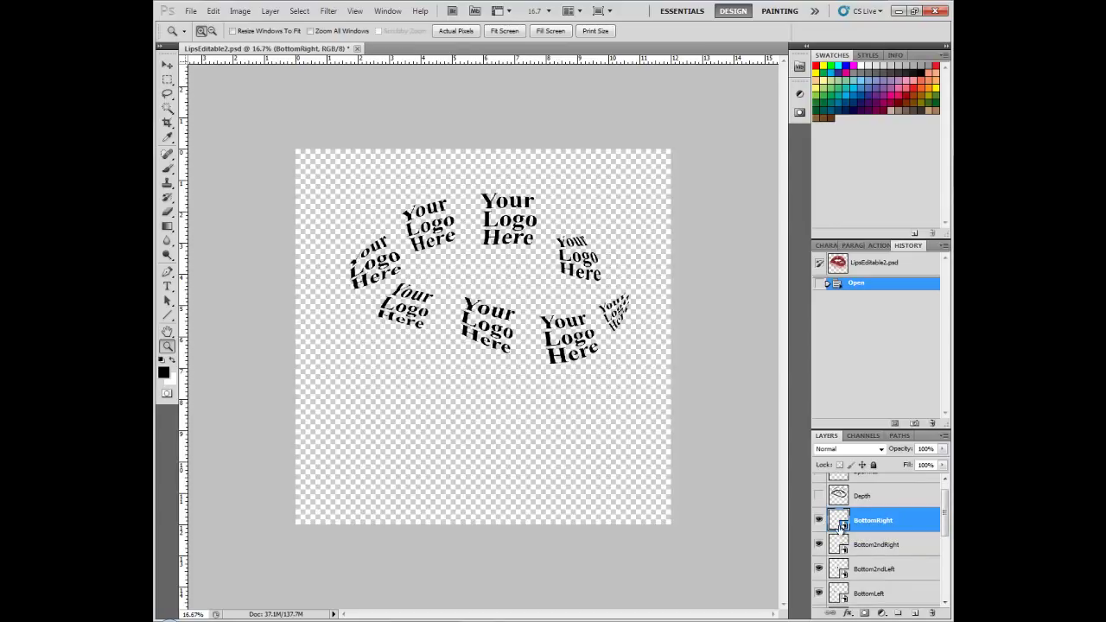
# Open Synergy17LogoFinal.png
pyautogui.click(191, 10)
pyautogui.click(207, 36)
pyautogui.doubleClick(718, 143)
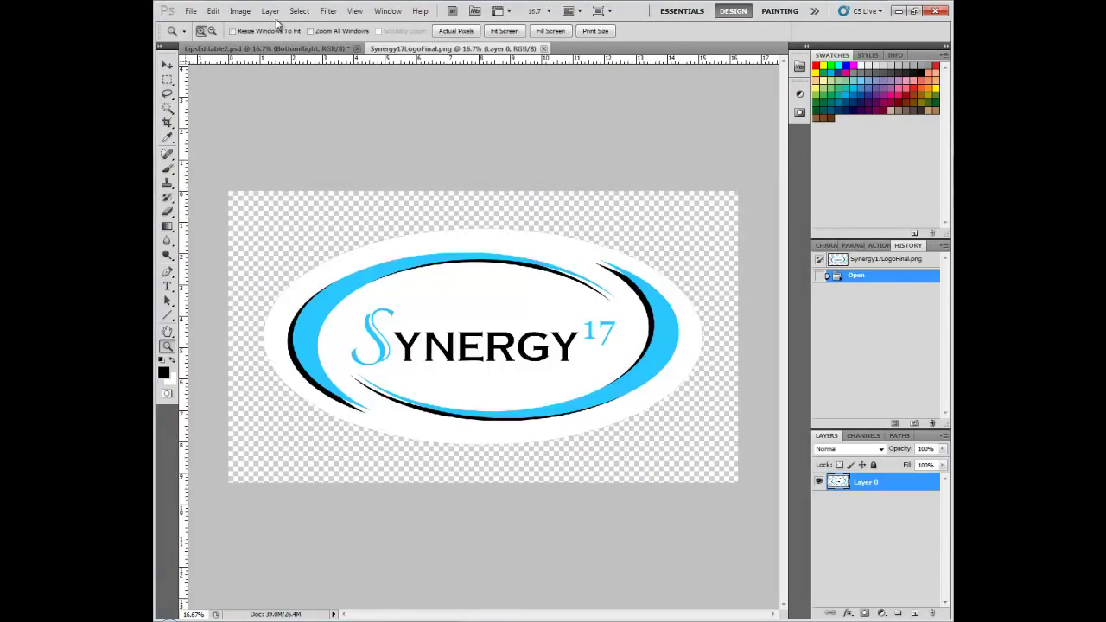
# Resize the logo image to 2.5 inches wide at 300 ppi
pyautogui.click(239, 10)
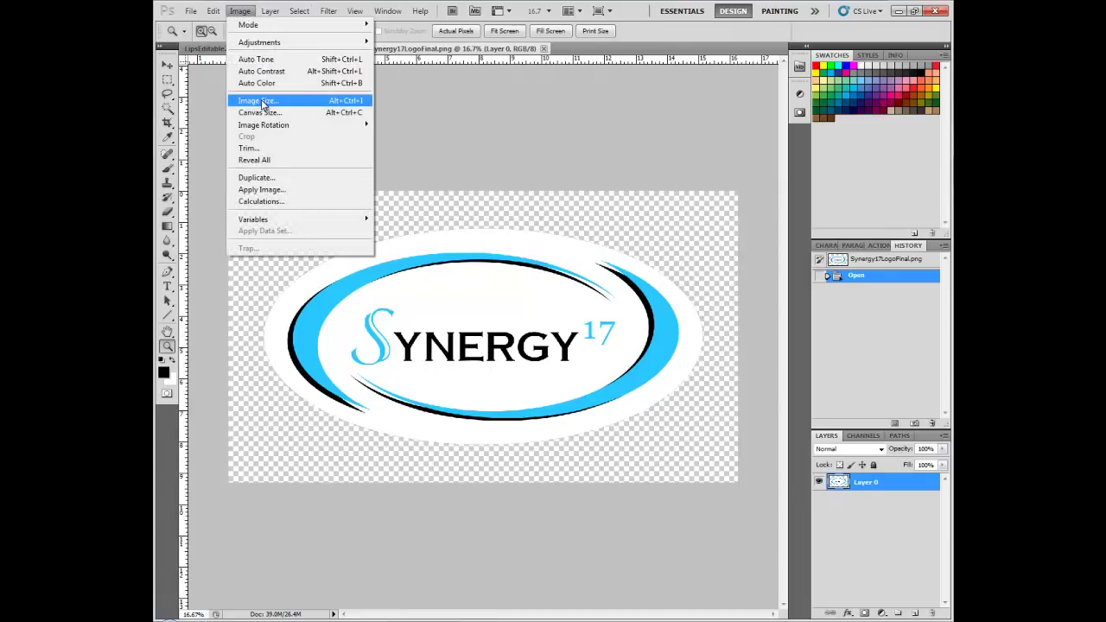
pyautogui.click(261, 99)
pyautogui.write('2.5')
pyautogui.doubleClick(625, 181)
pyautogui.write('300')
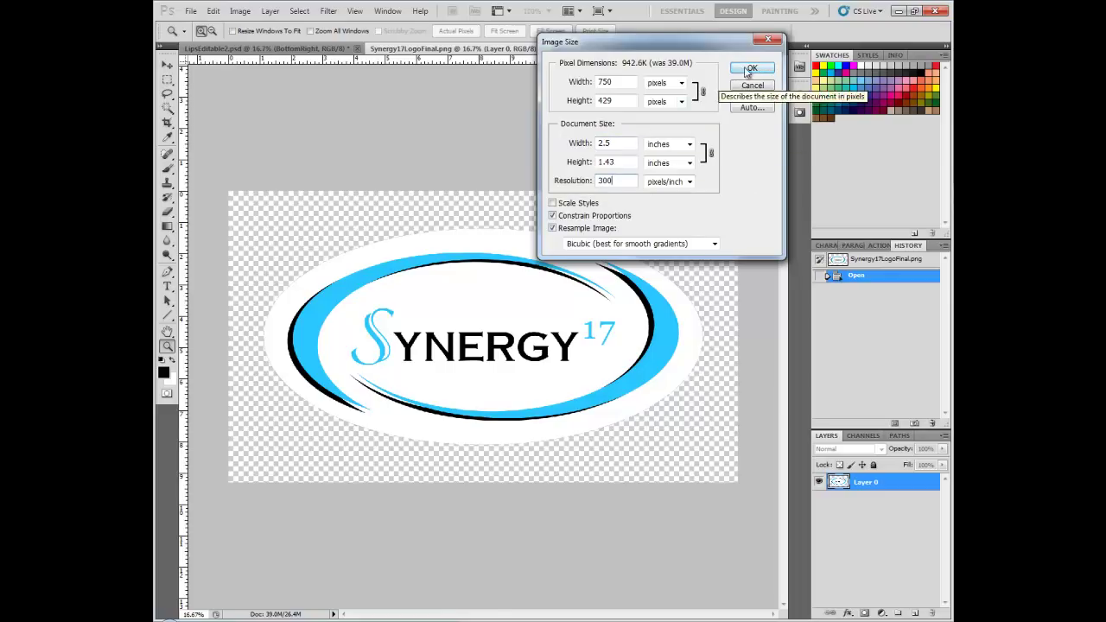
pyautogui.click(752, 68)
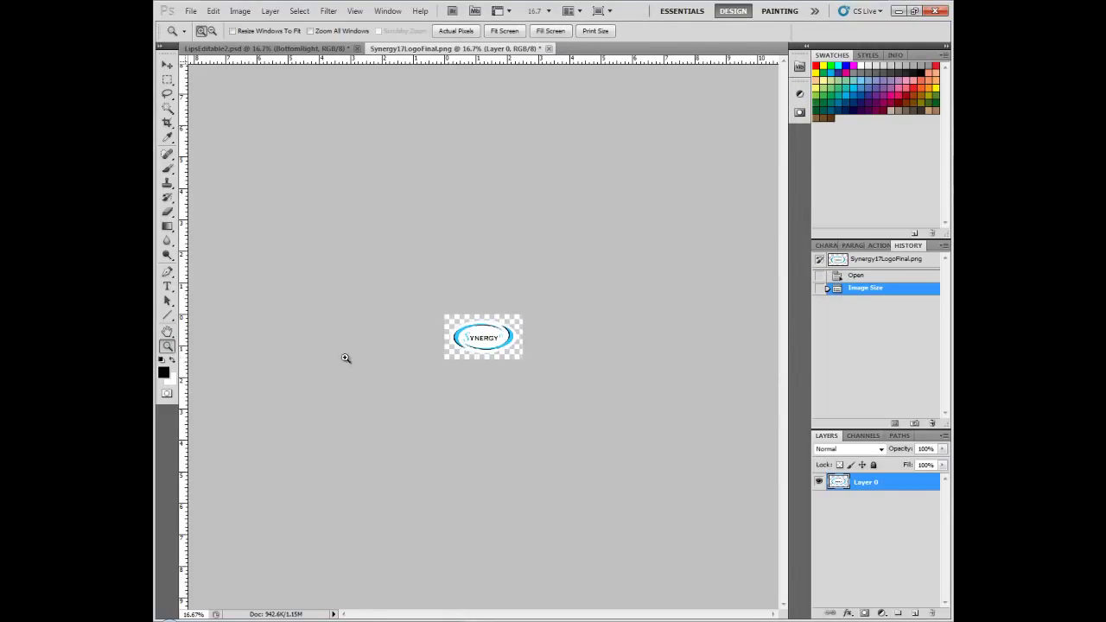
# Zoom in on the logo and float all documents in separate windows
pyautogui.click(485, 349)
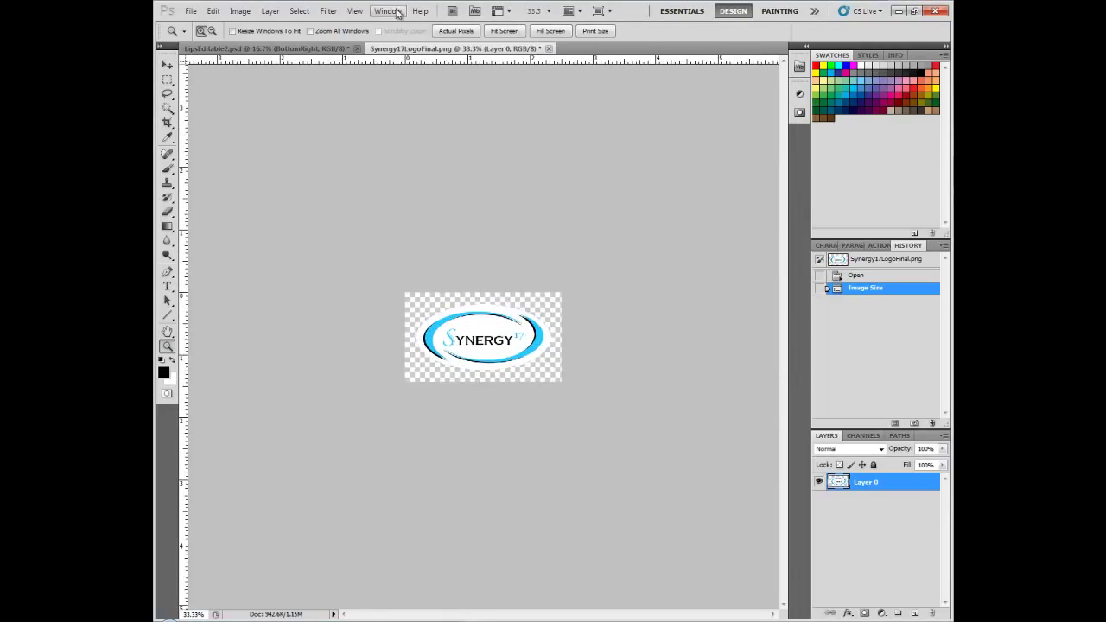
pyautogui.click(388, 11)
pyautogui.moveTo(400, 37)
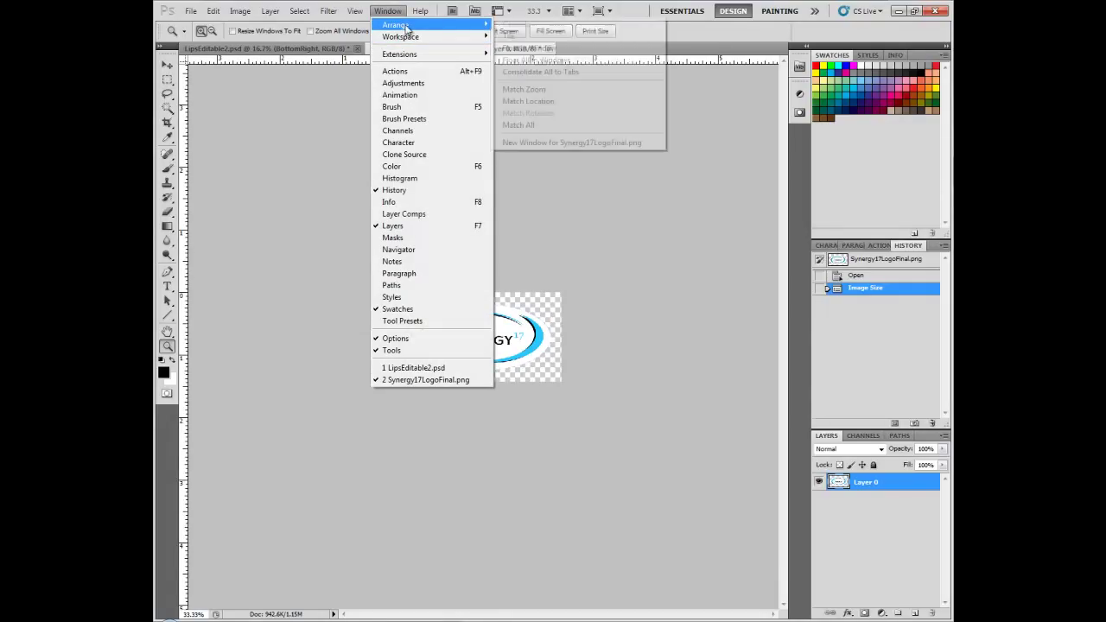
pyautogui.click(519, 65)
# Place the logo window beside the lips and identify the BottomRight and Bottom2ndRight layers
pyautogui.moveTo(281, 69)
pyautogui.mouseDown()
pyautogui.moveTo(607, 339)
pyautogui.moveTo(683, 421)
pyautogui.moveTo(688, 446)
pyautogui.mouseUp()
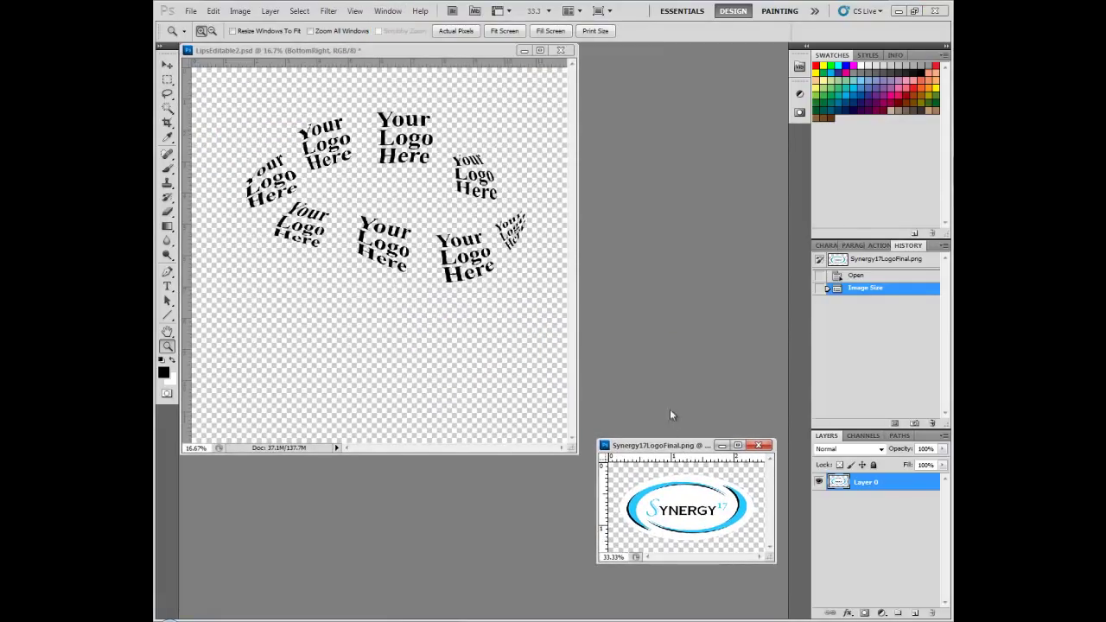
pyautogui.click(430, 62)
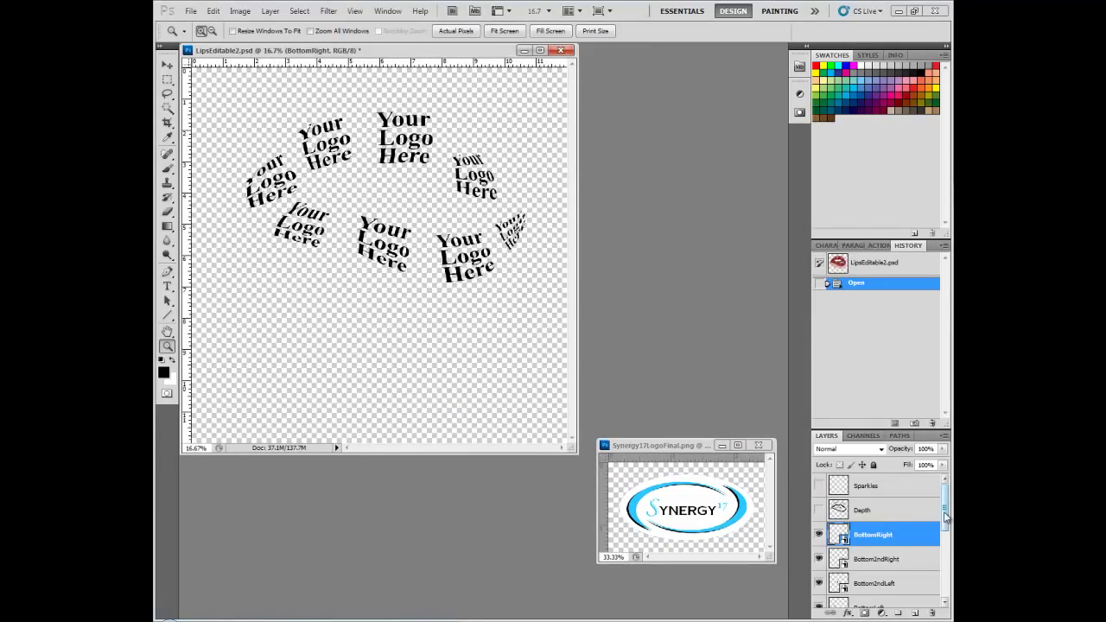
pyautogui.scroll(-1, 946, 523)
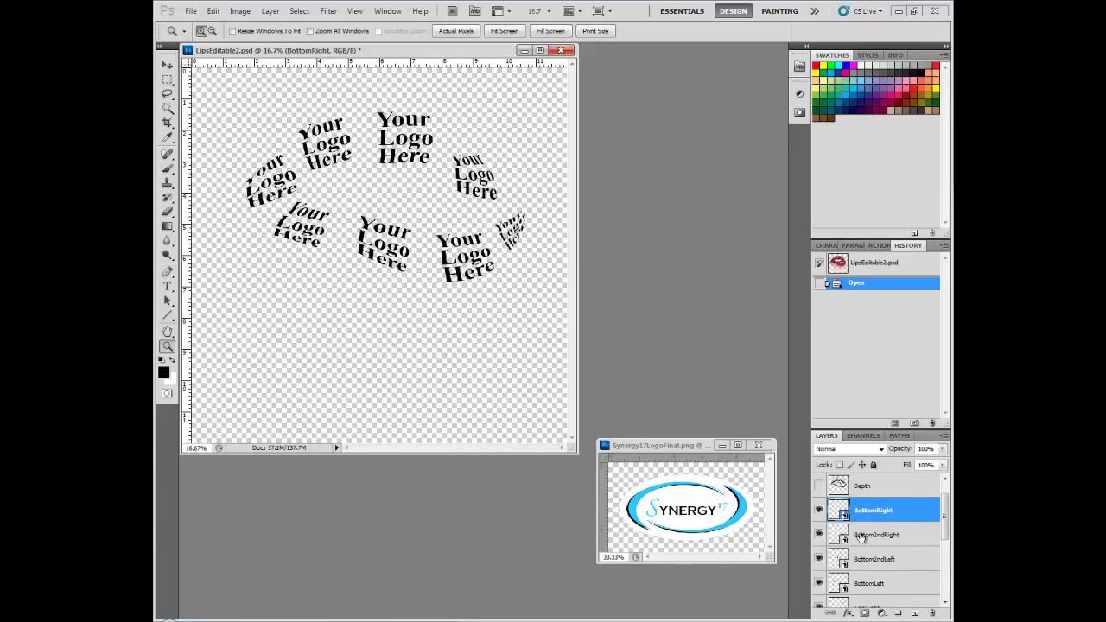
pyautogui.click(819, 510)
pyautogui.click(819, 511)
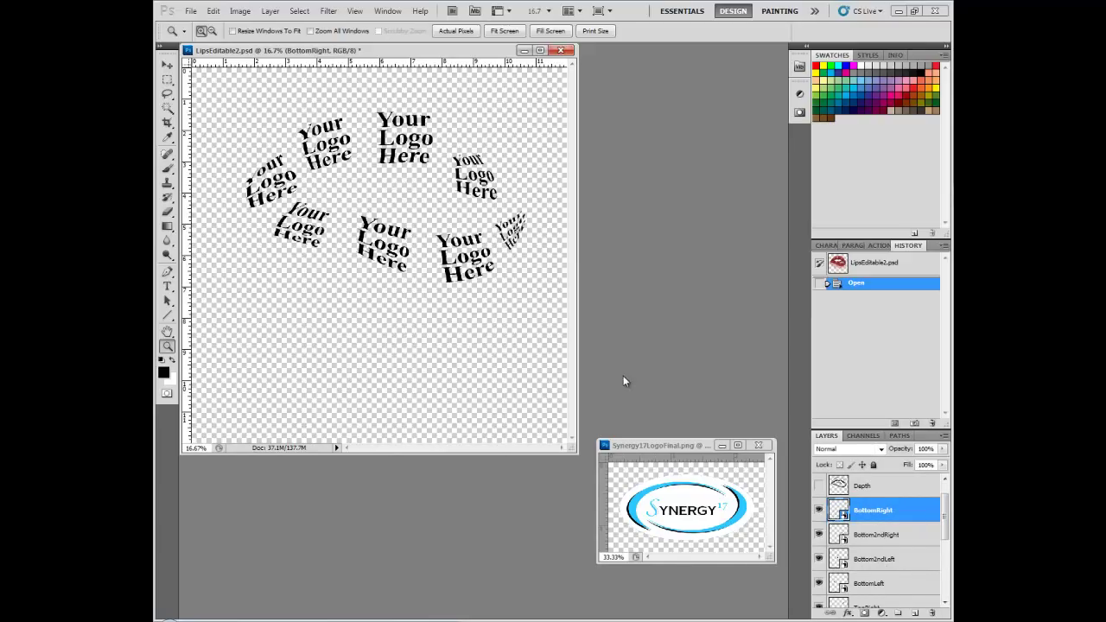
pyautogui.click(819, 535)
pyautogui.click(819, 534)
# Open the BottomRight smart object, copy in the Synergy logo, and hide the Your Logo Here text
pyautogui.doubleClick(839, 511)
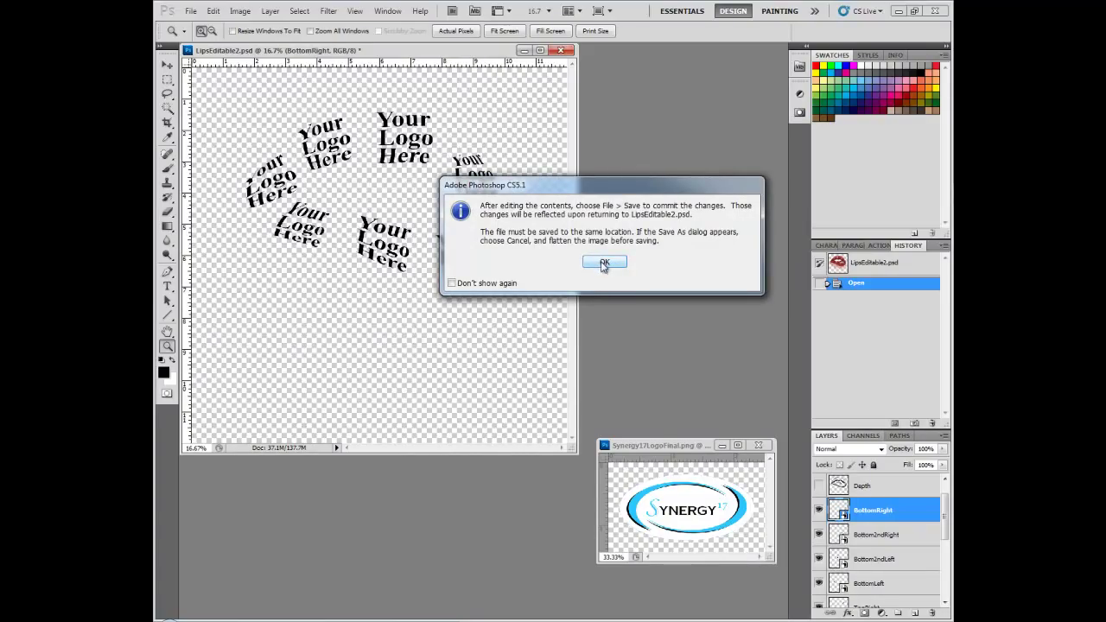
pyautogui.click(603, 263)
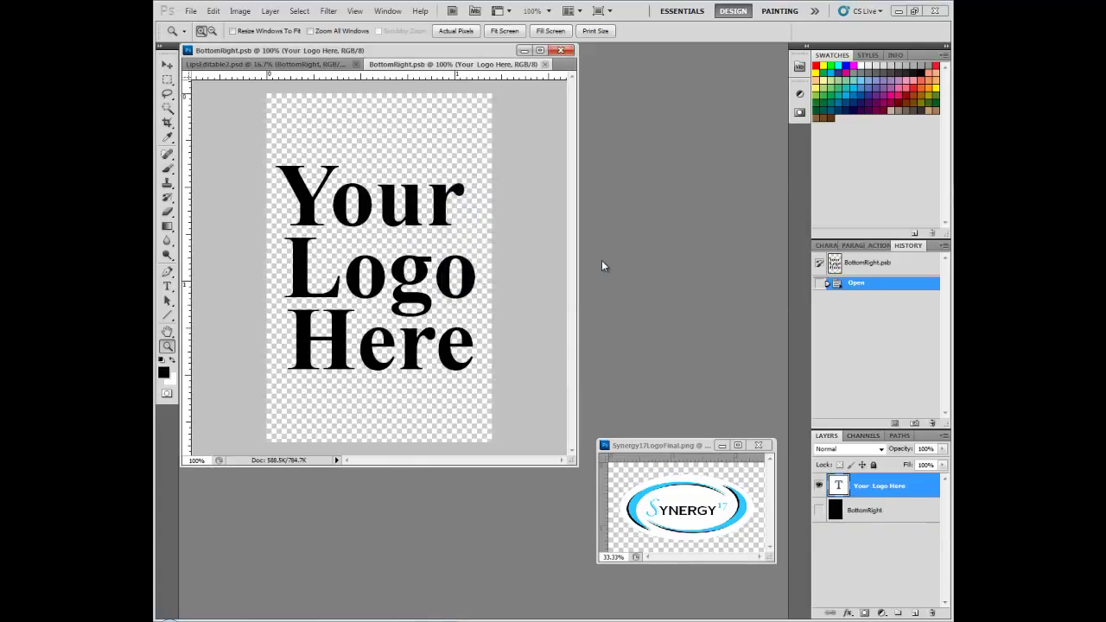
pyautogui.click(819, 485)
pyautogui.click(820, 486)
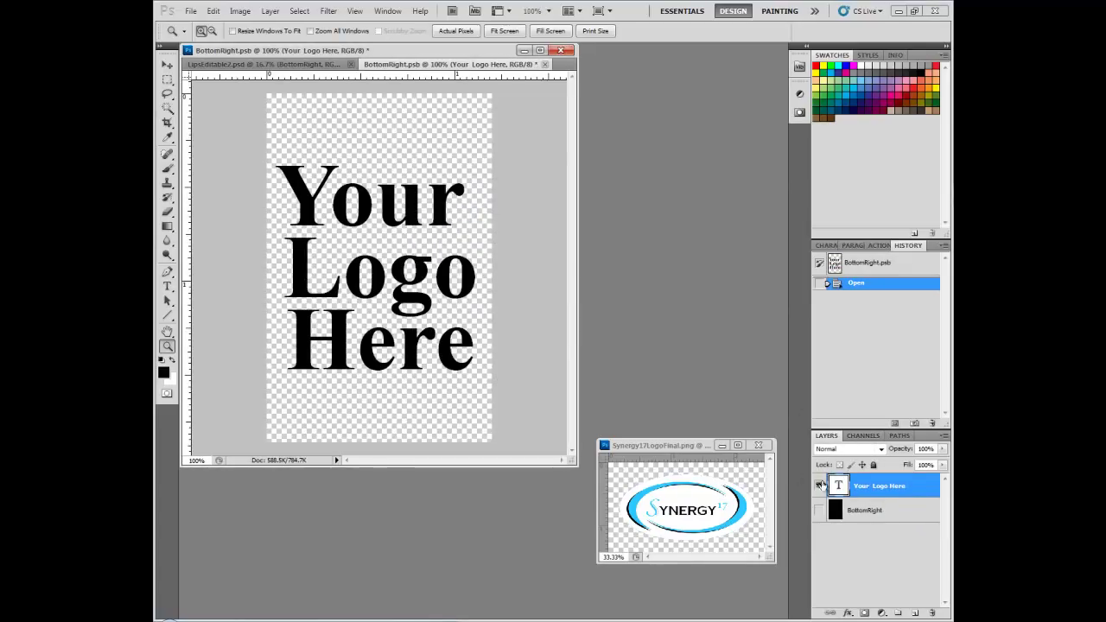
pyautogui.click(706, 447)
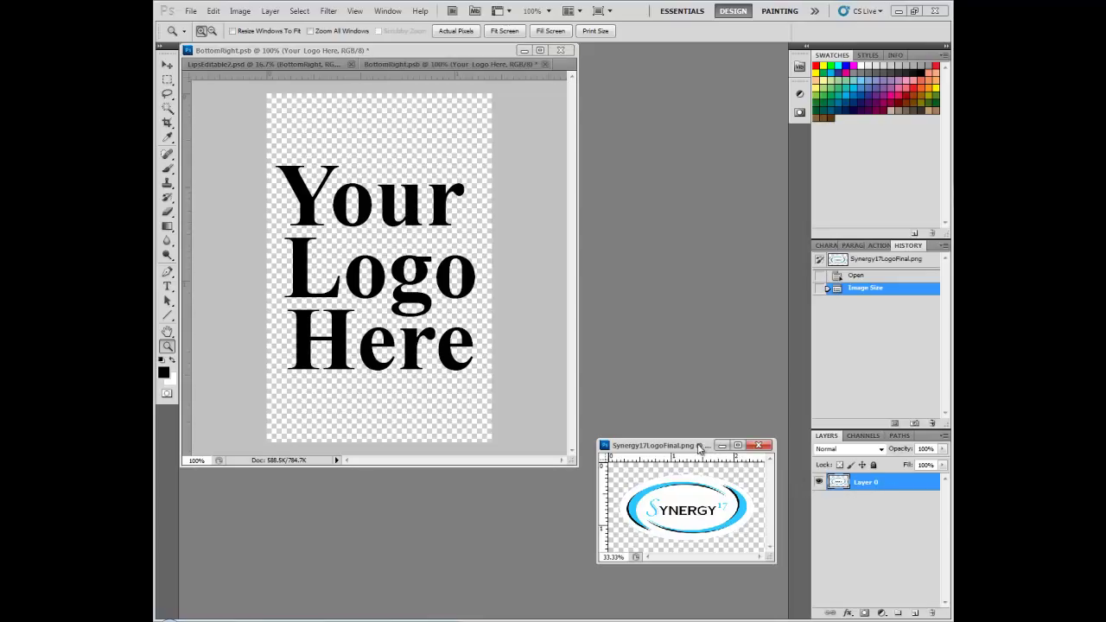
pyautogui.moveTo(837, 486); pyautogui.dragTo(379, 304)
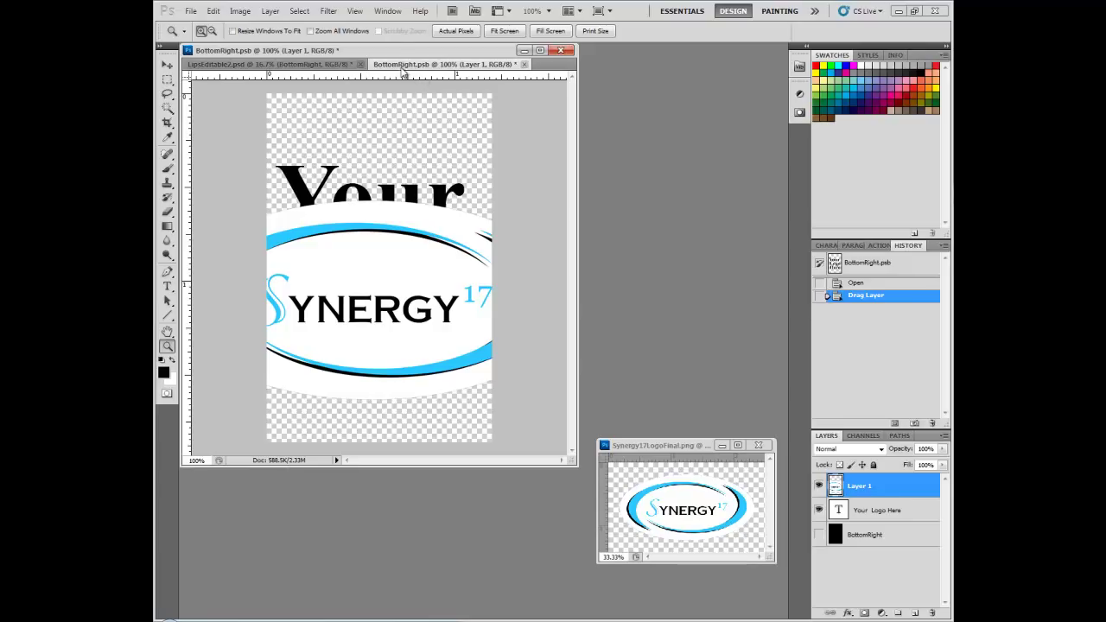
pyautogui.click(818, 509)
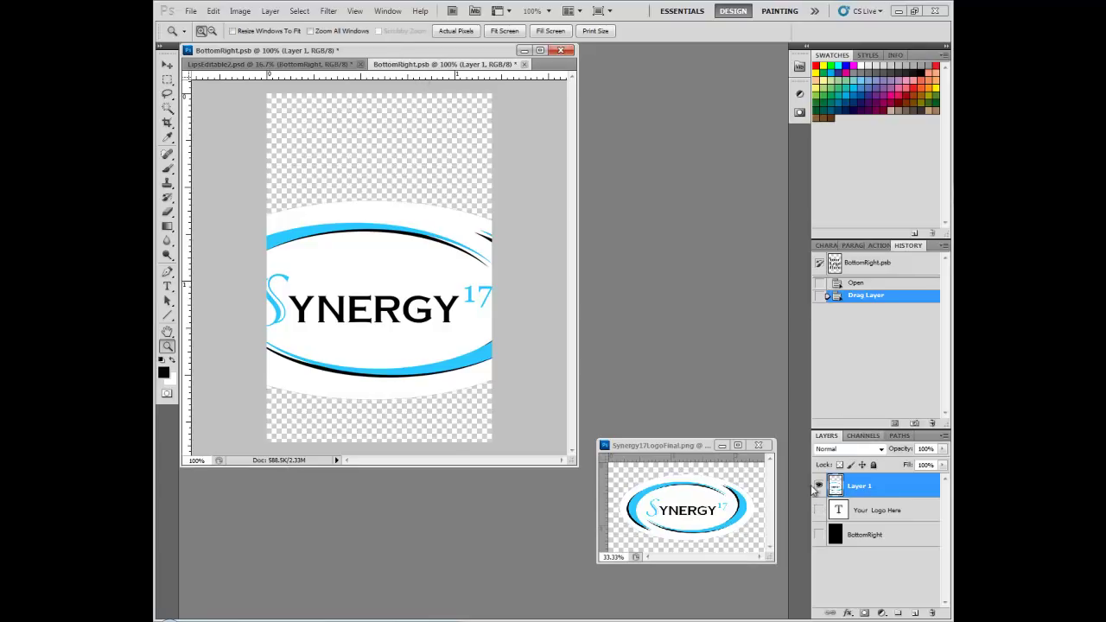
# Shrink and reposition the logo with Free Transform, then save and close BottomRight
pyautogui.click(166, 65)
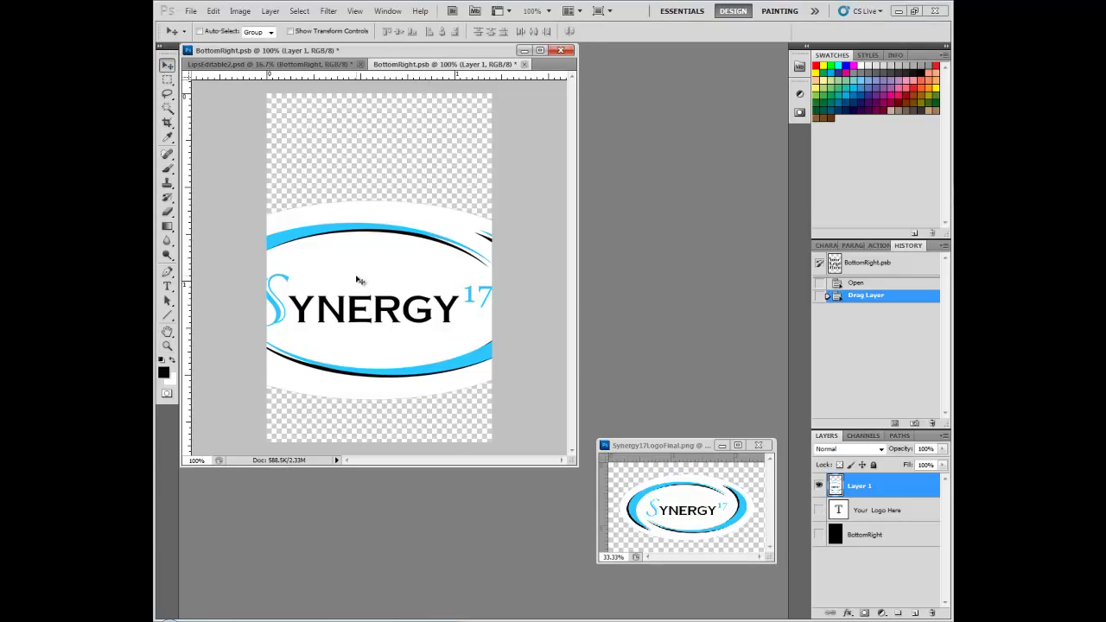
pyautogui.click(213, 10)
pyautogui.moveTo(233, 254)
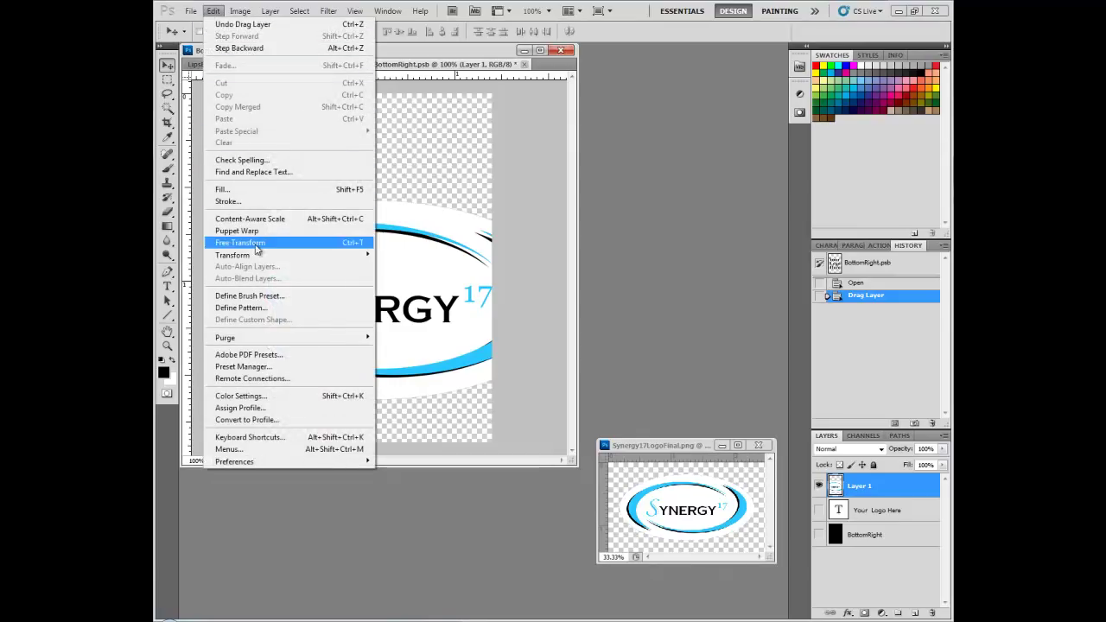
pyautogui.click(393, 271)
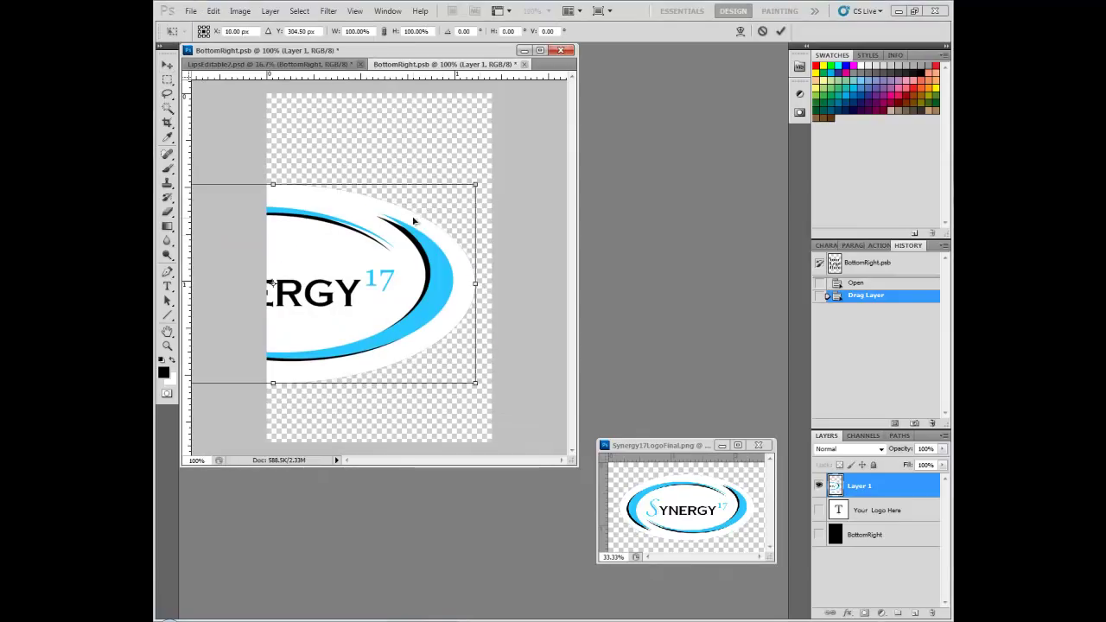
pyautogui.moveTo(406, 212); pyautogui.dragTo(424, 236)
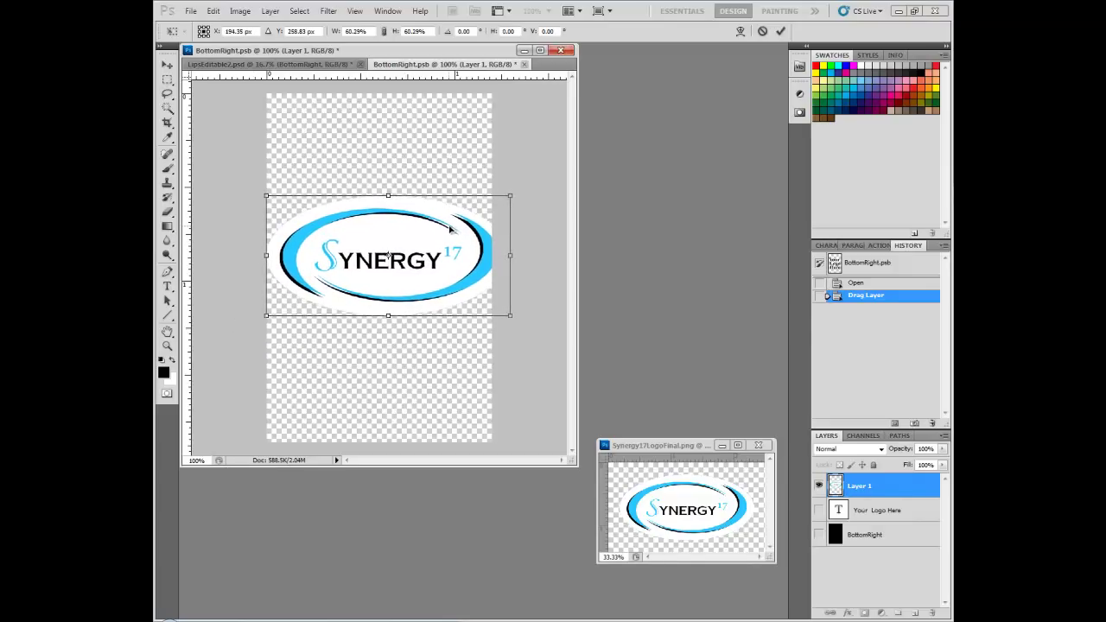
pyautogui.moveTo(424, 237); pyautogui.dragTo(450, 230)
pyautogui.moveTo(511, 197); pyautogui.dragTo(490, 208)
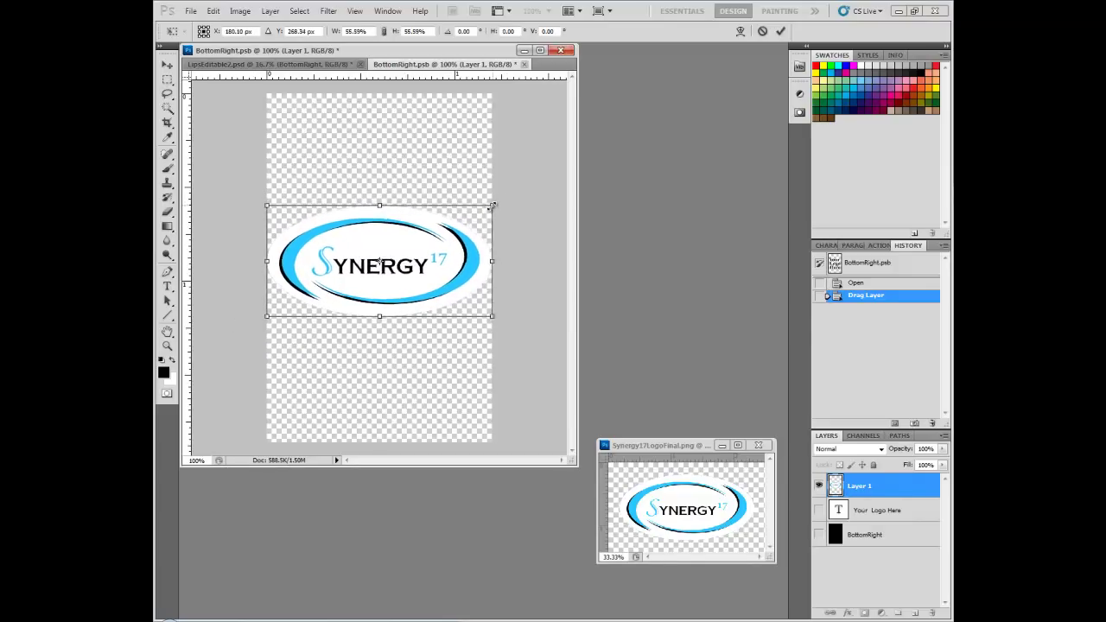
pyautogui.press('Return')
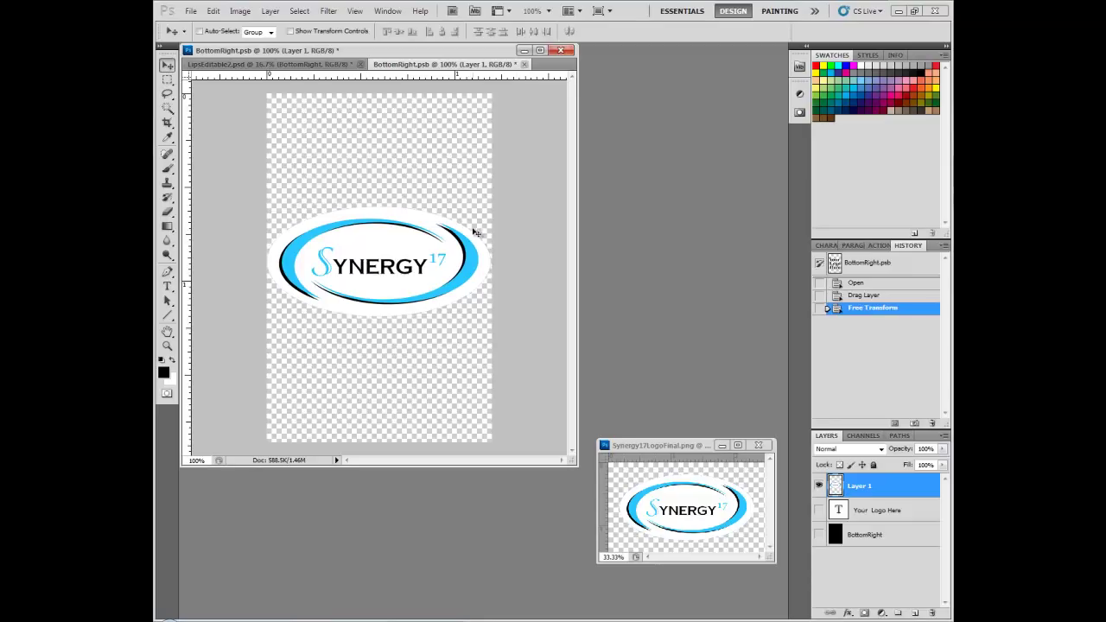
pyautogui.click(525, 64)
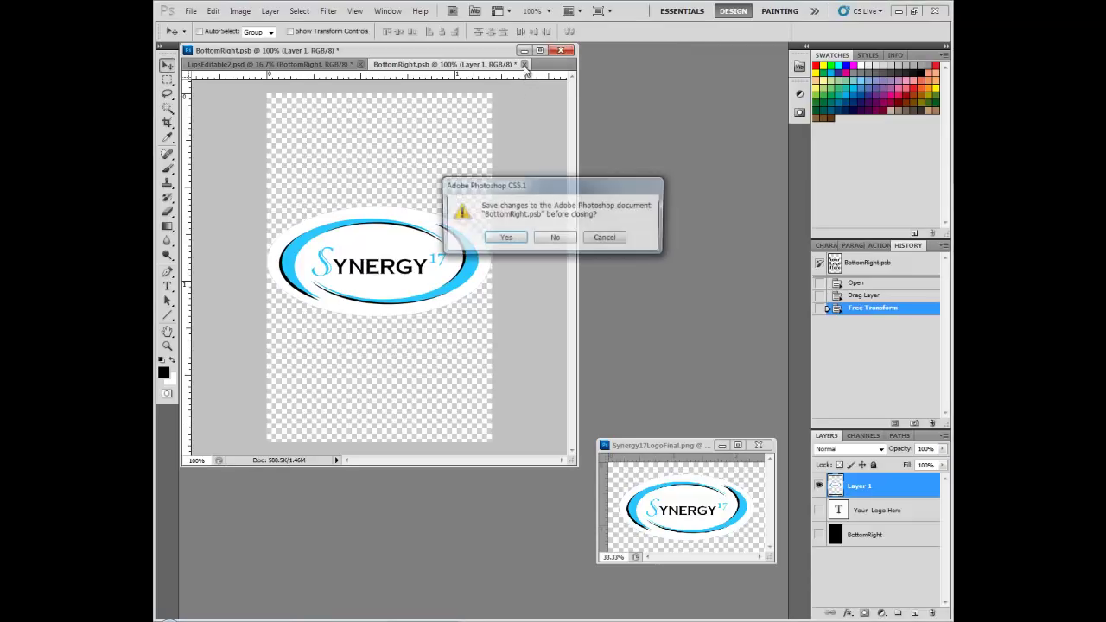
pyautogui.click(504, 239)
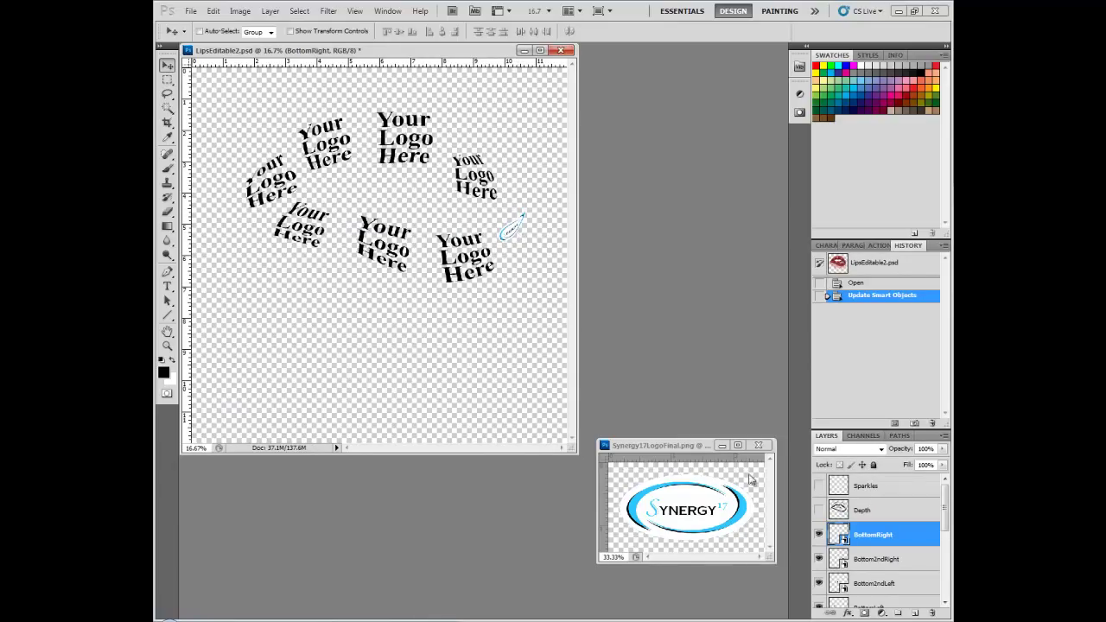
# Open the Bottom2ndRight smart object, hide its placeholder text, and copy in the Synergy logo
pyautogui.doubleClick(835, 559)
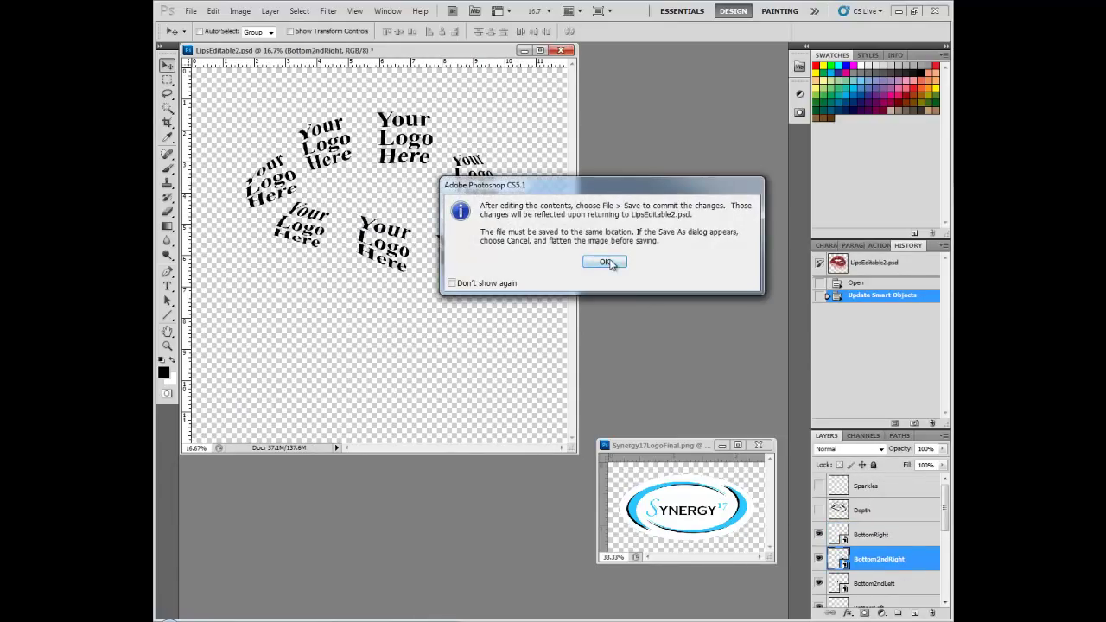
pyautogui.click(609, 262)
pyautogui.click(820, 486)
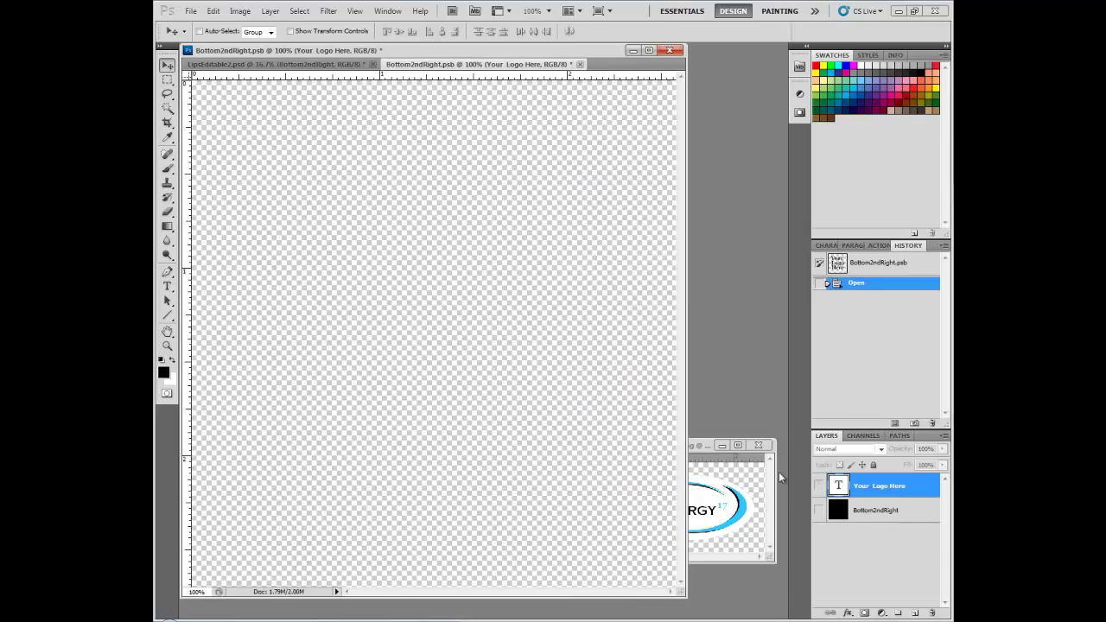
pyautogui.click(707, 448)
pyautogui.moveTo(836, 488)
pyautogui.mouseDown()
pyautogui.moveTo(440, 319)
pyautogui.moveTo(408, 321)
pyautogui.mouseUp()
# Scale the logo to about 117%, centre it, and save and close Bottom2ndRight
pyautogui.click(213, 10)
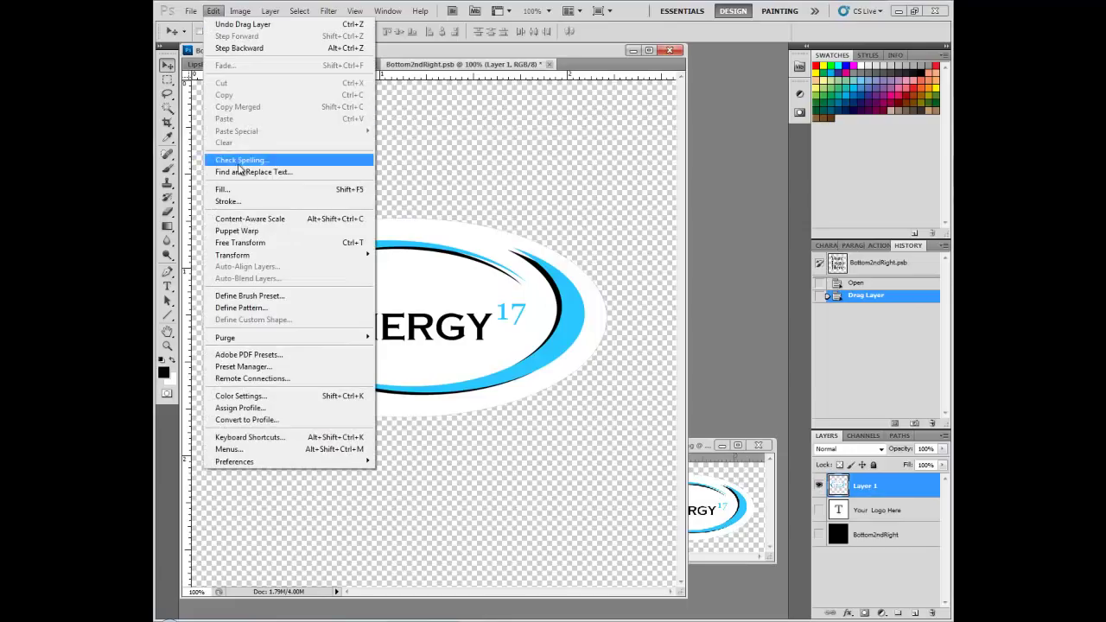
pyautogui.moveTo(232, 255)
pyautogui.click(393, 273)
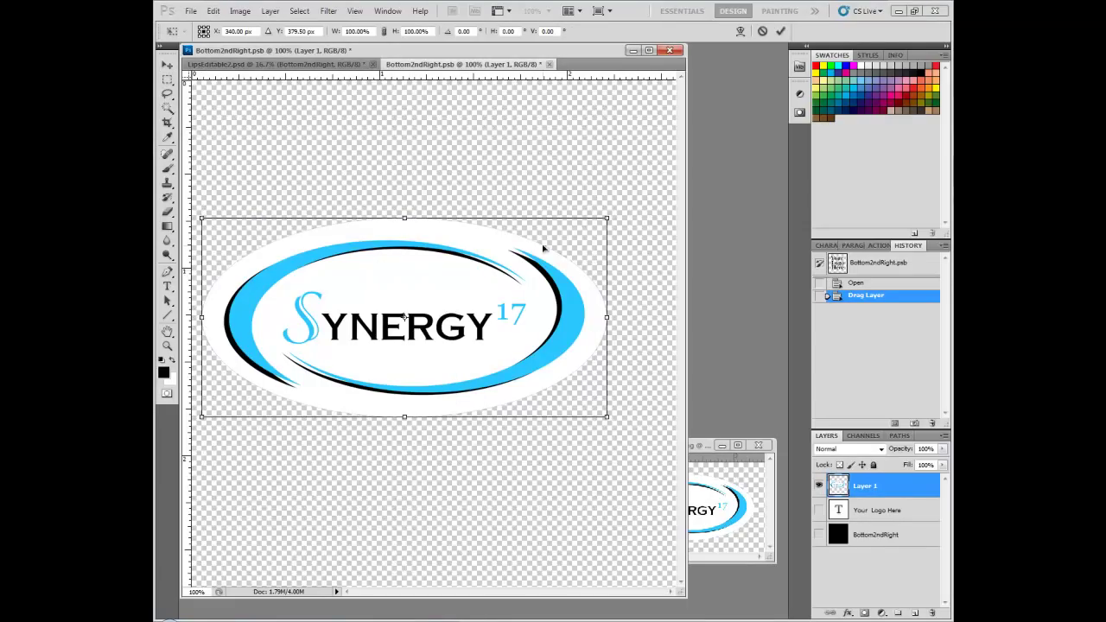
pyautogui.moveTo(606, 218); pyautogui.dragTo(666, 166)
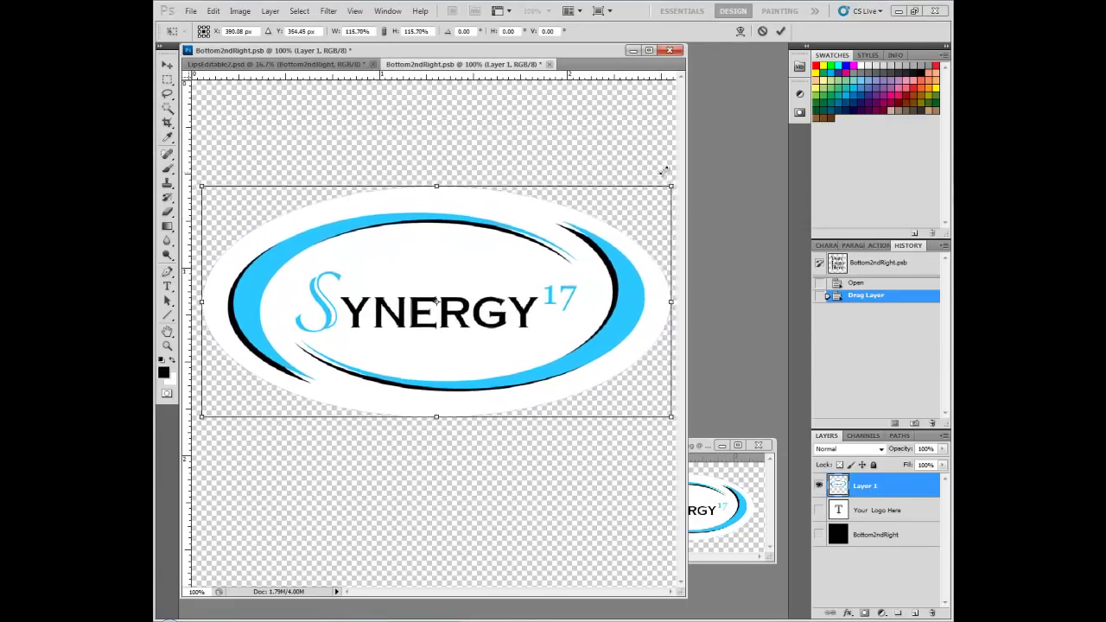
pyautogui.moveTo(622, 212); pyautogui.dragTo(619, 222)
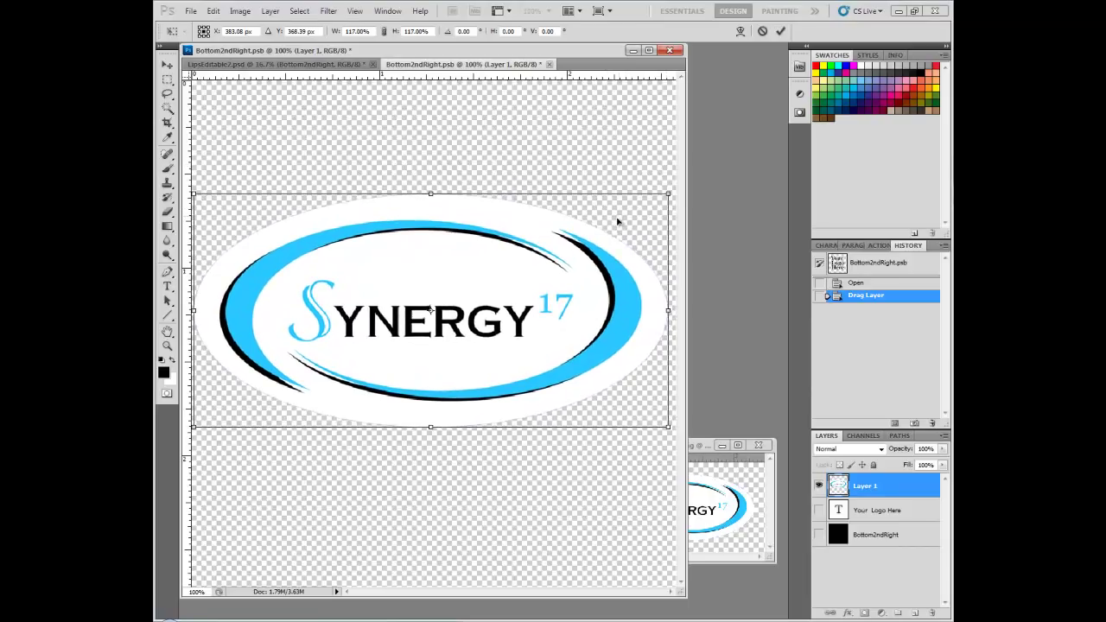
pyautogui.press('Return')
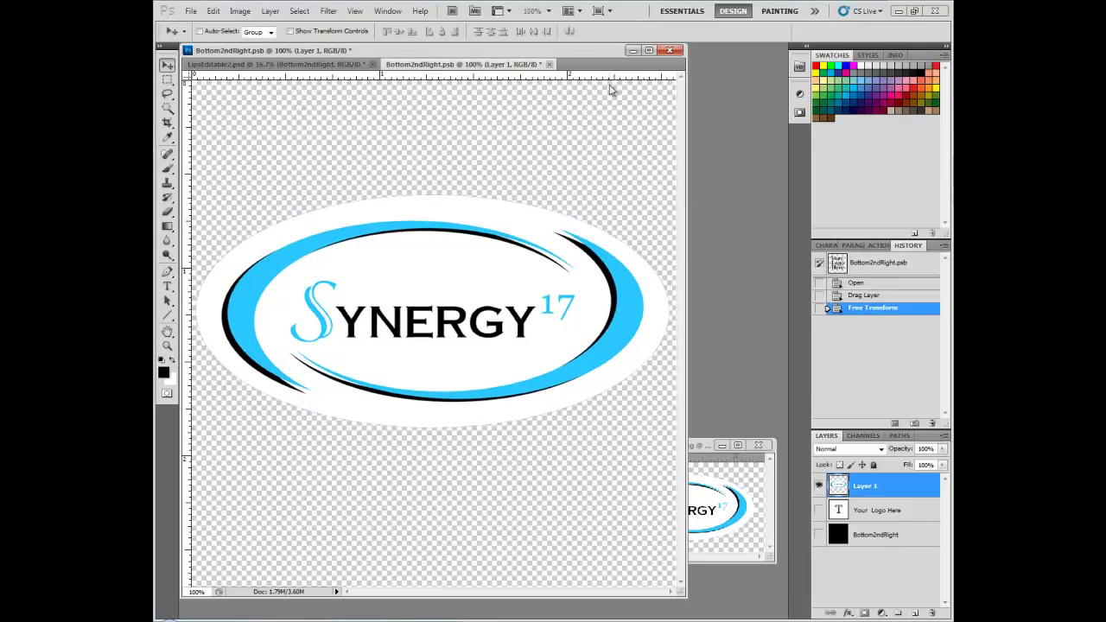
pyautogui.click(550, 66)
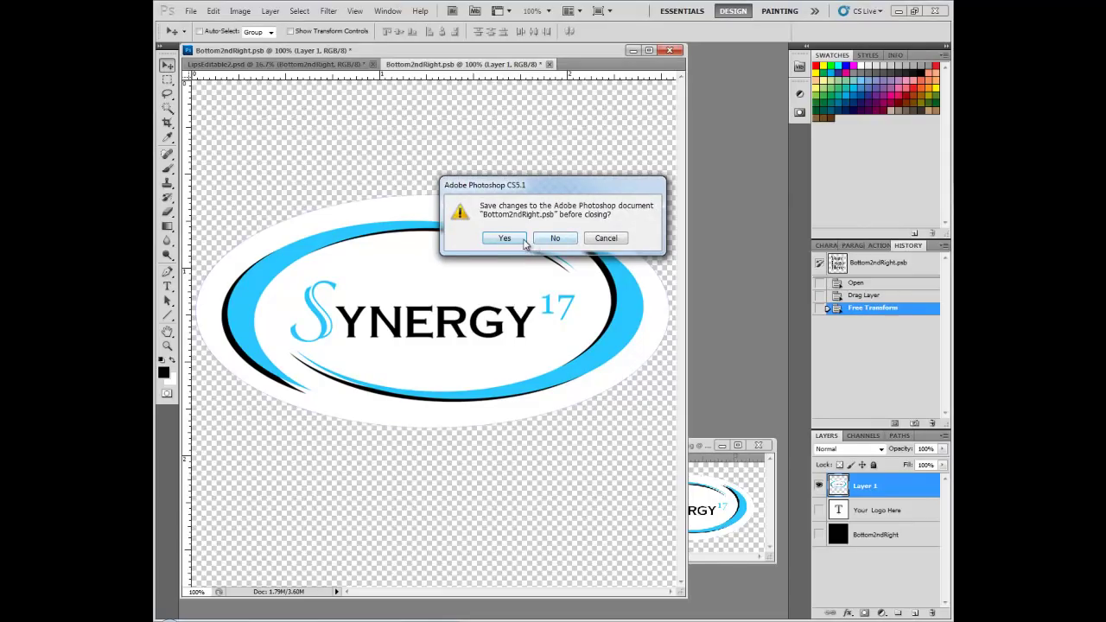
pyautogui.click(527, 239)
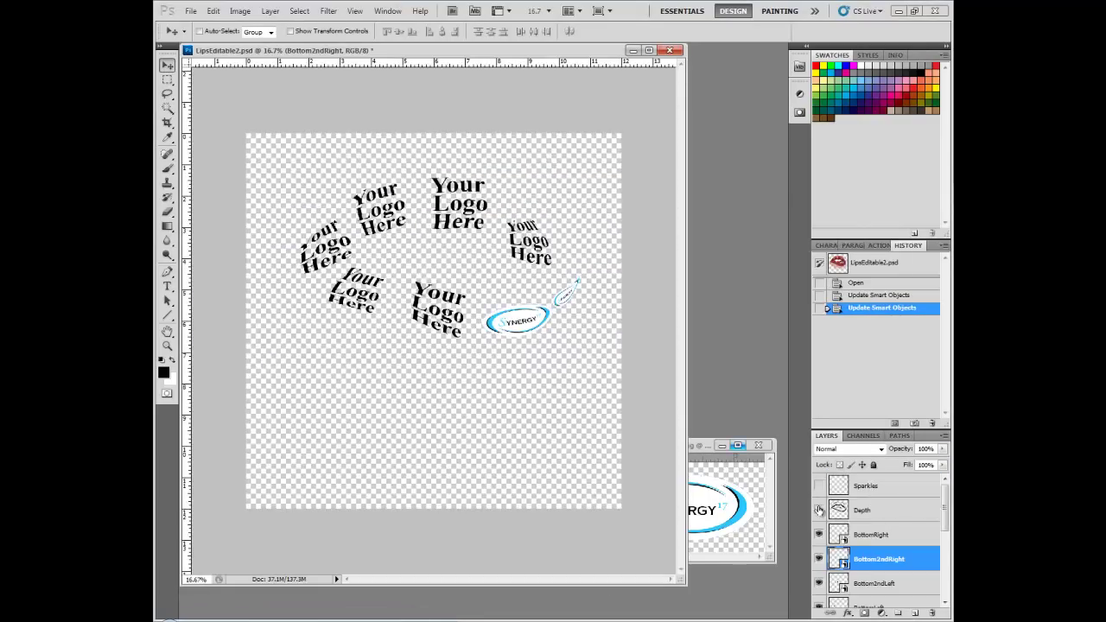
# Open the Bottom2ndLeft smart object, hide its placeholder text, and copy in the Synergy logo
pyautogui.doubleClick(839, 583)
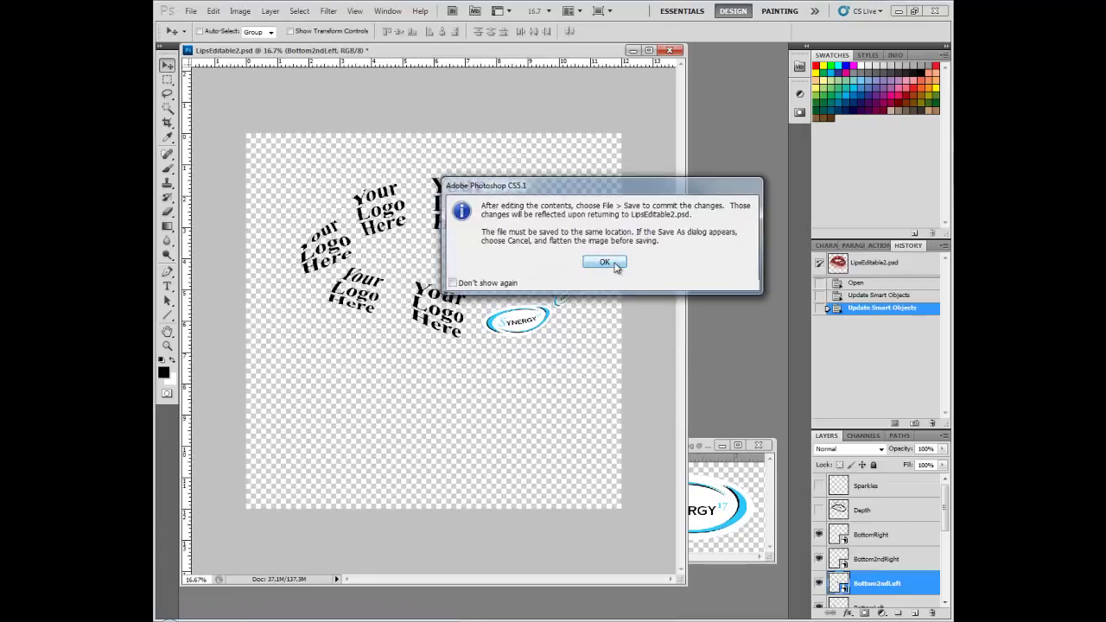
pyautogui.click(603, 265)
pyautogui.click(818, 485)
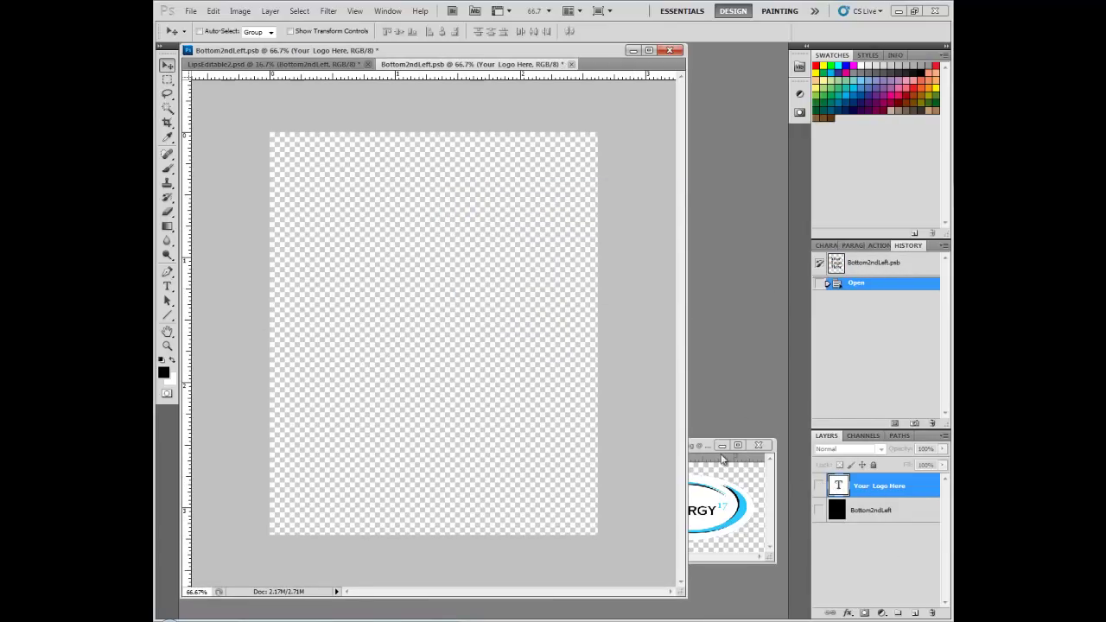
pyautogui.click(710, 447)
pyautogui.moveTo(838, 482)
pyautogui.mouseDown()
pyautogui.moveTo(428, 349)
pyautogui.moveTo(448, 354)
pyautogui.mouseUp()
# Scale that logo to about 117%, then save and close Bottom2ndLeft
pyautogui.click(212, 10)
pyautogui.click(380, 274)
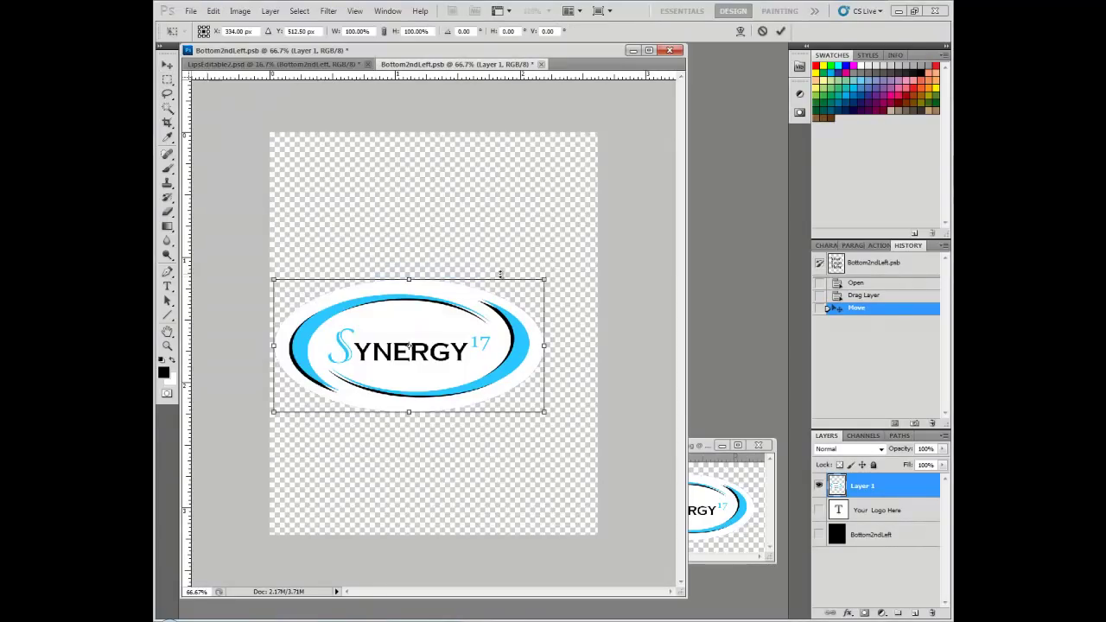
pyautogui.moveTo(544, 277); pyautogui.dragTo(591, 256)
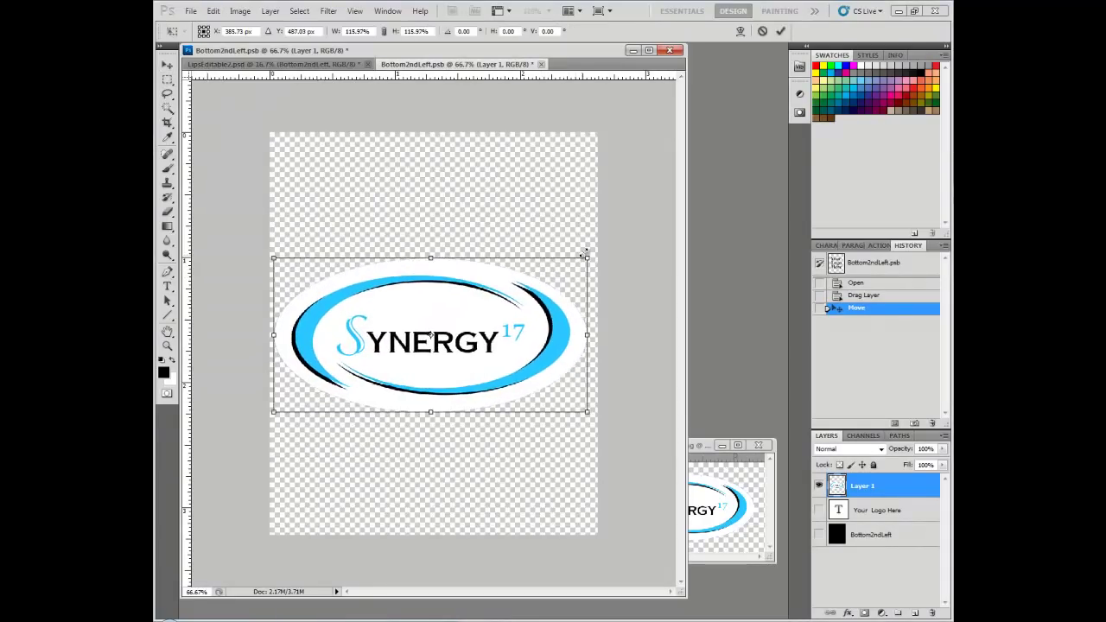
pyautogui.press('Return')
pyautogui.click(540, 64)
pyautogui.click(504, 239)
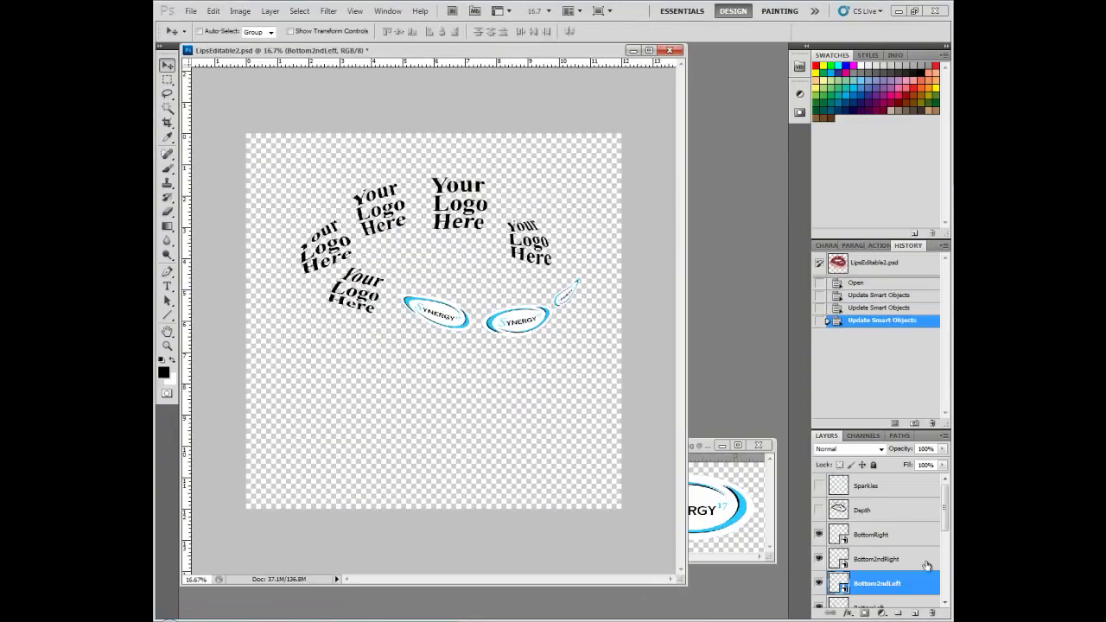
pyautogui.scroll(-3, 907, 540)
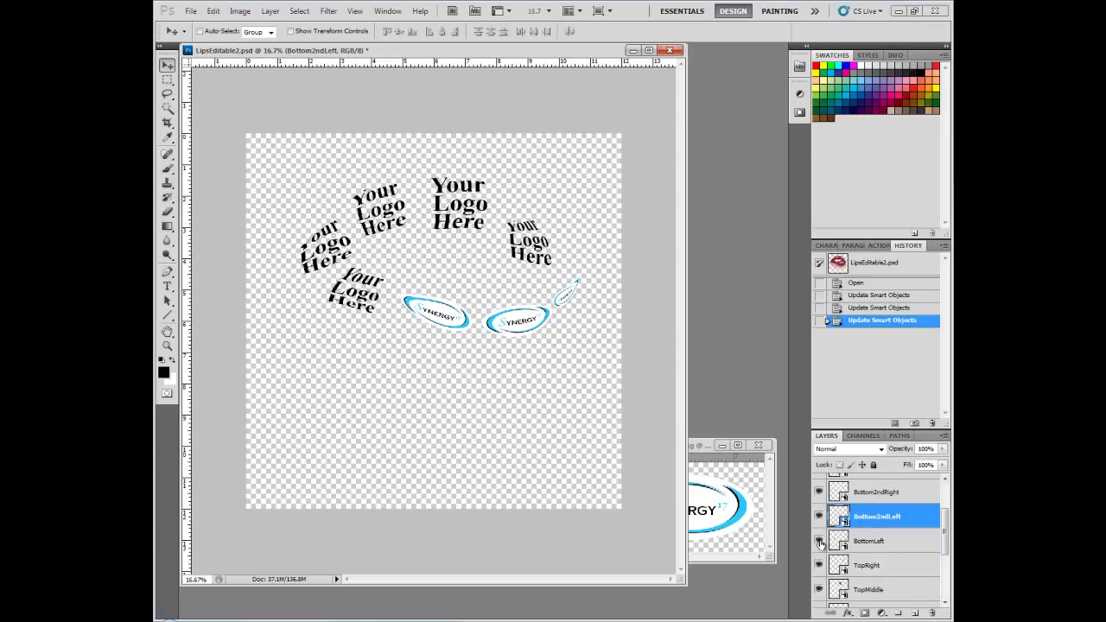
# Open the BottomLeft smart object, hide its placeholder text, and copy in the Synergy logo
pyautogui.doubleClick(837, 542)
pyautogui.click(611, 263)
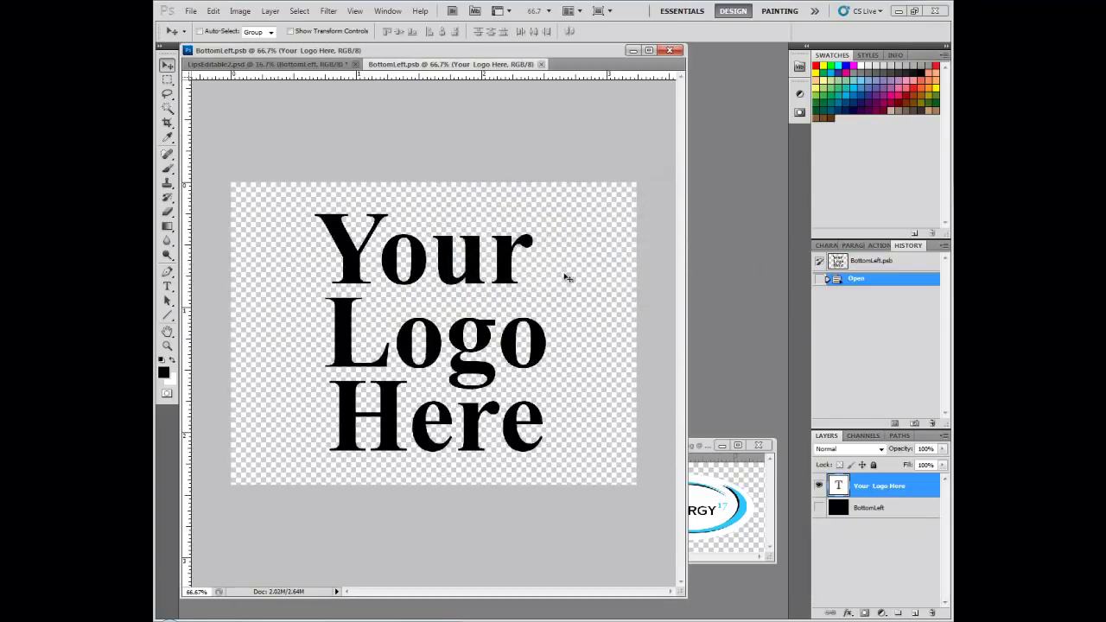
pyautogui.click(819, 486)
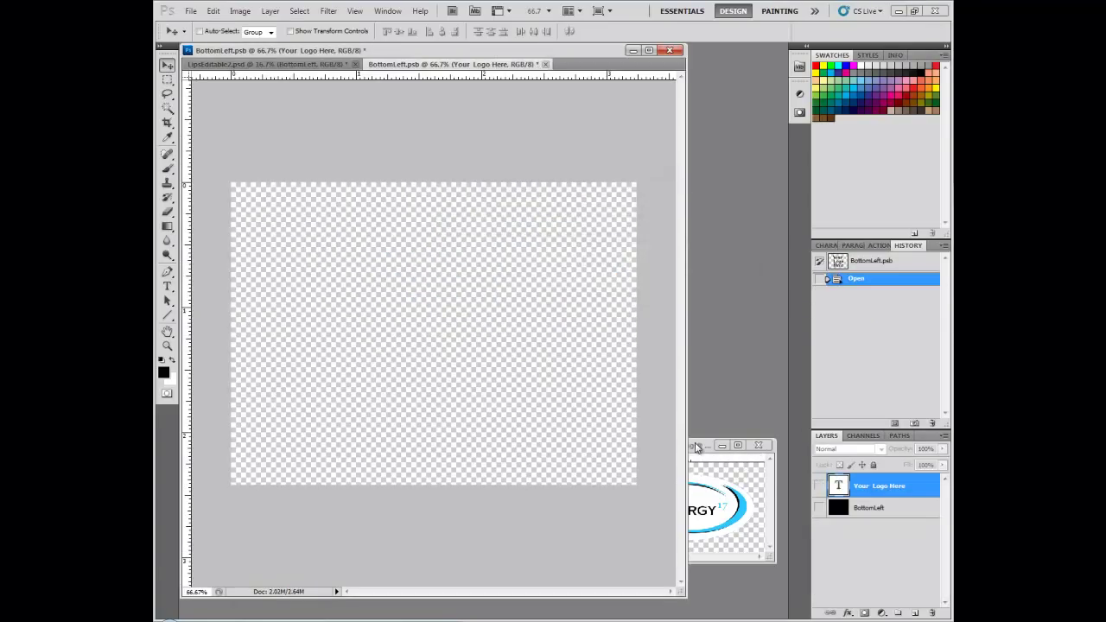
pyautogui.click(704, 445)
pyautogui.moveTo(863, 482)
pyautogui.mouseDown()
pyautogui.moveTo(400, 347)
pyautogui.moveTo(383, 370)
pyautogui.mouseUp()
# Scale the BottomLeft logo to about 143%, then save and close it
pyautogui.click(216, 10)
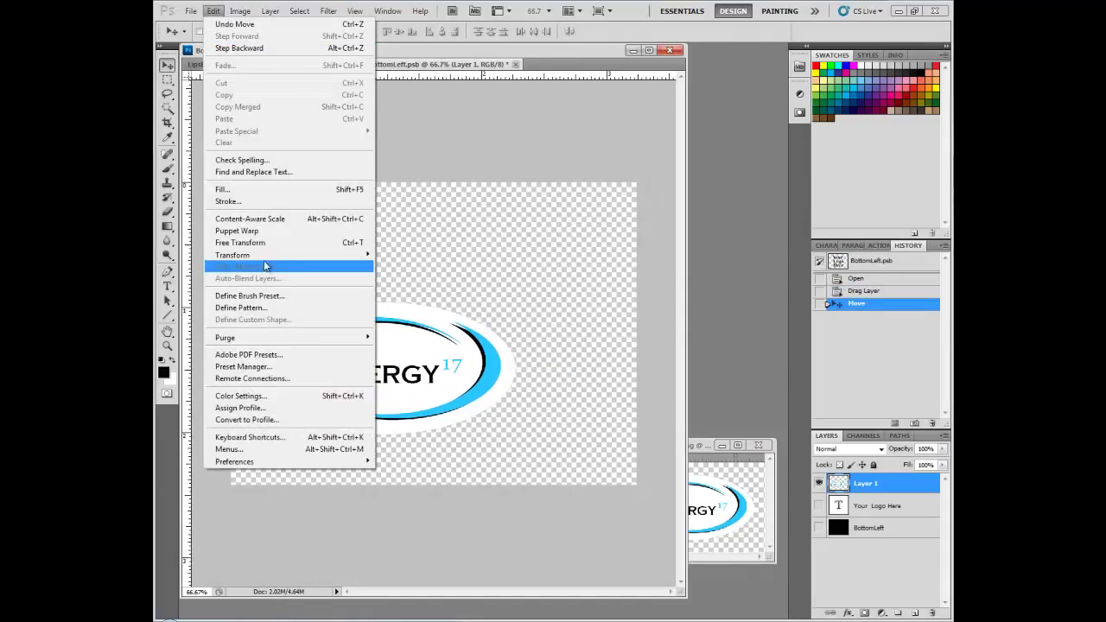
pyautogui.click(389, 273)
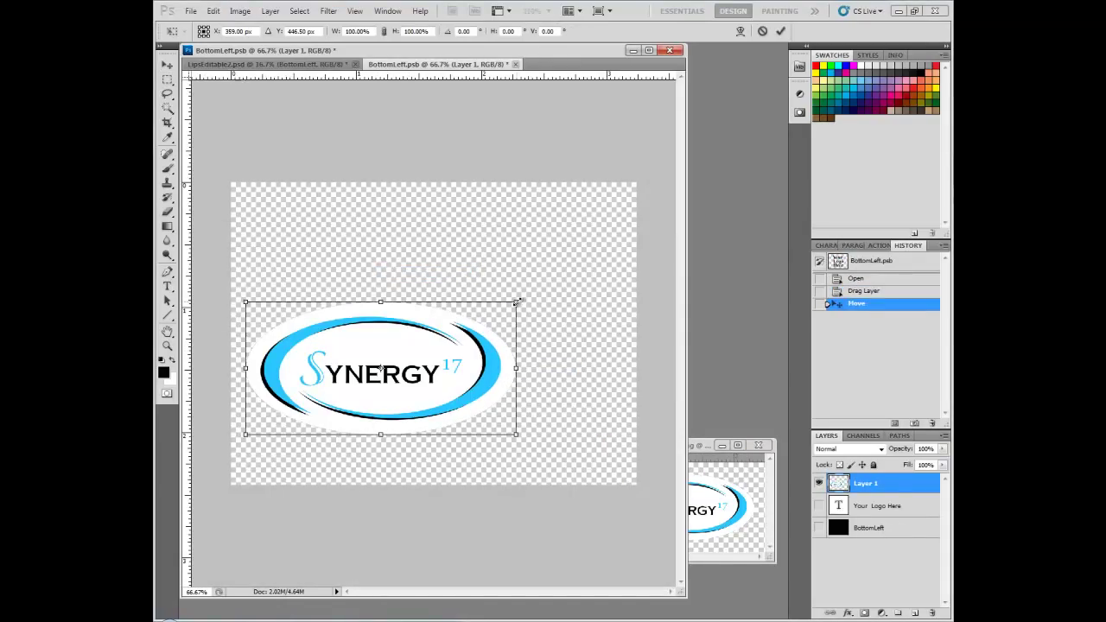
pyautogui.moveTo(530, 292)
pyautogui.mouseDown()
pyautogui.moveTo(598, 252)
pyautogui.moveTo(587, 265)
pyautogui.mouseUp()
pyautogui.press('Return')
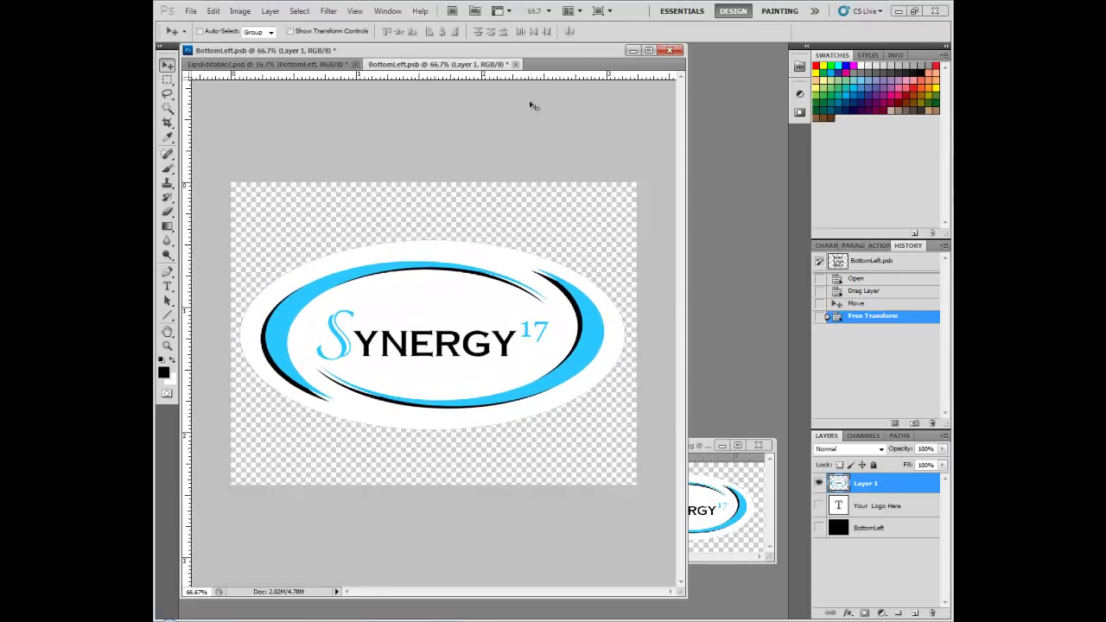
pyautogui.click(515, 64)
pyautogui.click(501, 238)
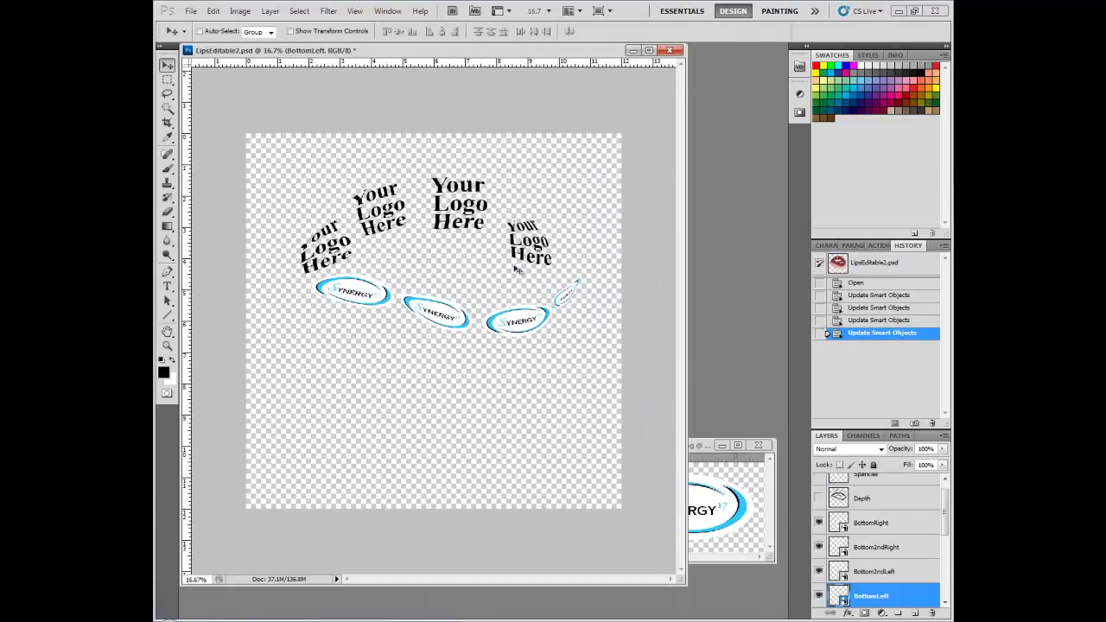
# Open the TopRight smart object, hide its placeholder text, and copy in the Synergy logo
pyautogui.moveTo(944, 529); pyautogui.dragTo(944, 557)
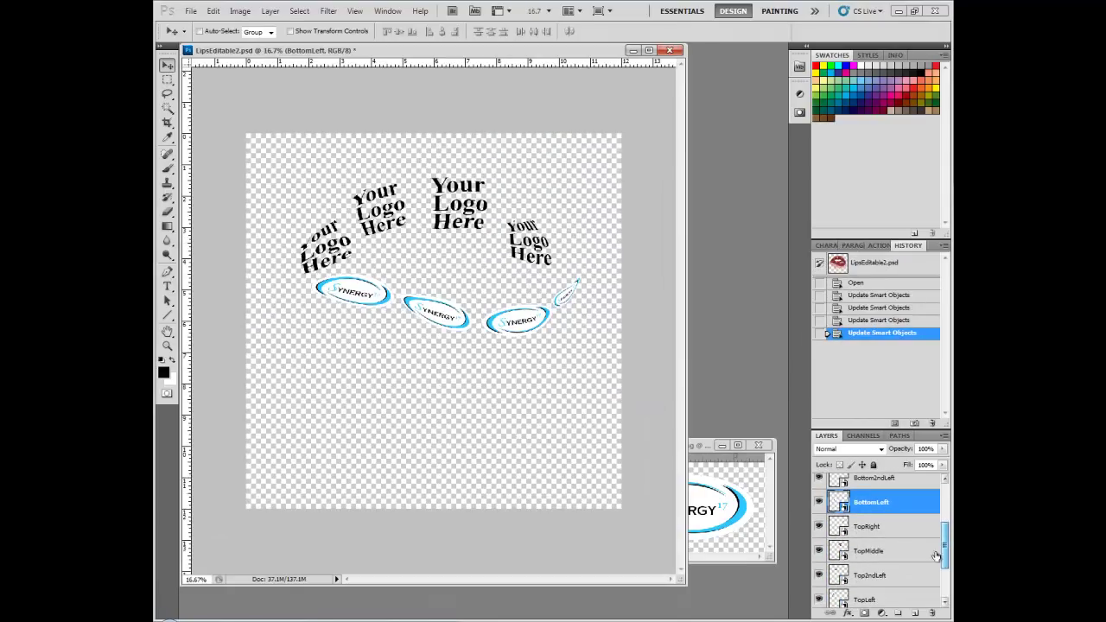
pyautogui.doubleClick(839, 529)
pyautogui.click(608, 263)
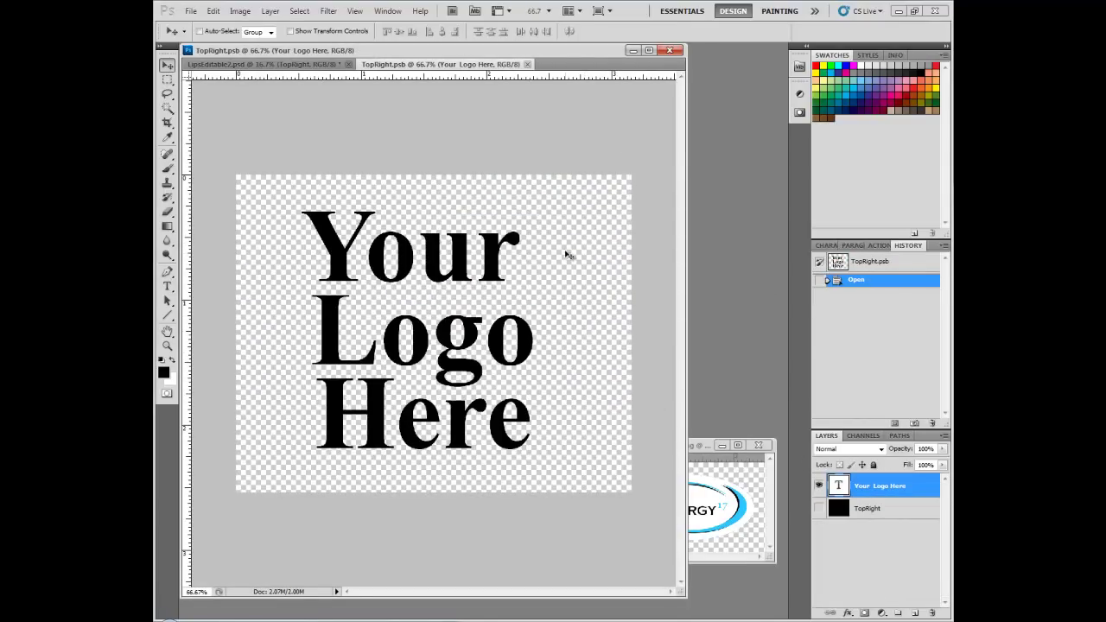
pyautogui.click(818, 485)
pyautogui.click(702, 447)
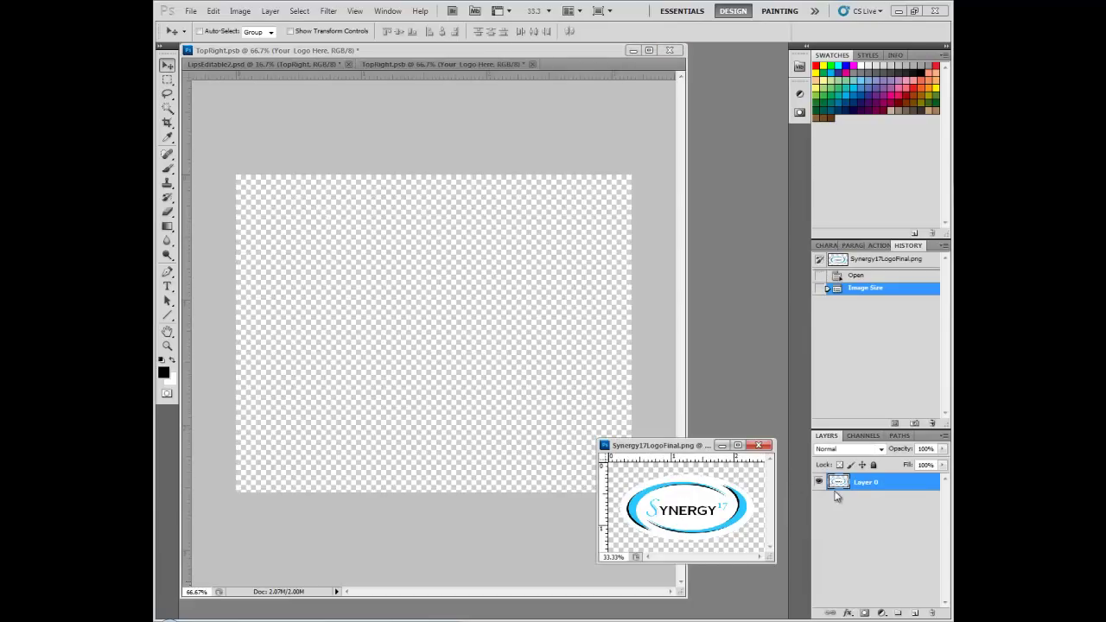
pyautogui.moveTo(838, 482)
pyautogui.mouseDown()
pyautogui.moveTo(441, 340)
pyautogui.moveTo(449, 343)
pyautogui.moveTo(382, 407)
pyautogui.mouseUp()
# Scale the TopRight logo to about 142%, nudge it up-left, then save and close
pyautogui.click(191, 11)
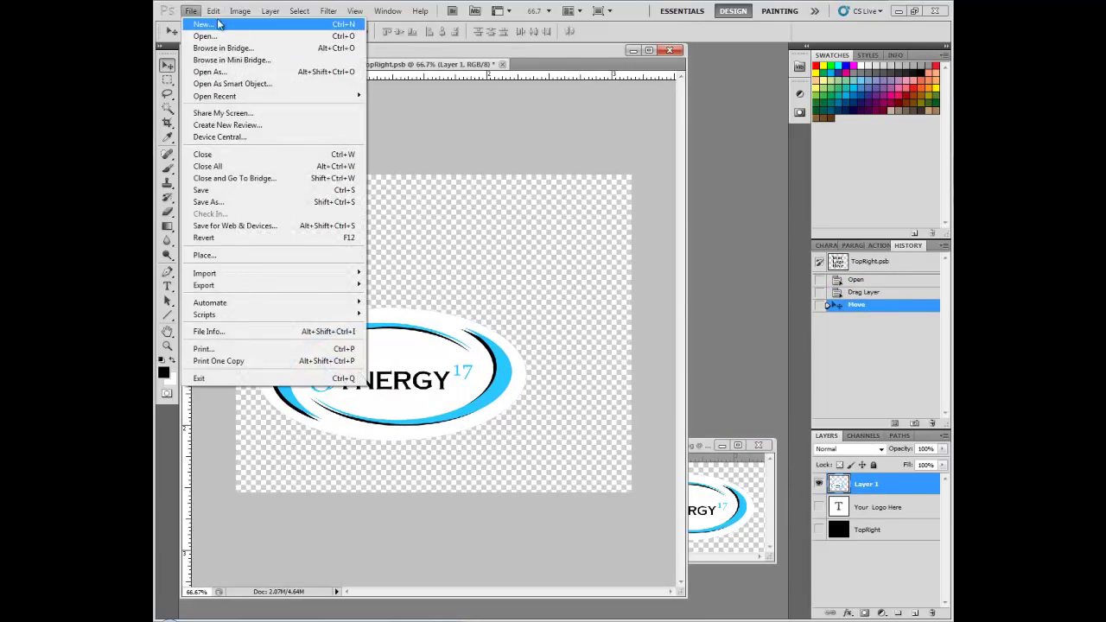
pyautogui.click(389, 273)
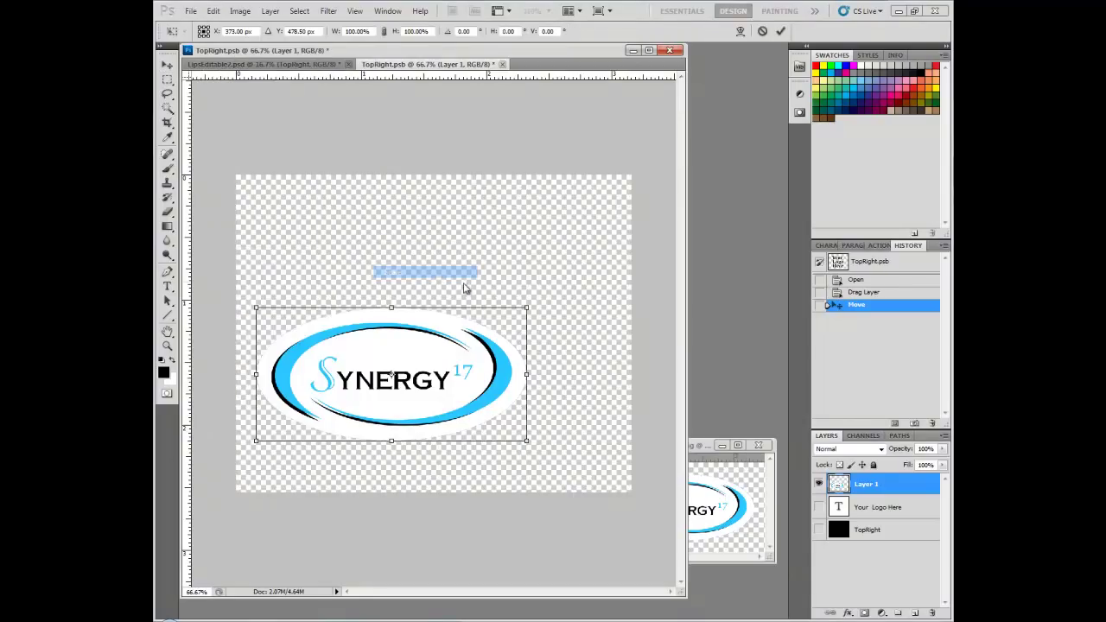
pyautogui.moveTo(577, 273); pyautogui.dragTo(622, 226)
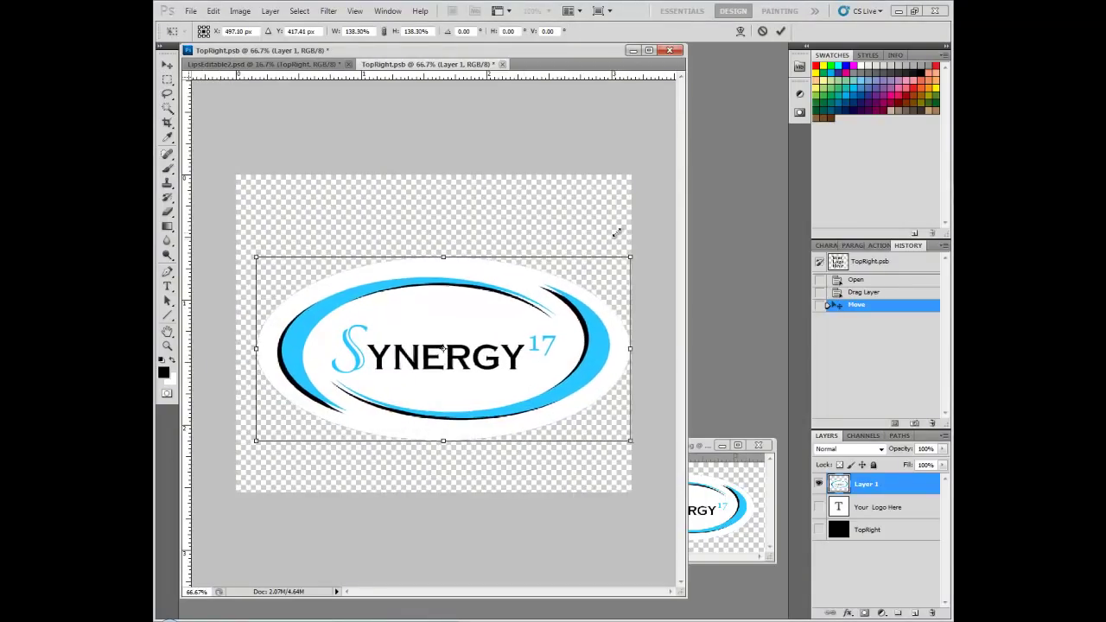
pyautogui.moveTo(585, 294); pyautogui.dragTo(570, 287)
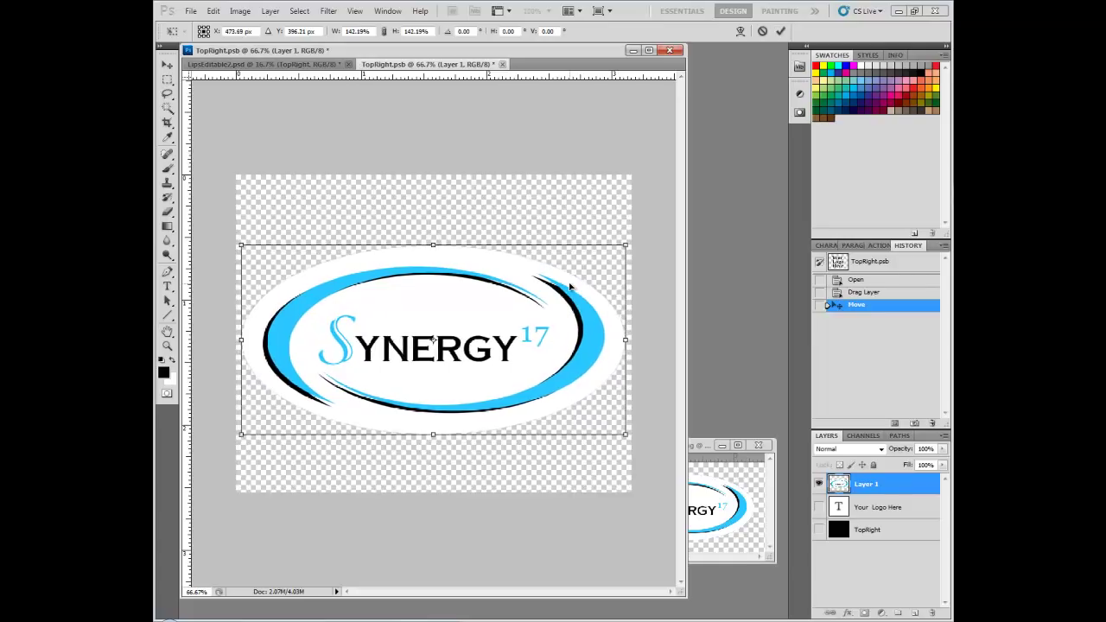
pyautogui.press('Return')
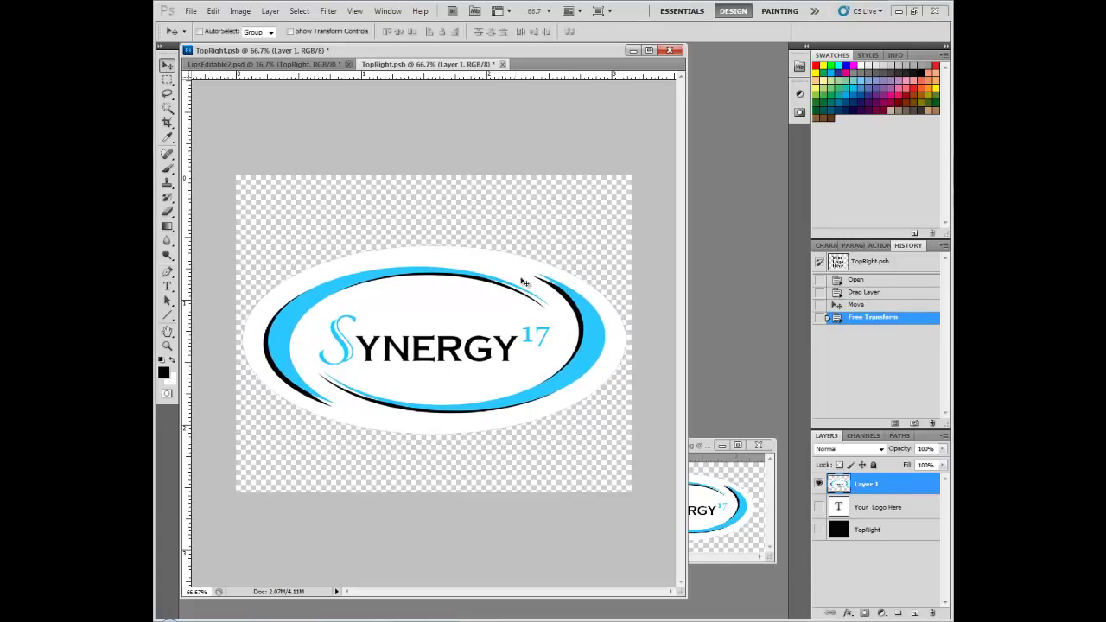
pyautogui.click(502, 64)
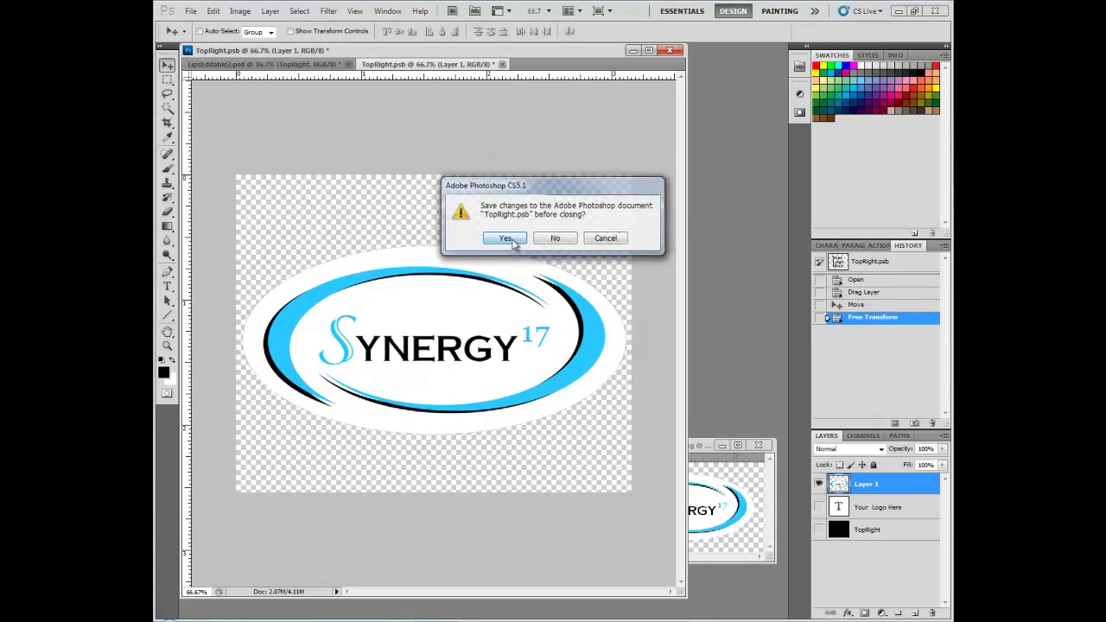
pyautogui.click(514, 241)
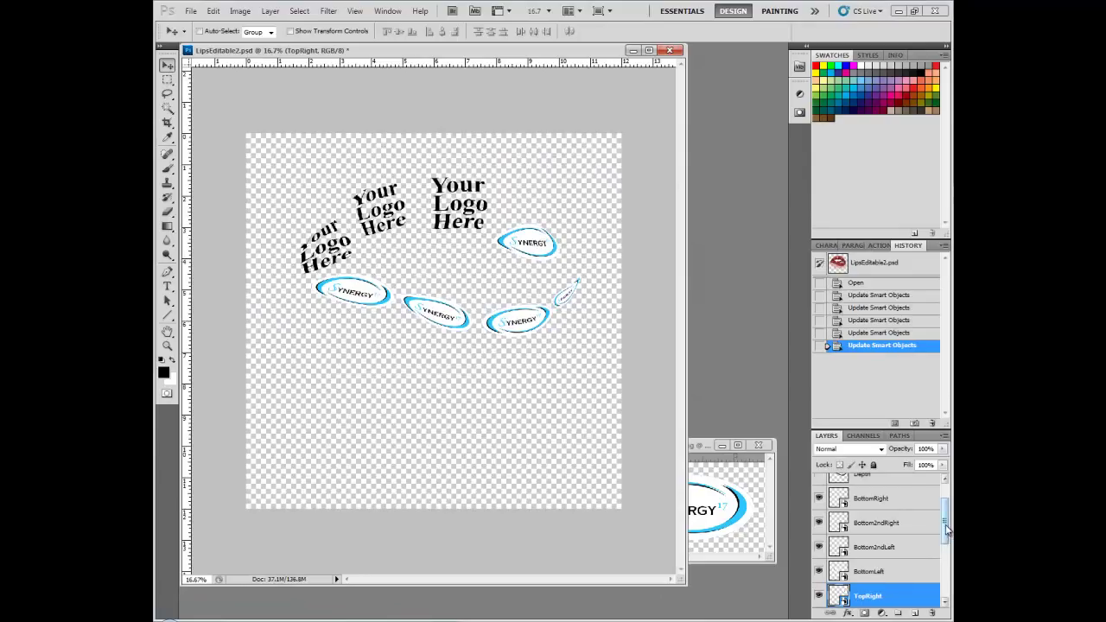
# Open the TopMiddle smart object and copy the Synergy17 logo into it
pyautogui.scroll(-1, 950, 551)
pyautogui.scroll(-2, 884, 547)
pyautogui.doubleClick(838, 545)
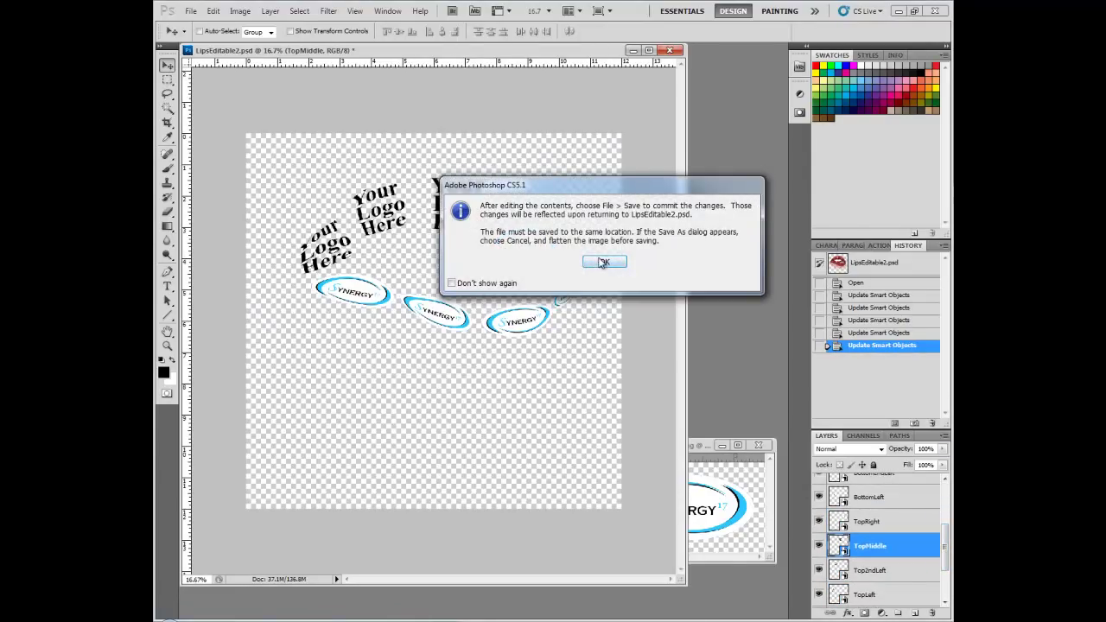
pyautogui.press('Return')
pyautogui.click(708, 441)
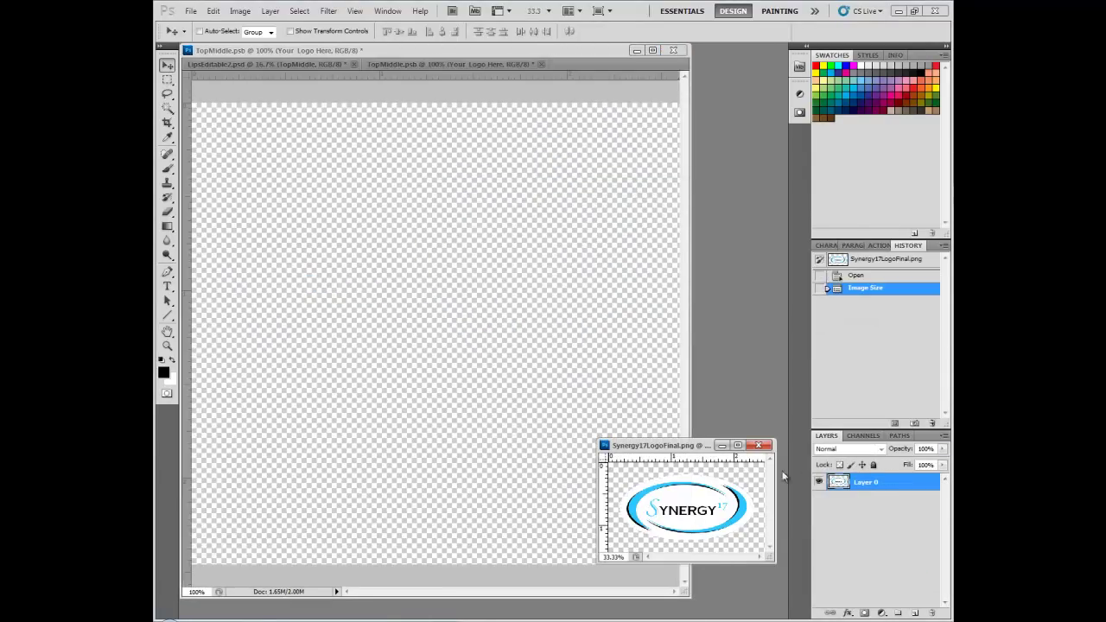
pyautogui.moveTo(682, 510)
pyautogui.mouseDown()
pyautogui.moveTo(447, 339)
pyautogui.moveTo(427, 363)
pyautogui.mouseUp()
# Scale the TopMiddle logo to about 118%, shift it left, then save and close
pyautogui.click(211, 12)
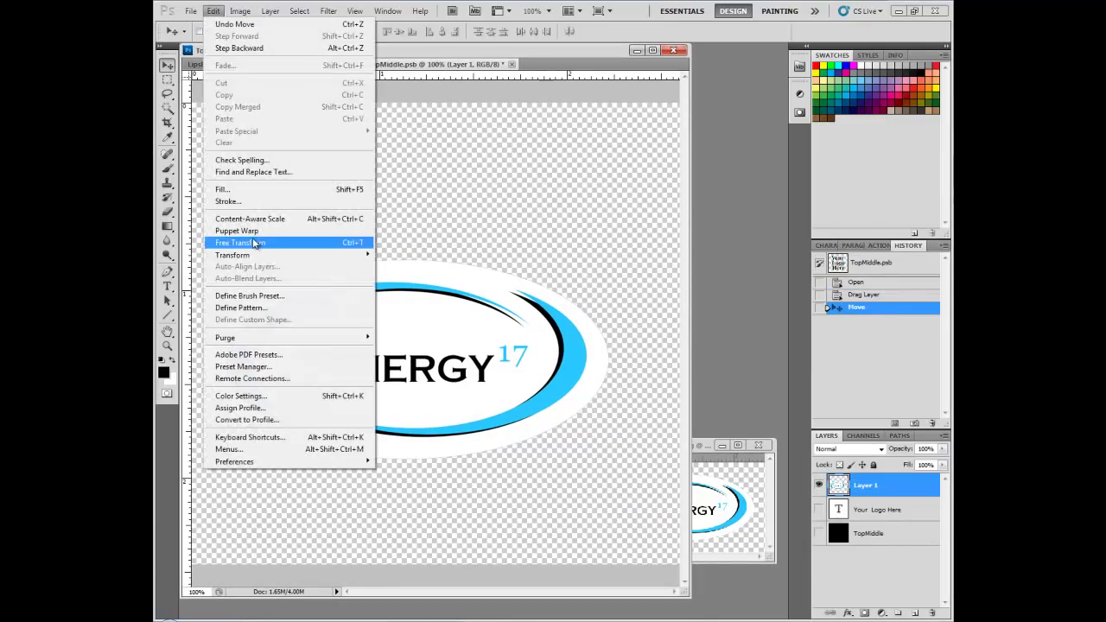
pyautogui.click(428, 273)
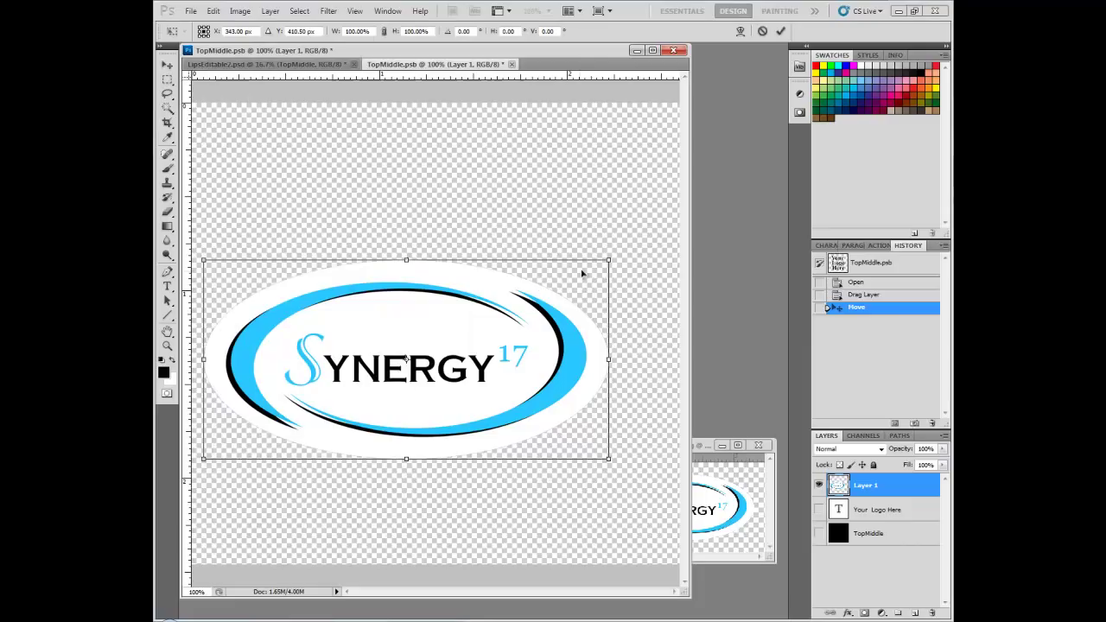
pyautogui.moveTo(607, 260); pyautogui.dragTo(650, 228)
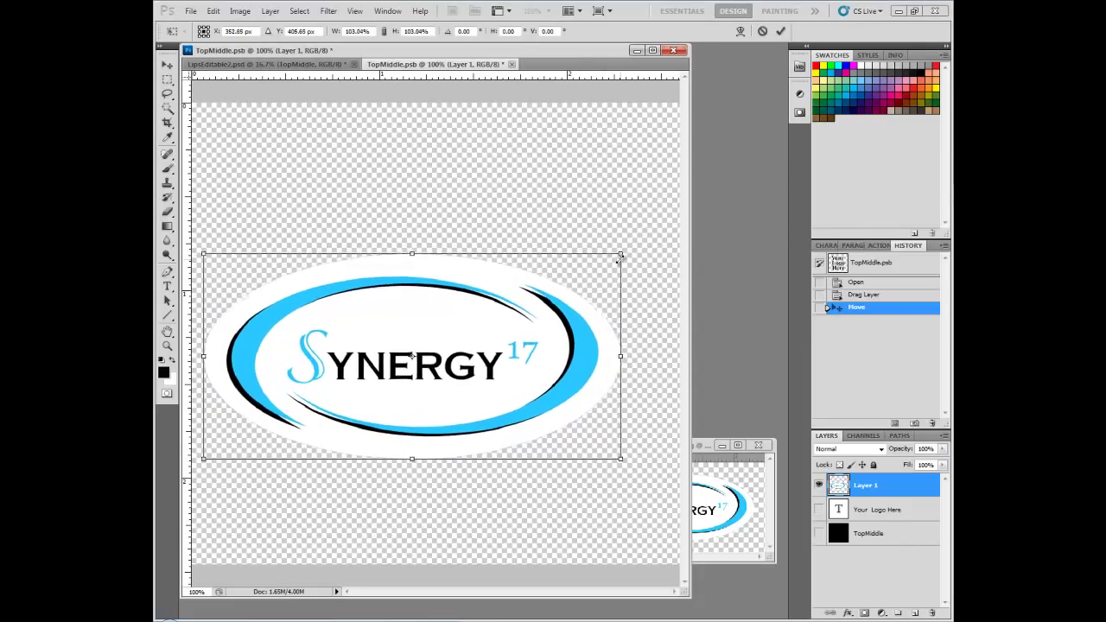
pyautogui.moveTo(649, 228); pyautogui.dragTo(663, 222)
pyautogui.moveTo(617, 286); pyautogui.dragTo(607, 285)
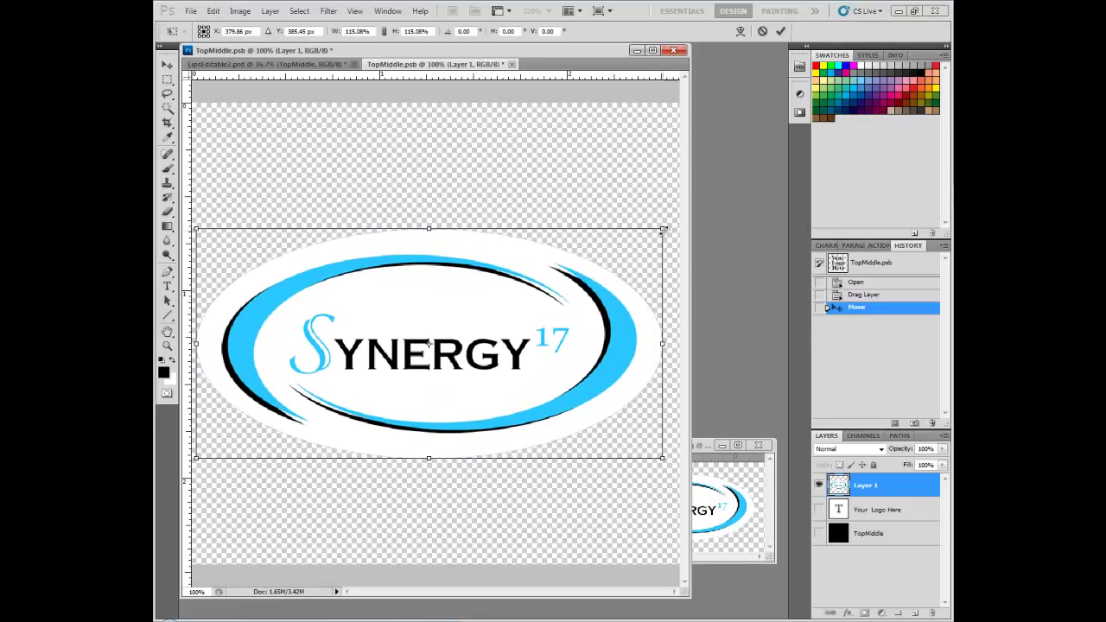
pyautogui.moveTo(663, 230); pyautogui.dragTo(673, 220)
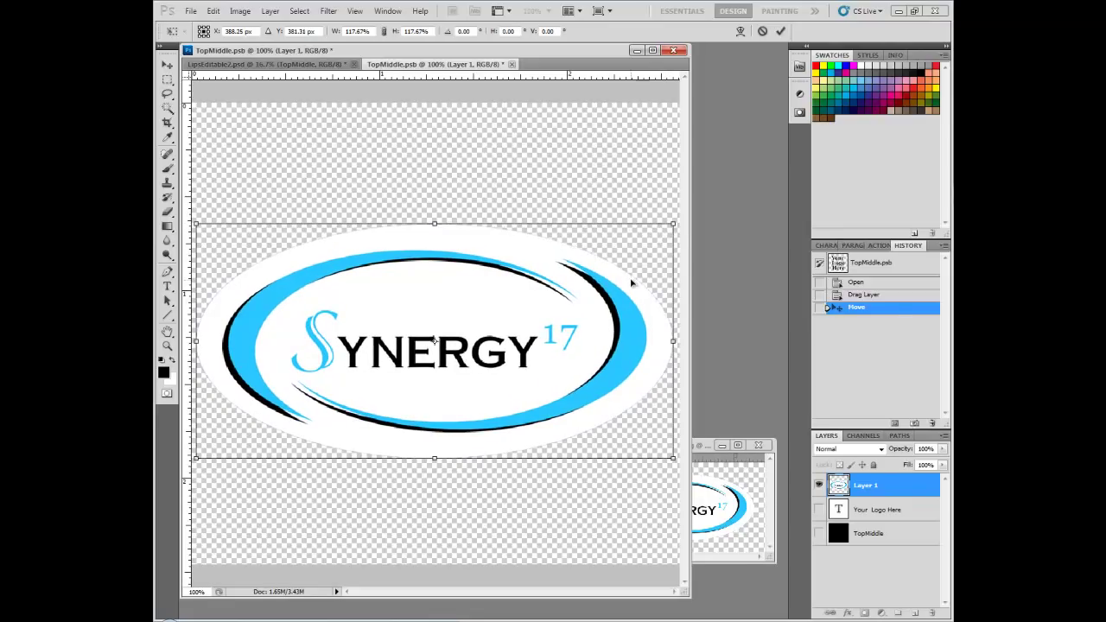
pyautogui.press('Return')
pyautogui.click(511, 64)
pyautogui.click(505, 239)
pyautogui.scroll(-2, 881, 535)
pyautogui.scroll(-2, 881, 536)
# Replace Top2ndLeft's placeholder text with the Synergy17 logo, then save and close it
pyautogui.doubleClick(838, 537)
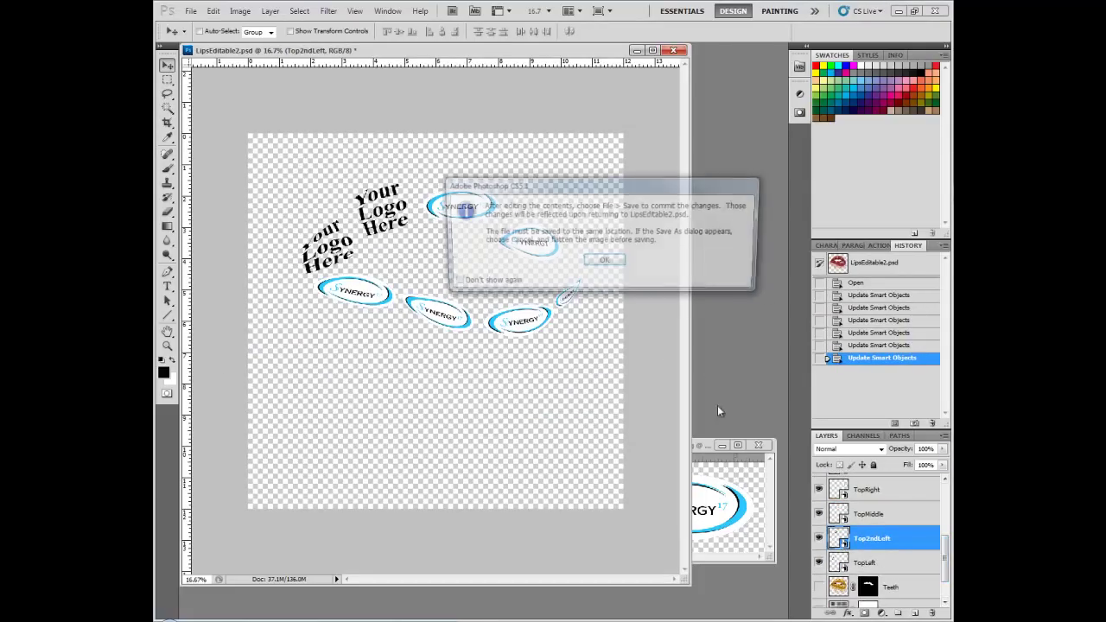
pyautogui.click(613, 268)
pyautogui.click(819, 489)
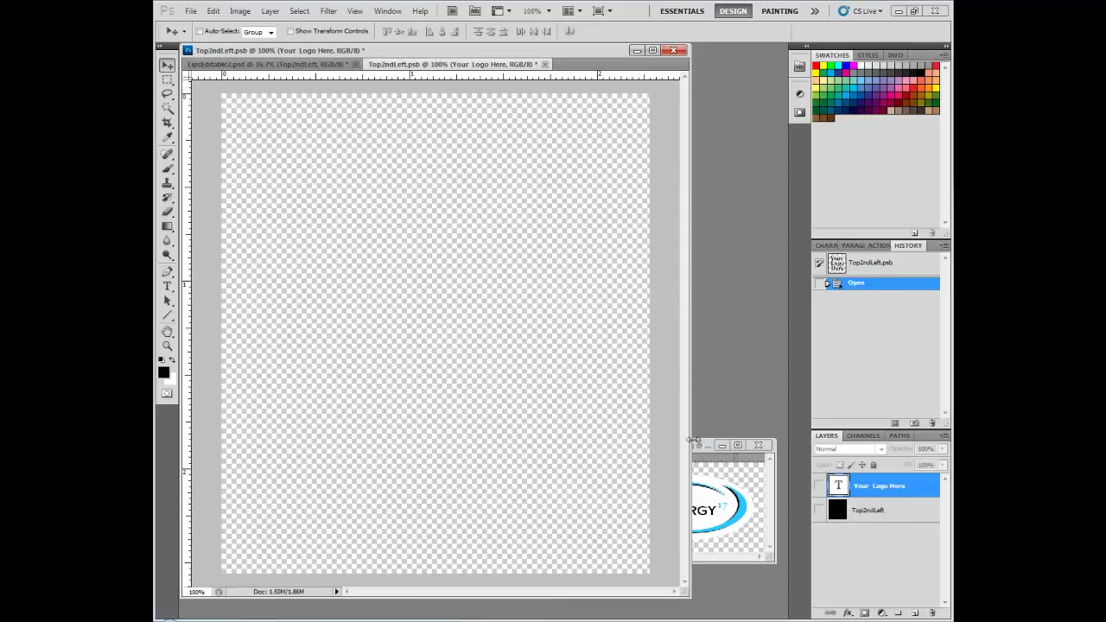
pyautogui.click(717, 445)
pyautogui.moveTo(682, 514)
pyautogui.mouseDown()
pyautogui.moveTo(415, 338)
pyautogui.moveTo(453, 327)
pyautogui.mouseUp()
pyautogui.click(514, 64)
pyautogui.click(497, 241)
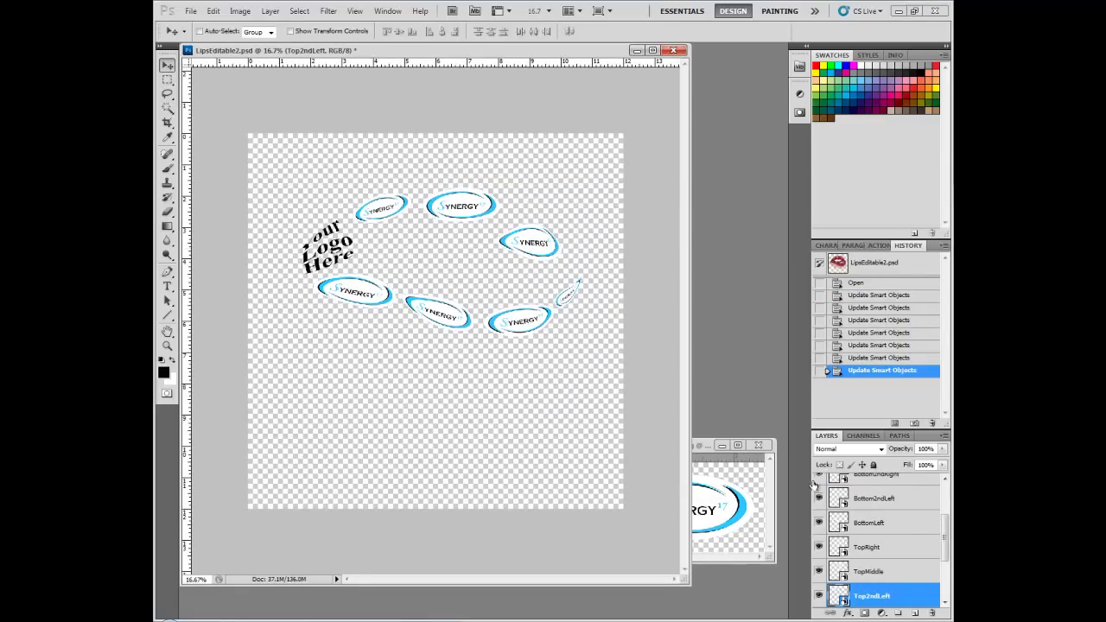
pyautogui.scroll(-3, 923, 558)
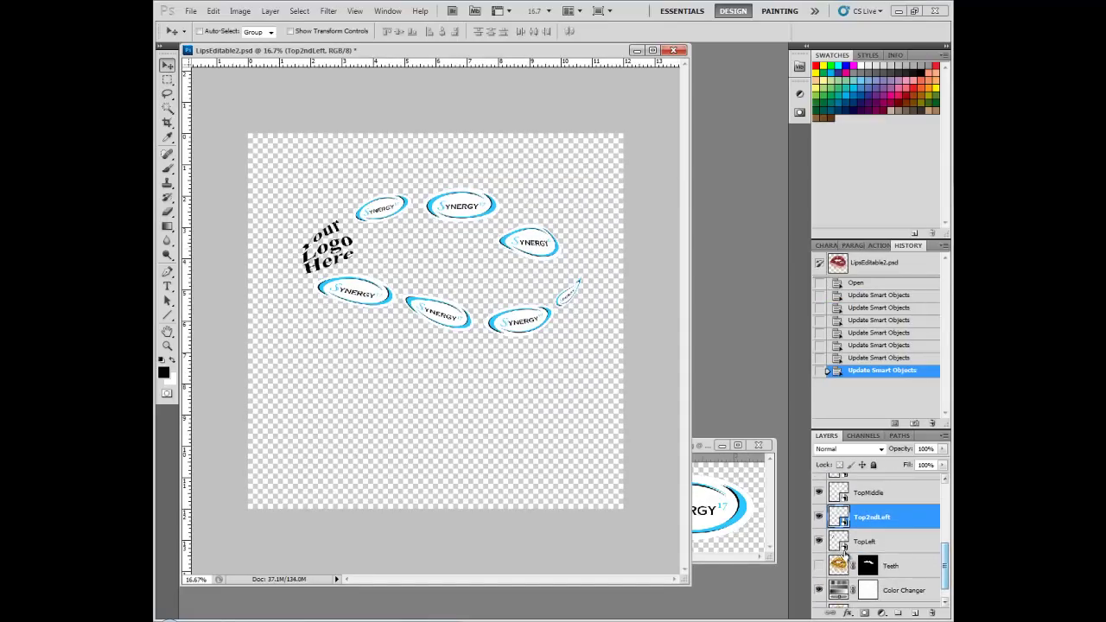
# Open the TopLeft smart object, hide its placeholder text, and copy in the logo
pyautogui.doubleClick(839, 542)
pyautogui.click(593, 270)
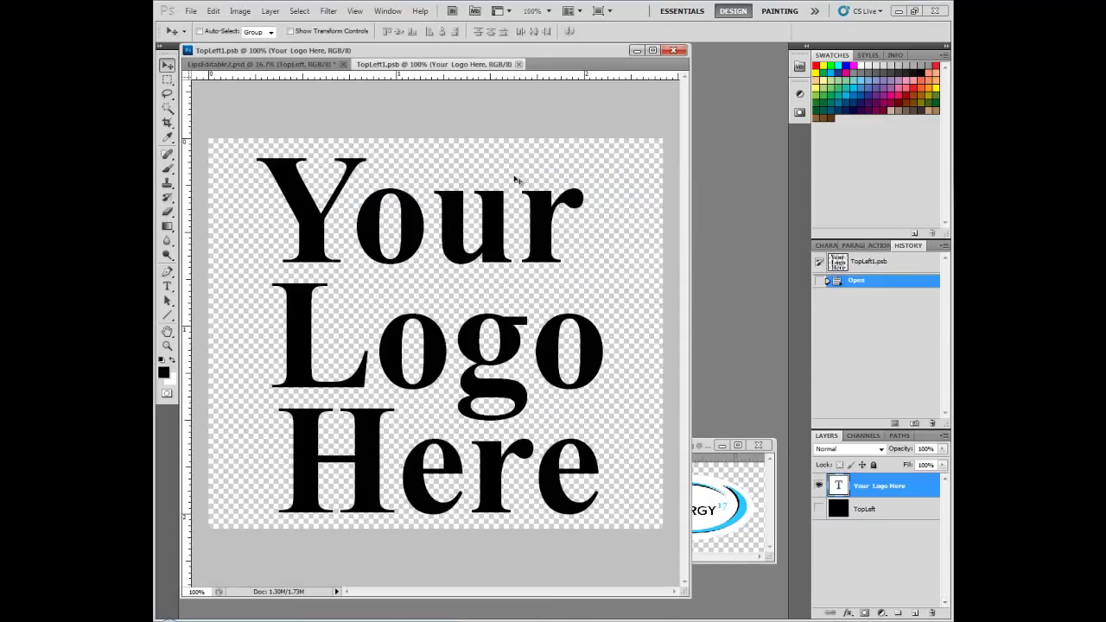
pyautogui.click(818, 486)
pyautogui.click(772, 485)
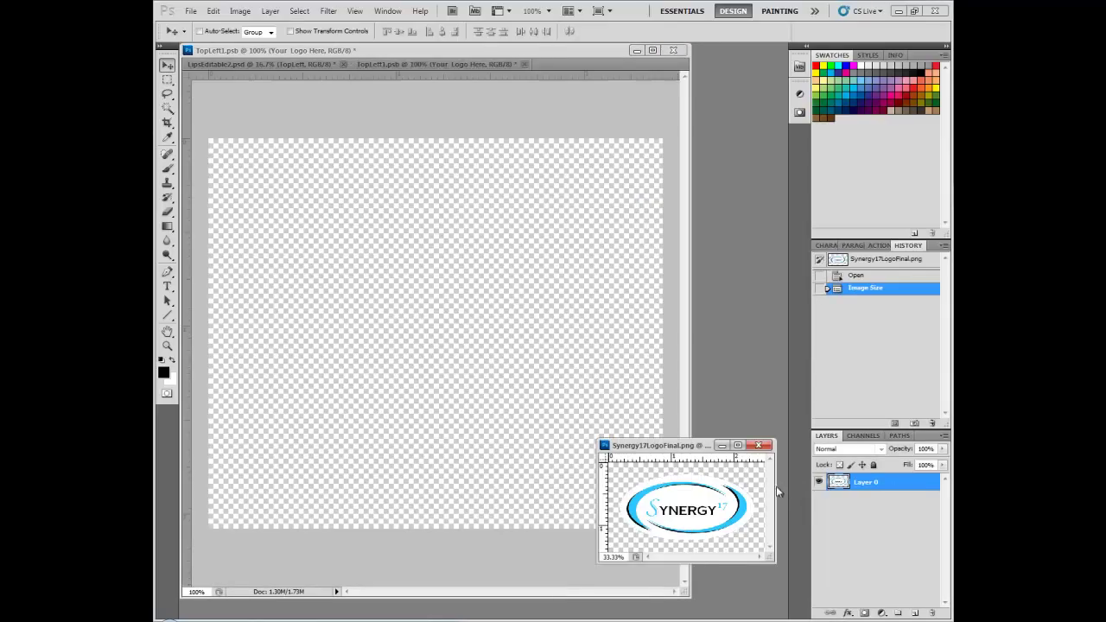
pyautogui.moveTo(809, 473)
pyautogui.mouseDown()
pyautogui.moveTo(449, 324)
pyautogui.moveTo(447, 332)
pyautogui.mouseUp()
# Scale the TopLeft logo to about 110%, then save and close TopLeft
pyautogui.click(213, 11)
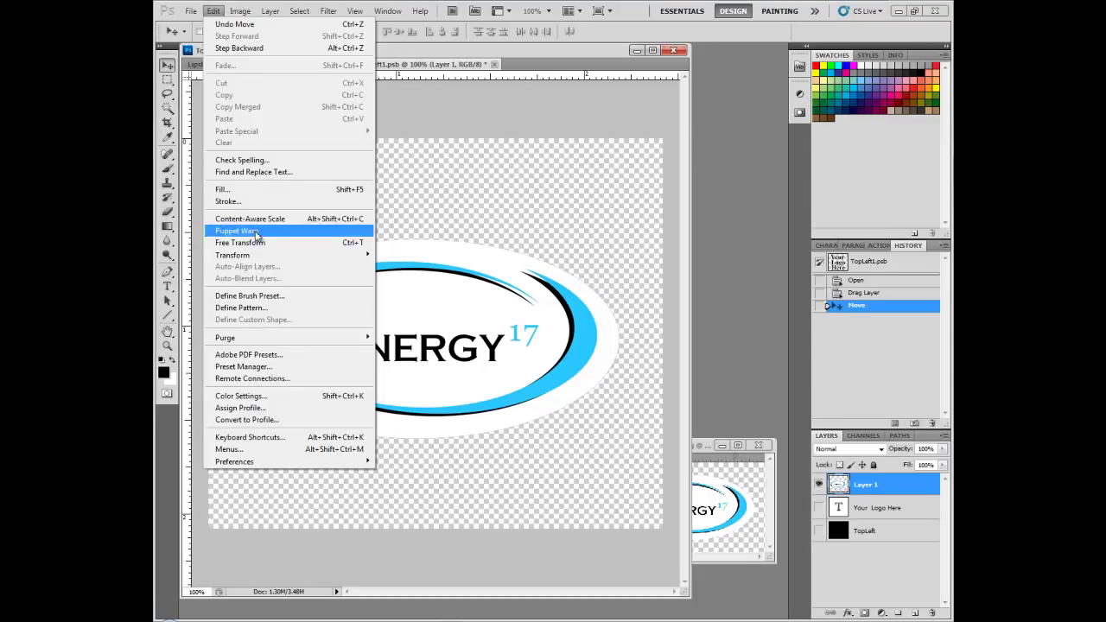
pyautogui.moveTo(232, 255)
pyautogui.click(393, 267)
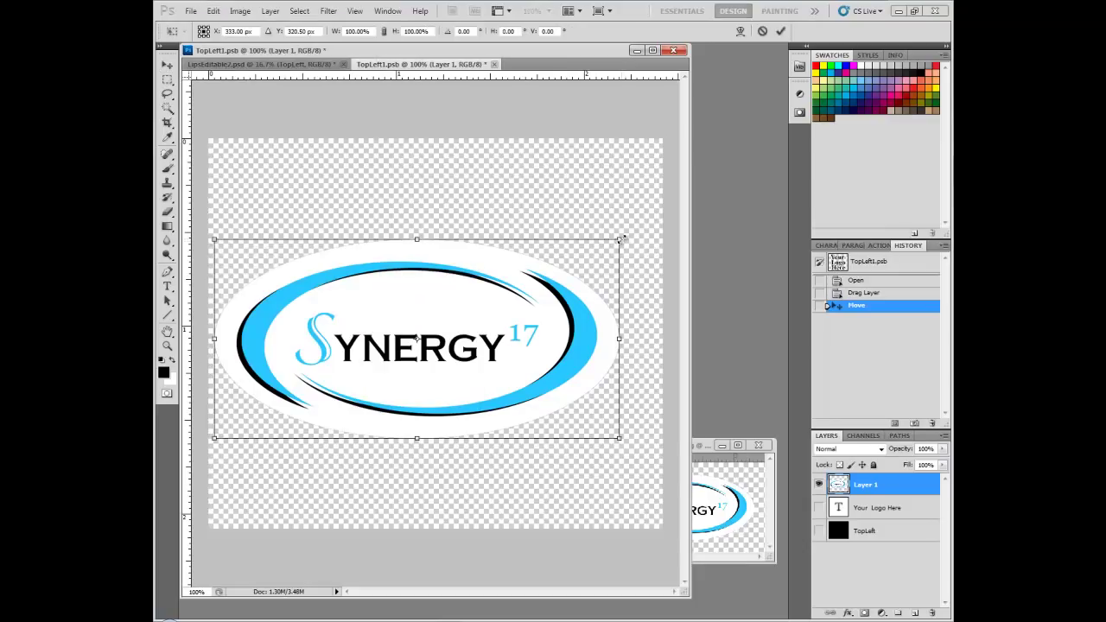
pyautogui.moveTo(623, 239); pyautogui.dragTo(656, 209)
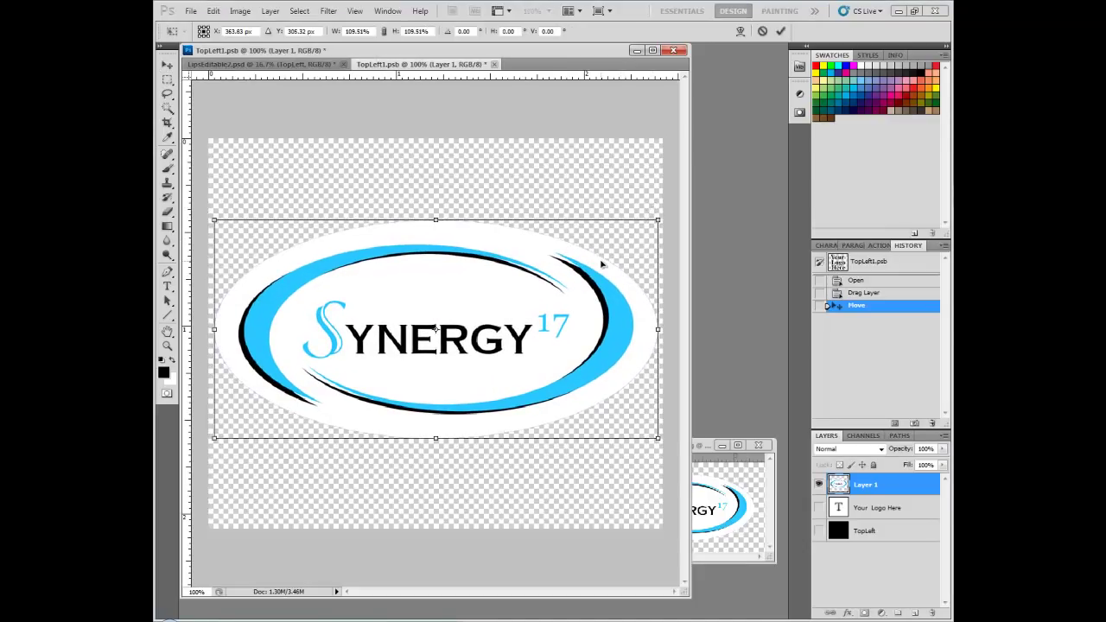
pyautogui.press('Return')
pyautogui.click(498, 66)
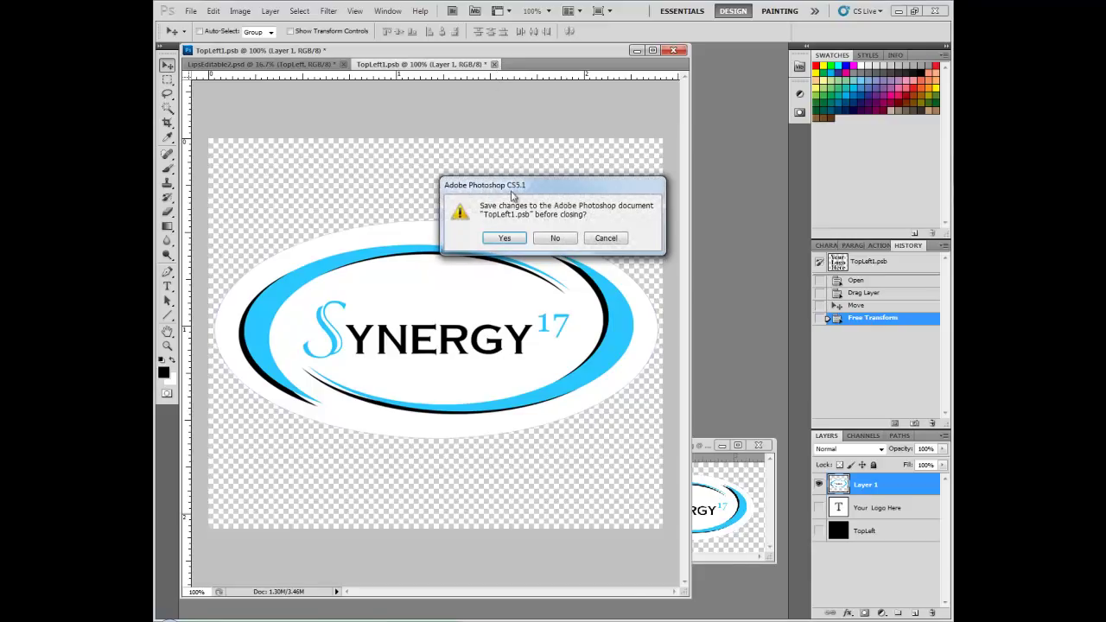
pyautogui.click(498, 240)
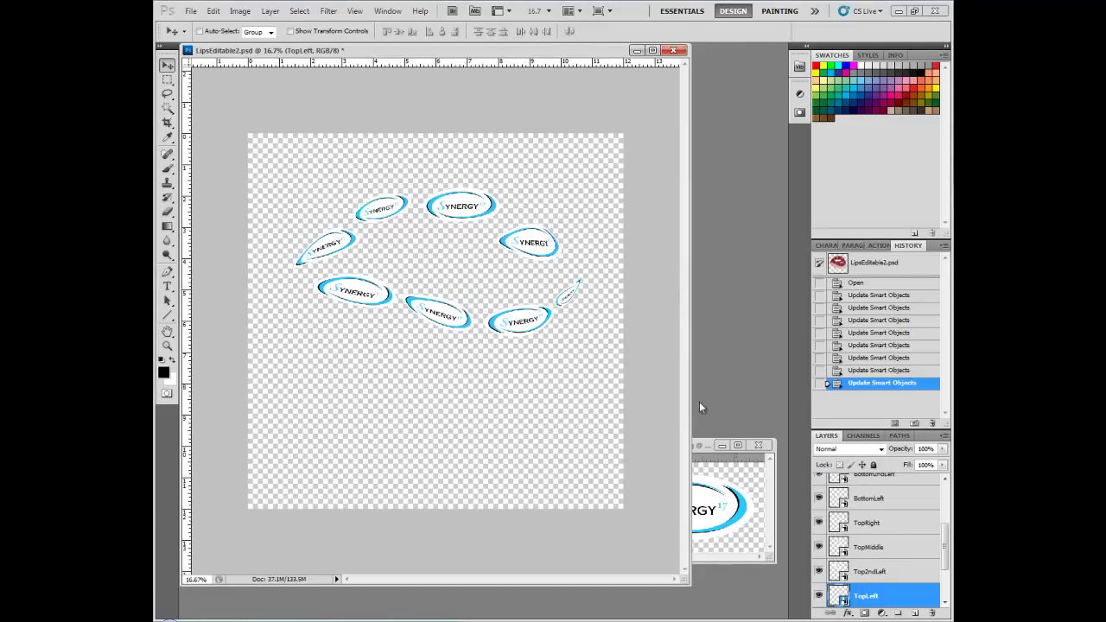
# Close Synergy17LogoFinal.png without saving changes
pyautogui.click(759, 445)
pyautogui.click(556, 244)
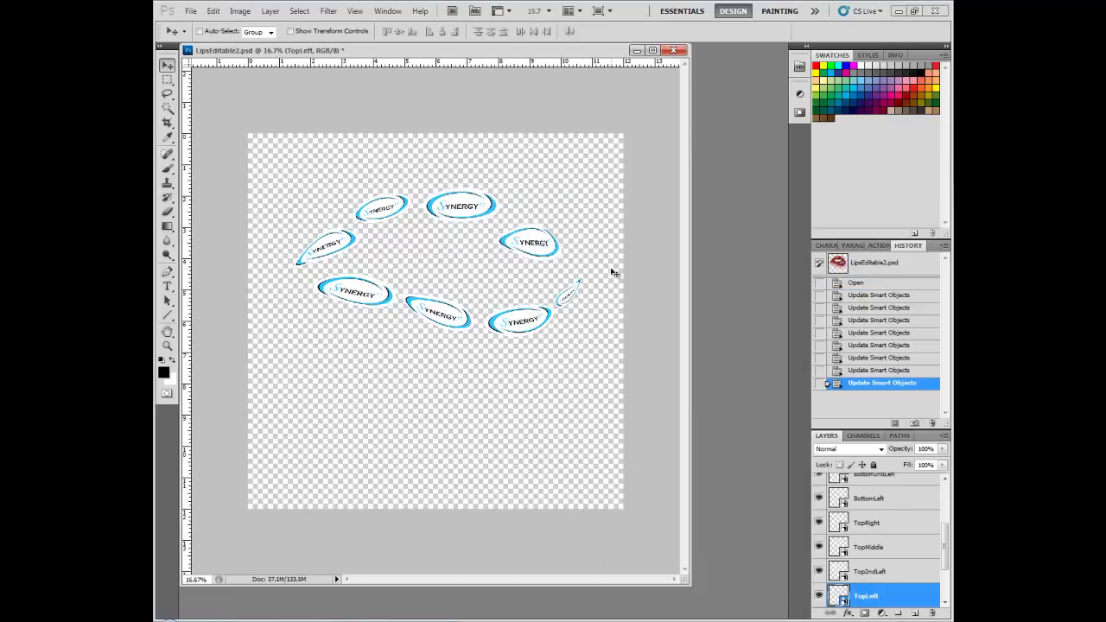
pyautogui.scroll(-3, 946, 552)
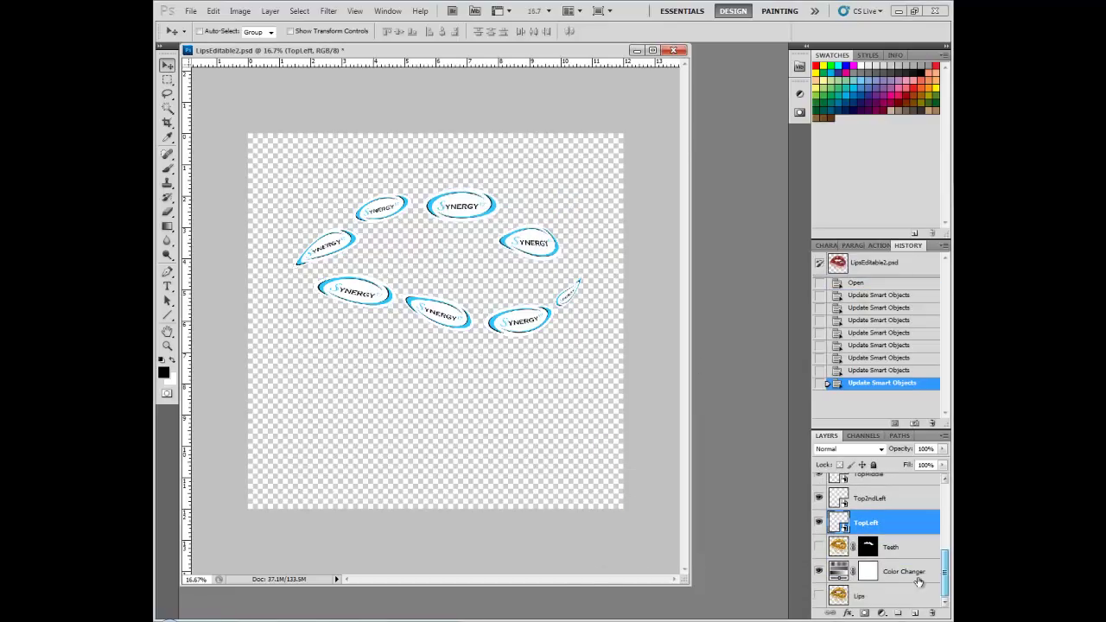
# Turn on the Lips, Teeth and Depth layers to preview the full design
pyautogui.click(819, 596)
pyautogui.click(818, 547)
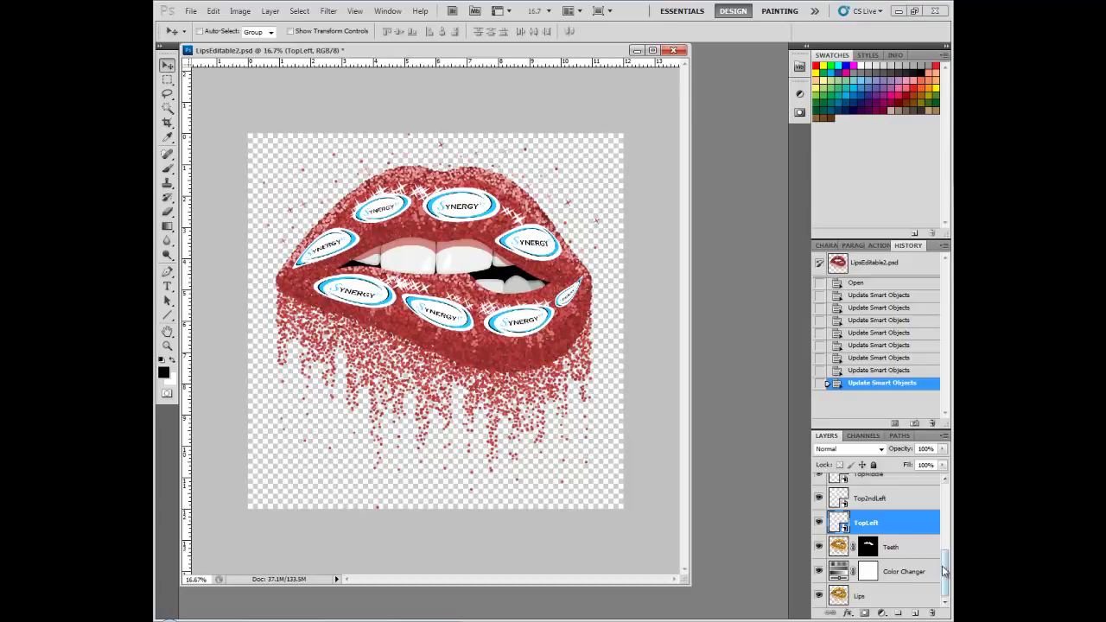
pyautogui.moveTo(946, 573); pyautogui.dragTo(946, 499)
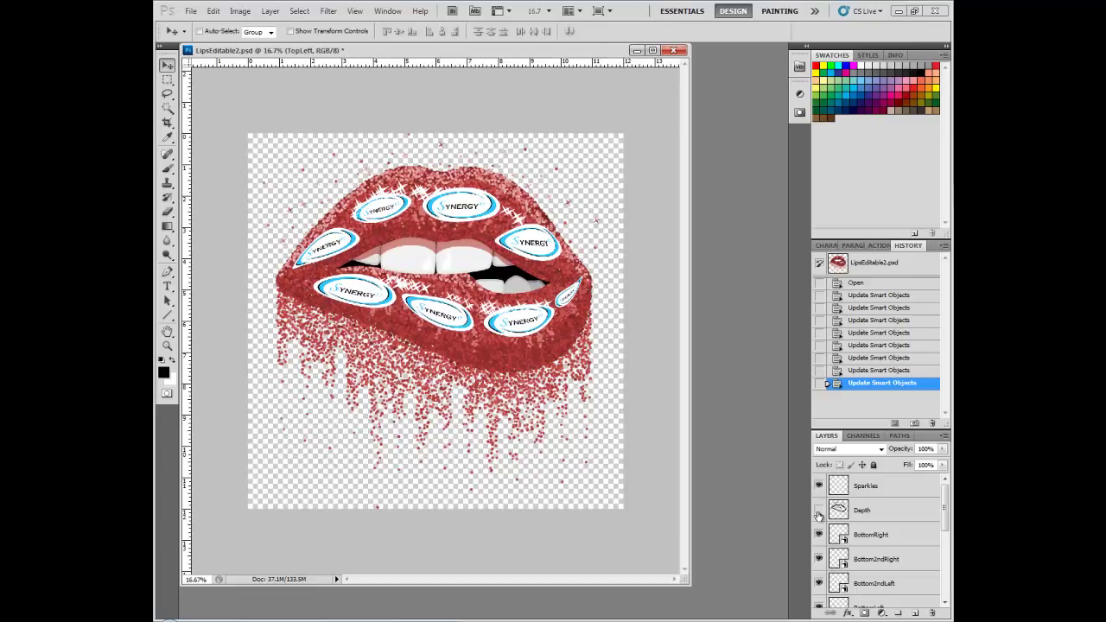
pyautogui.click(819, 512)
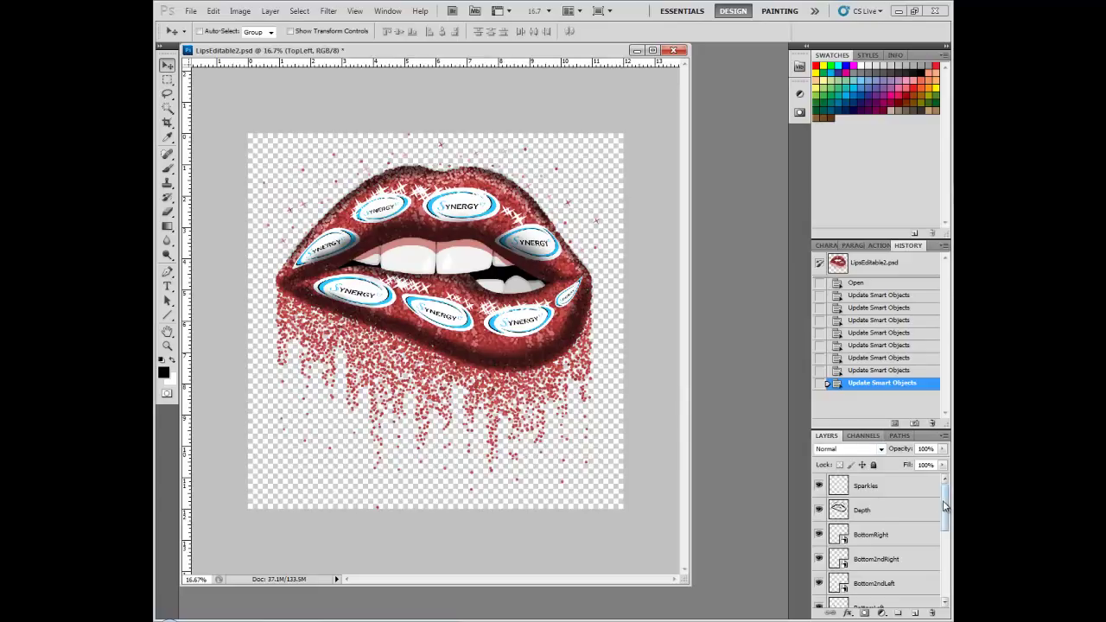
pyautogui.moveTo(945, 506)
pyautogui.mouseDown()
pyautogui.moveTo(940, 549)
pyautogui.moveTo(941, 492)
pyautogui.mouseUp()
# Hide the Depth, Sparkles, Teeth and Lips layers so only the logos remain
pyautogui.click(818, 509)
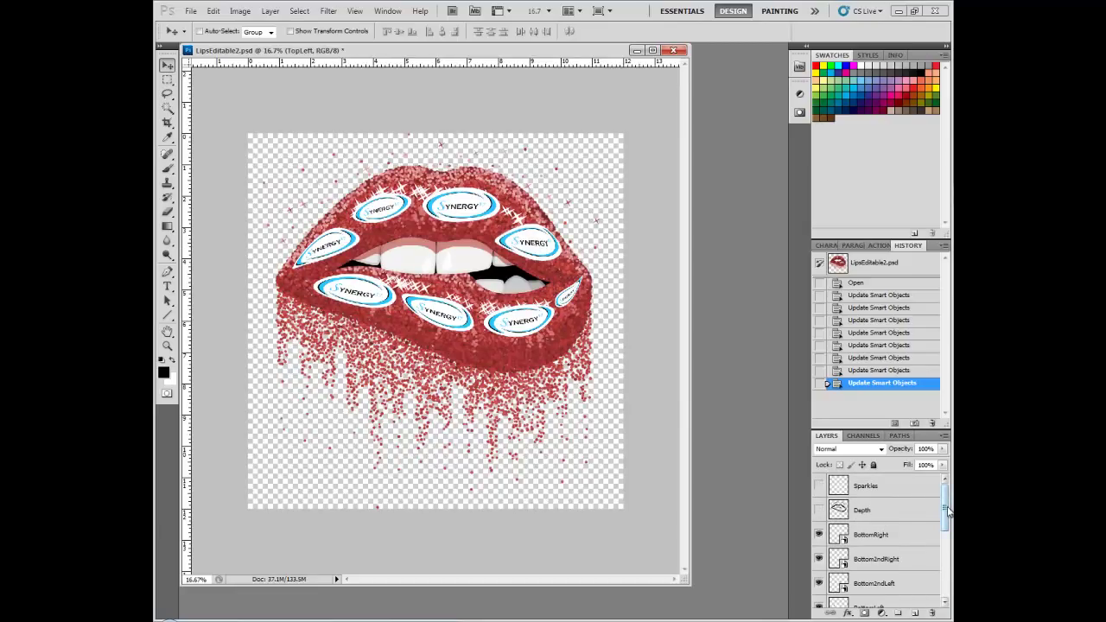
pyautogui.moveTo(948, 512)
pyautogui.mouseDown()
pyautogui.moveTo(935, 575)
pyautogui.moveTo(946, 528)
pyautogui.moveTo(931, 553)
pyautogui.mouseUp()
pyautogui.click(818, 547)
pyautogui.click(818, 595)
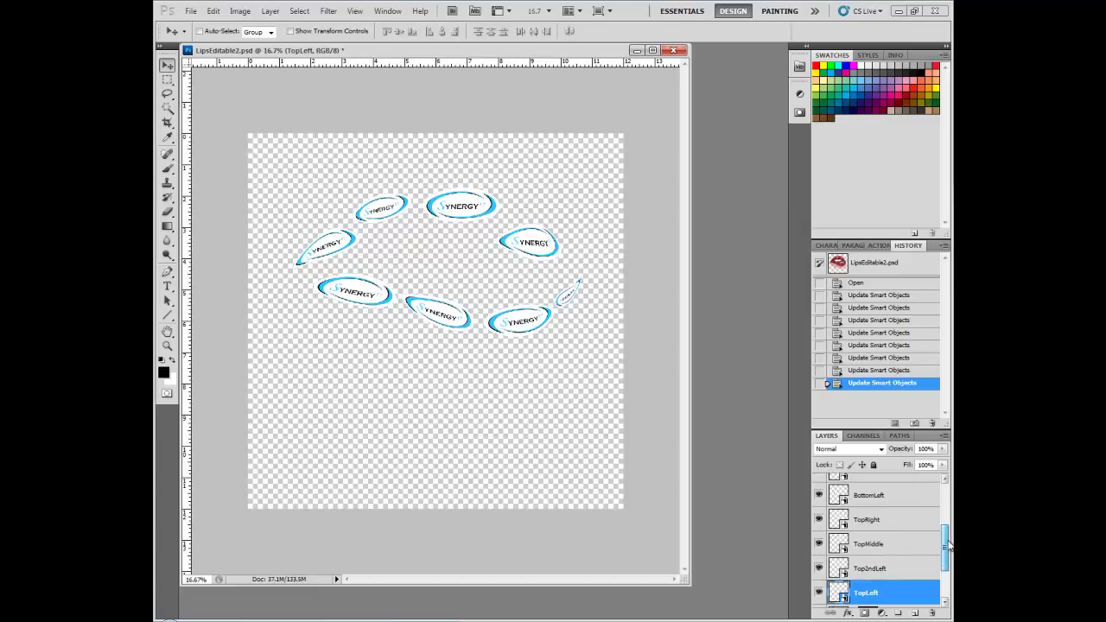
# Select all the individual logo layers and stamp the visible logos into a new merged layer
pyautogui.moveTo(946, 568); pyautogui.dragTo(946, 576)
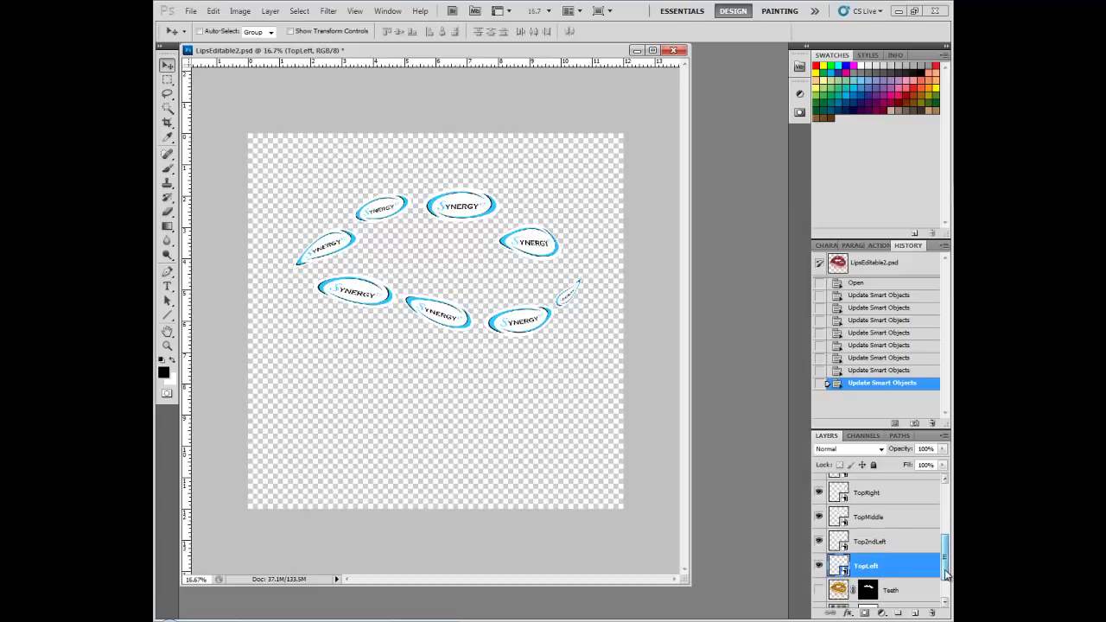
pyautogui.scroll(3, 916, 544)
pyautogui.scroll(3, 898, 531)
pyautogui.keyDown('shift'); pyautogui.click(883, 522); pyautogui.keyUp('shift')
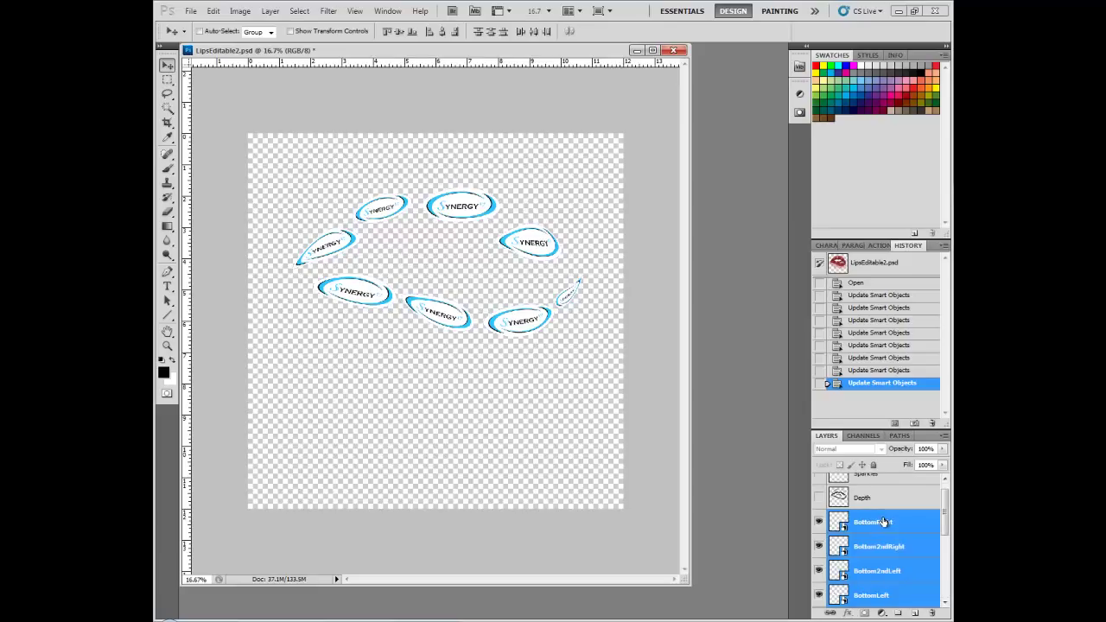
pyautogui.hotkey('ctrl', 'alt', 'shift', 'e')
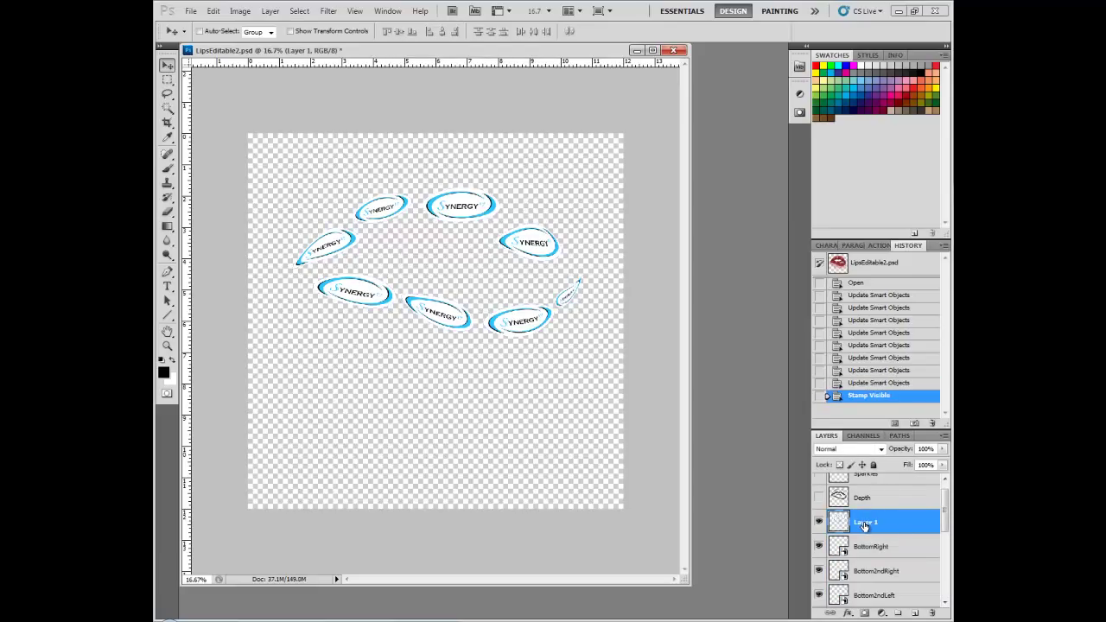
# Hide the original logo layers, keep the merged layer visible and rename it S17 Logo
pyautogui.moveTo(818, 546); pyautogui.dragTo(819, 596)
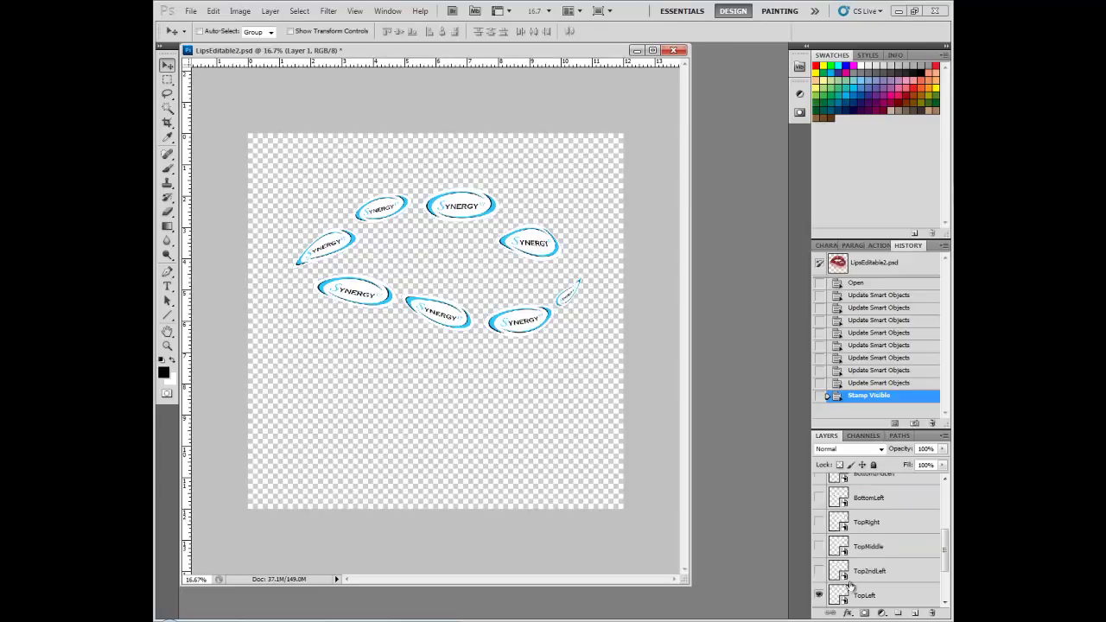
pyautogui.moveTo(946, 553); pyautogui.dragTo(946, 509)
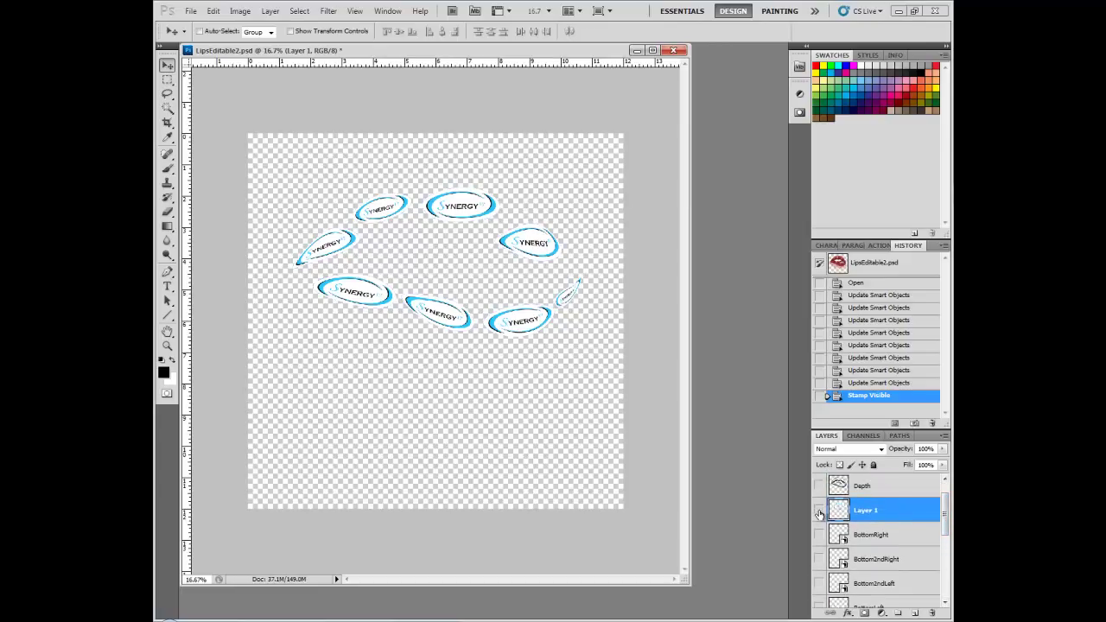
pyautogui.click(819, 511)
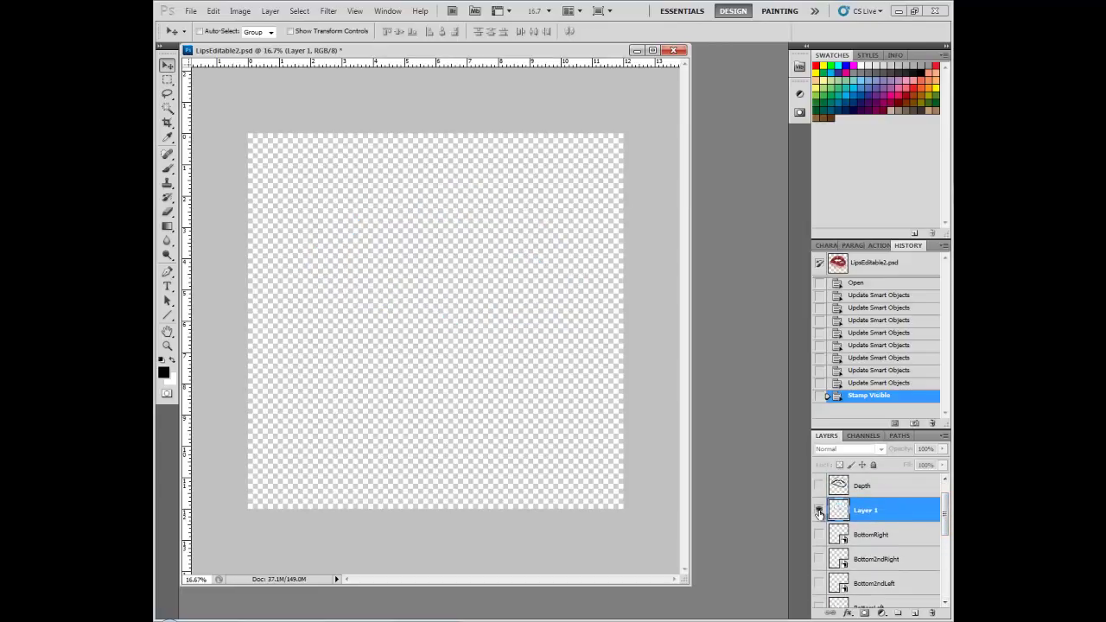
pyautogui.doubleClick(868, 511)
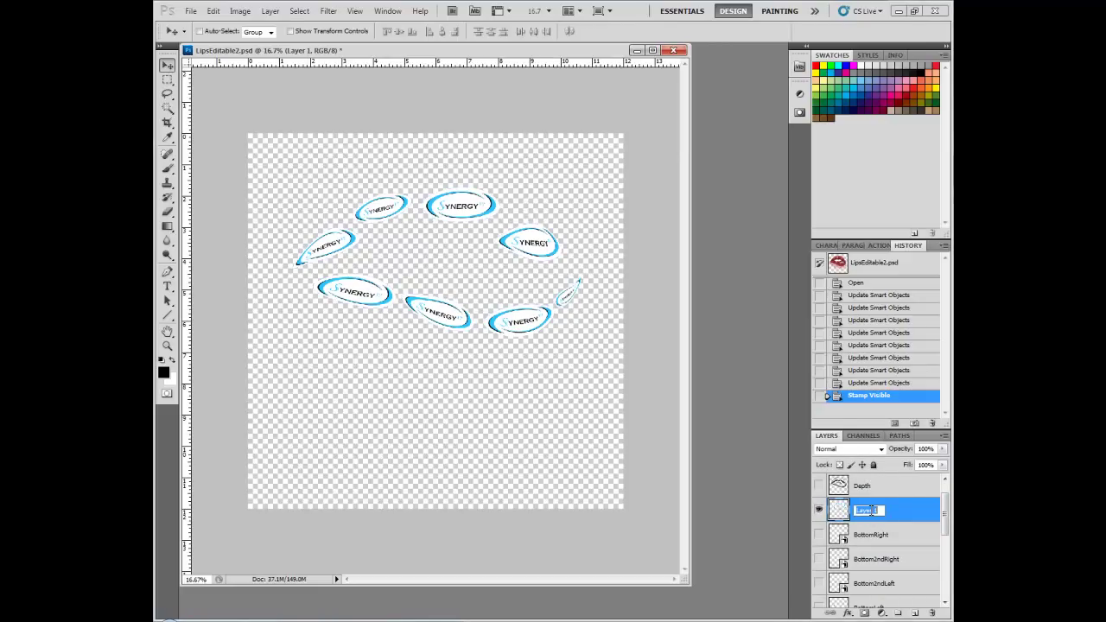
pyautogui.write('ShLo')
pyautogui.write('go')
# Confirm the S17 Logo name and lower the logo layer's opacity
pyautogui.click(870, 530)
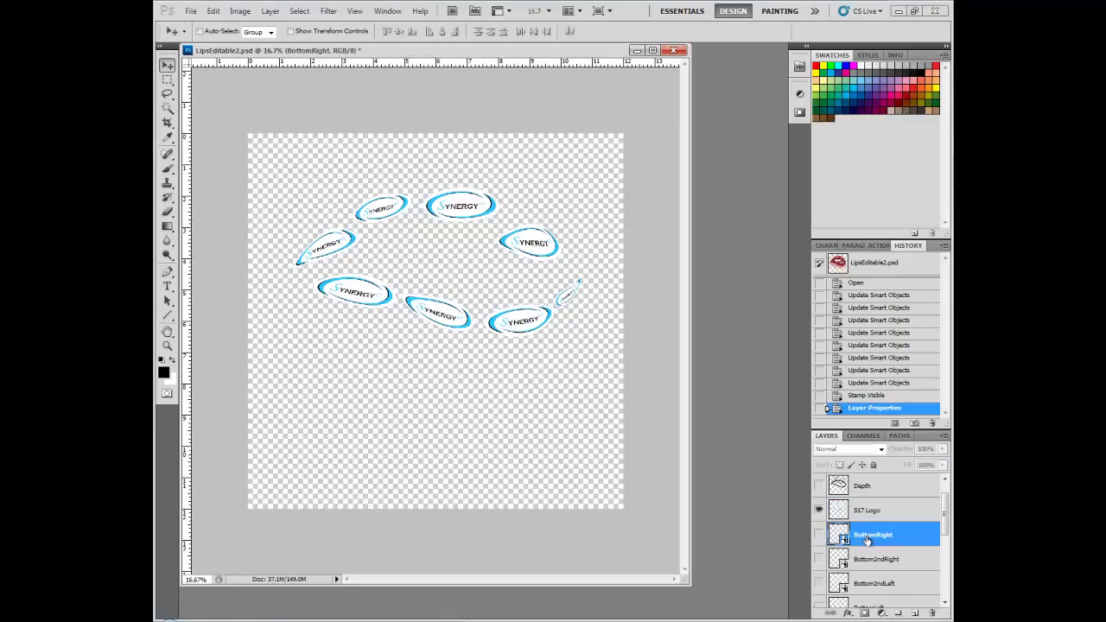
pyautogui.click(851, 505)
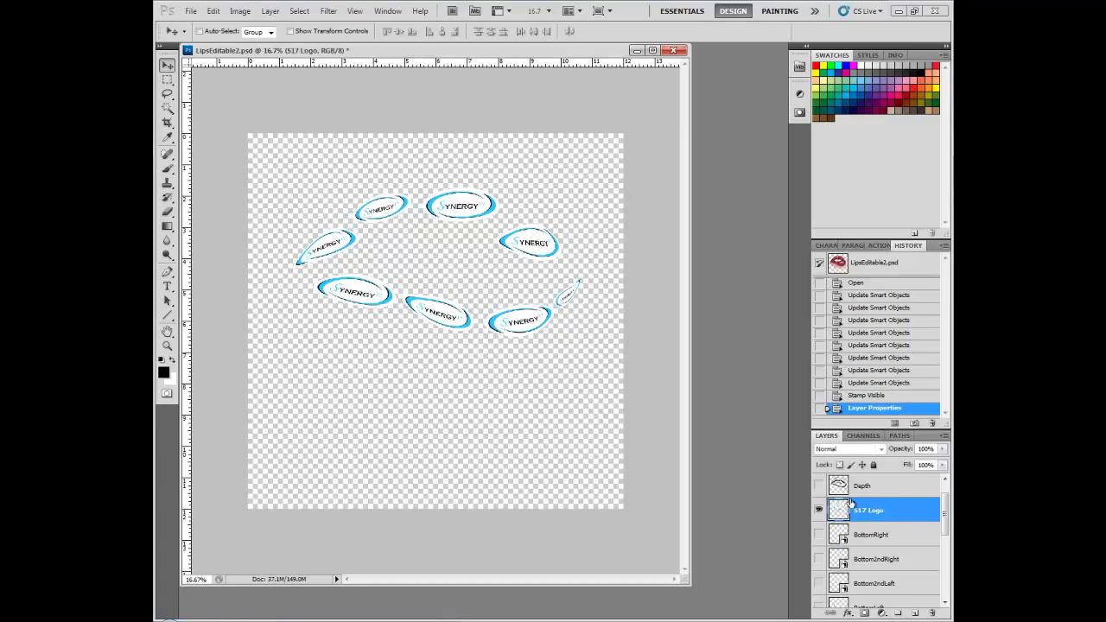
pyautogui.click(942, 448)
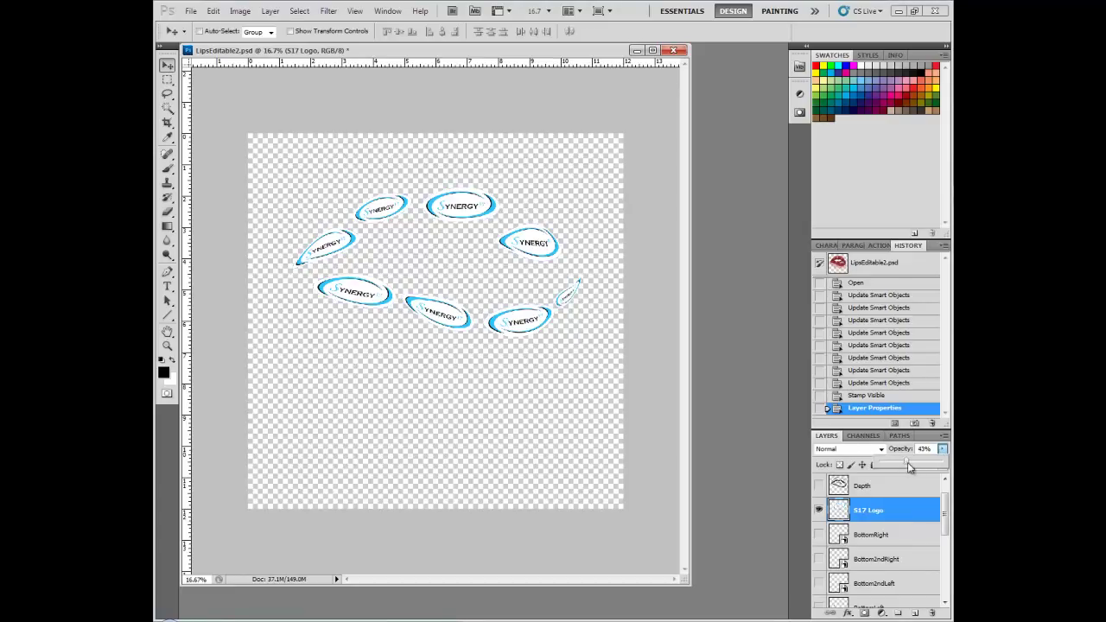
pyautogui.moveTo(943, 463)
pyautogui.mouseDown()
pyautogui.moveTo(893, 462)
pyautogui.moveTo(943, 465)
pyautogui.mouseUp()
pyautogui.moveTo(945, 517)
pyautogui.mouseDown()
pyautogui.moveTo(944, 575)
pyautogui.moveTo(942, 491)
pyautogui.mouseUp()
# Show the Lips, Teeth and Sparkles layers again, with the logo layer at 89% opacity
pyautogui.click(818, 595)
pyautogui.click(818, 547)
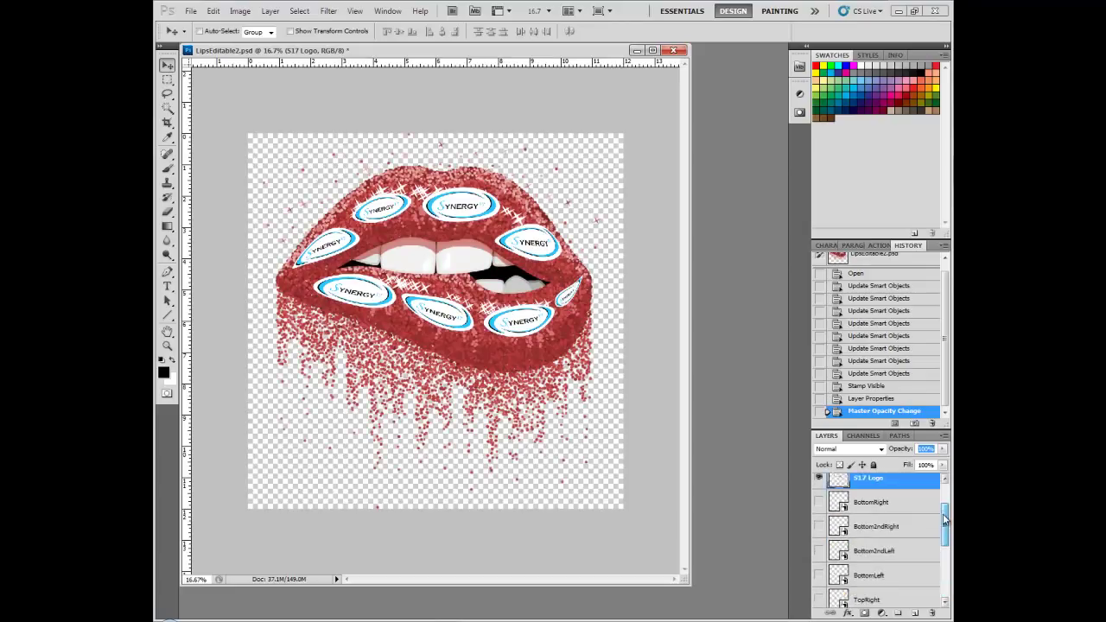
pyautogui.click(943, 448)
pyautogui.moveTo(943, 464); pyautogui.dragTo(935, 467)
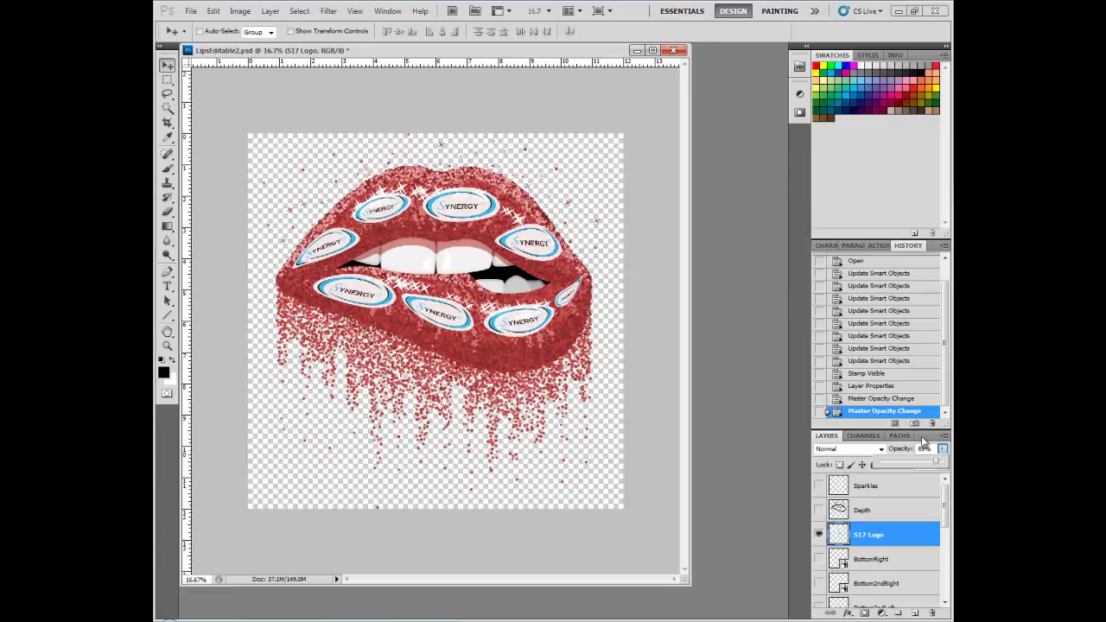
pyautogui.click(819, 486)
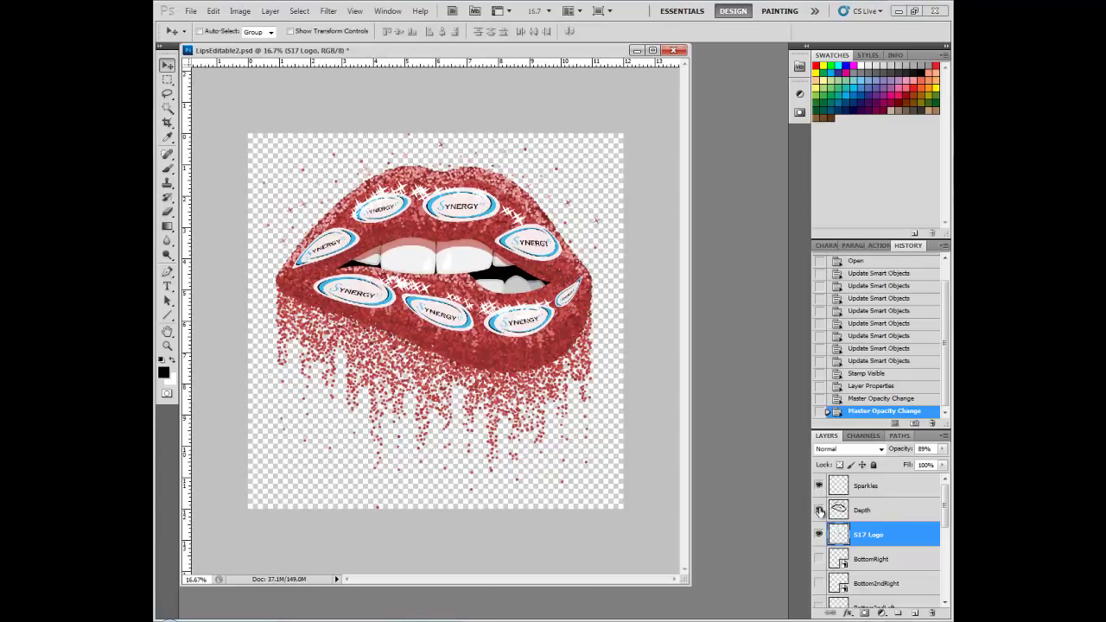
# Show the Depth layer and set Color Changer to Hue 187, Saturation 73, Lightness +6
pyautogui.click(819, 509)
pyautogui.moveTo(944, 510); pyautogui.dragTo(942, 585)
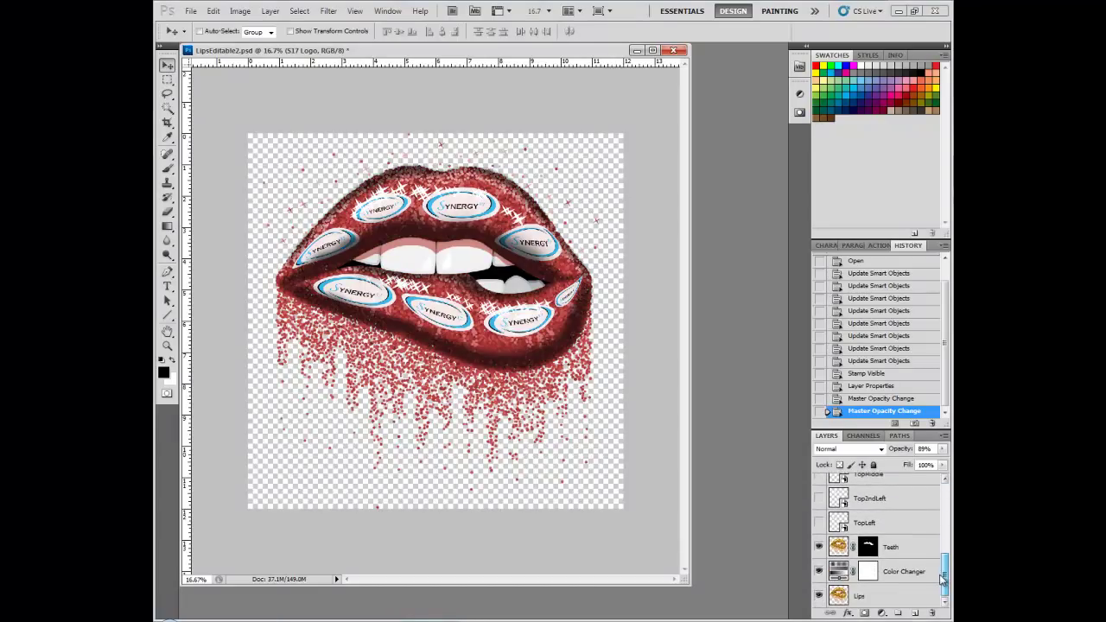
pyautogui.doubleClick(840, 571)
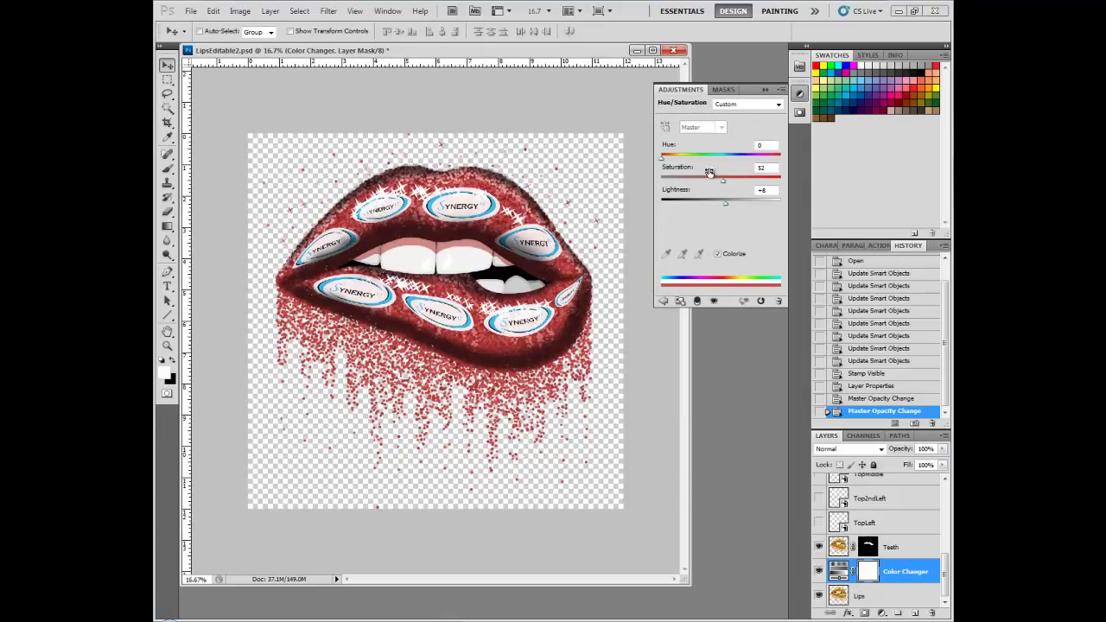
pyautogui.moveTo(664, 159); pyautogui.dragTo(720, 162)
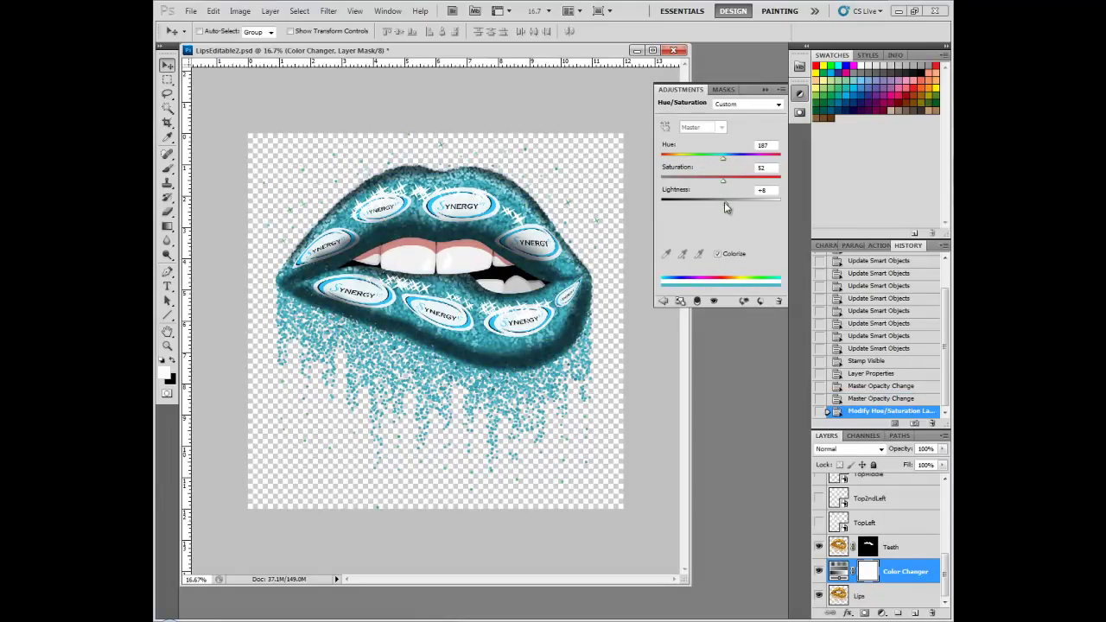
pyautogui.moveTo(724, 185); pyautogui.dragTo(755, 185)
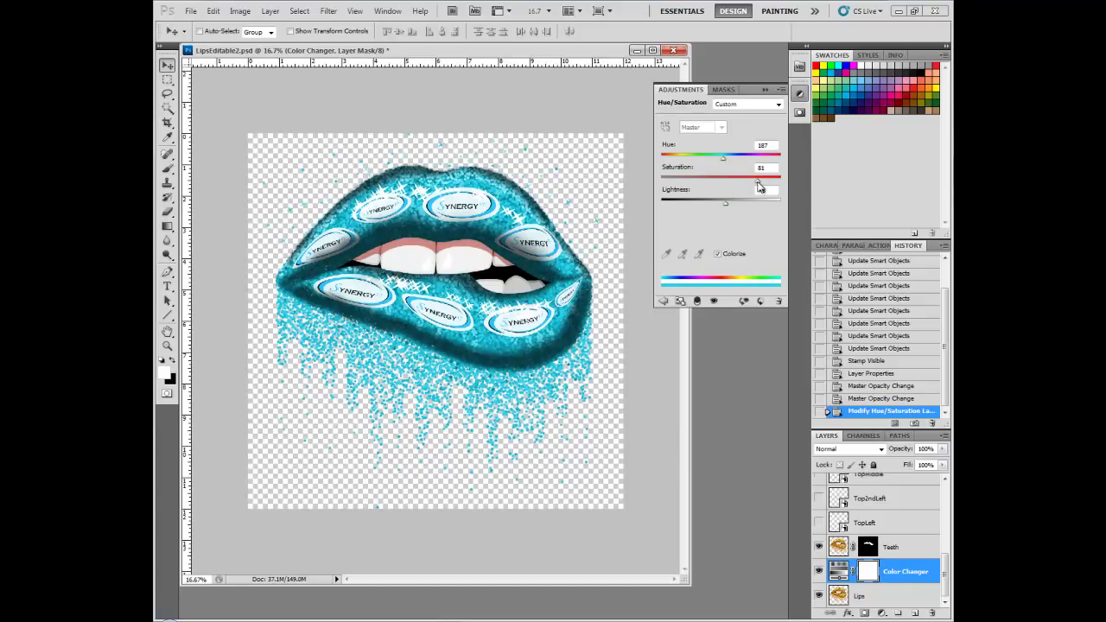
pyautogui.moveTo(759, 186); pyautogui.dragTo(739, 184)
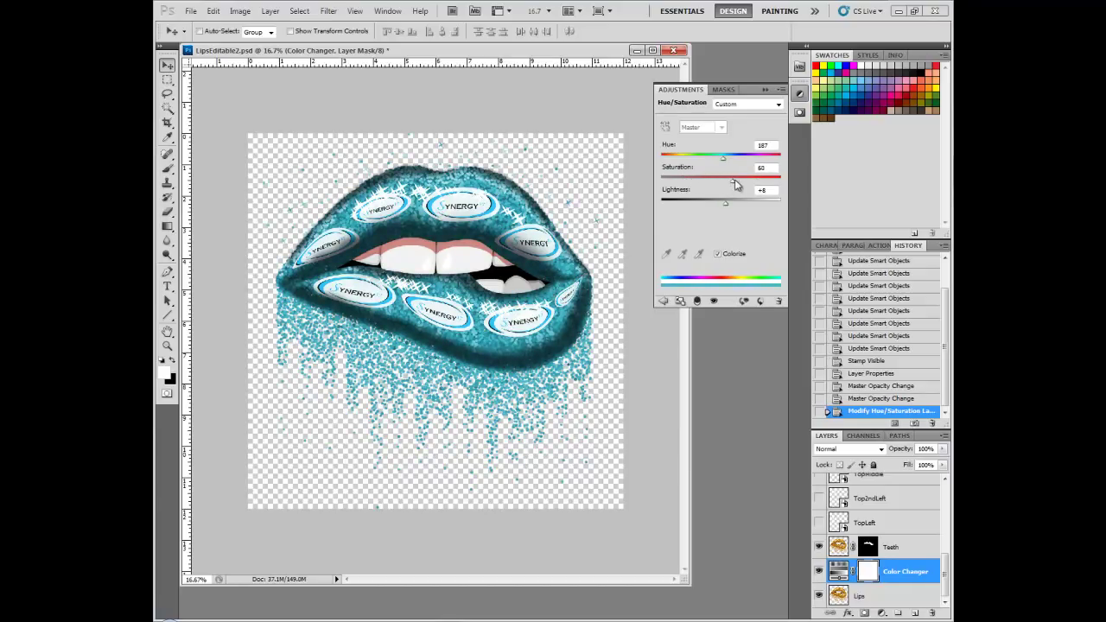
pyautogui.moveTo(726, 202)
pyautogui.mouseDown()
pyautogui.moveTo(740, 206)
pyautogui.moveTo(698, 206)
pyautogui.moveTo(727, 204)
pyautogui.moveTo(731, 184)
pyautogui.moveTo(748, 186)
pyautogui.moveTo(721, 207)
pyautogui.mouseUp()
# Commit the teal hue change and save a PNG copy named S17Lips.png
pyautogui.click(763, 90)
pyautogui.click(213, 11)
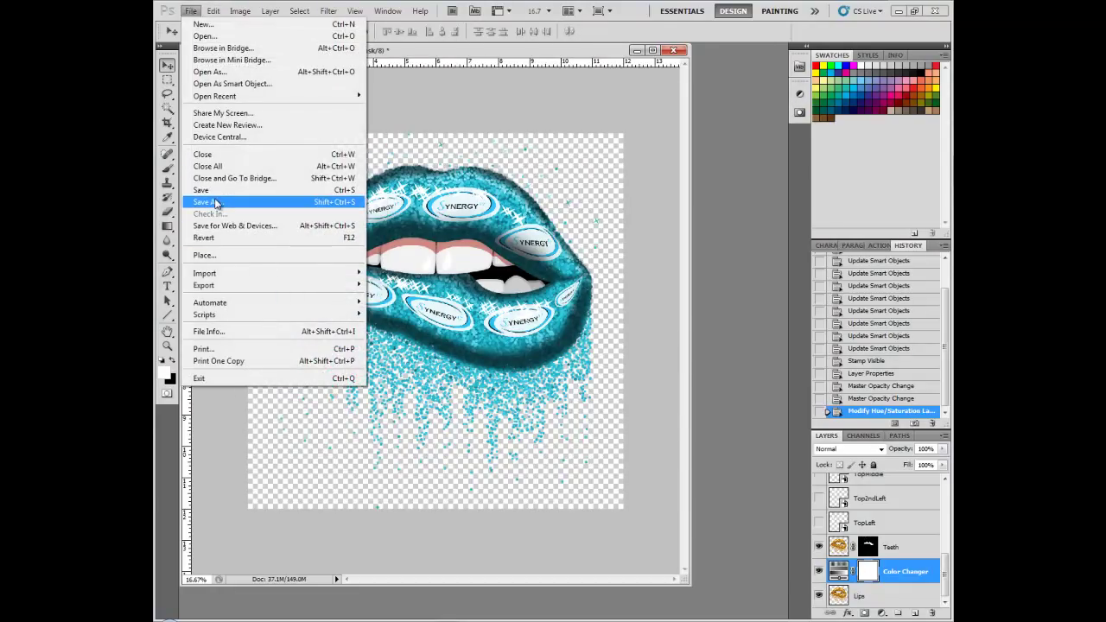
pyautogui.click(216, 202)
pyautogui.click(553, 470)
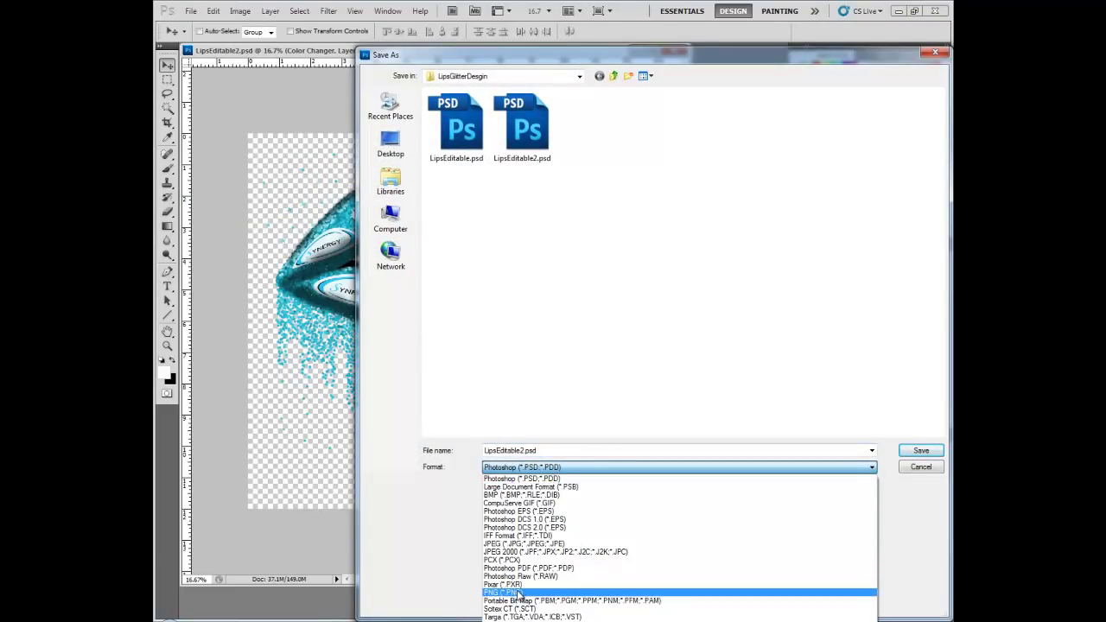
pyautogui.click(518, 593)
pyautogui.doubleClick(530, 451)
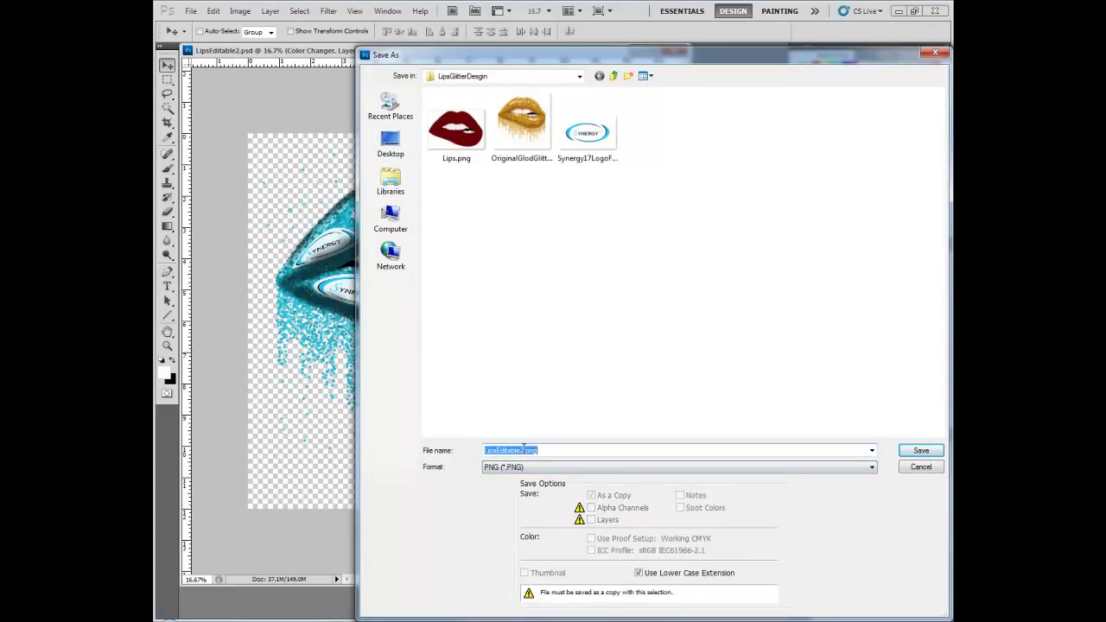
pyautogui.moveTo(524, 450); pyautogui.dragTo(463, 447)
pyautogui.write('S17Lips')
pyautogui.click(919, 451)
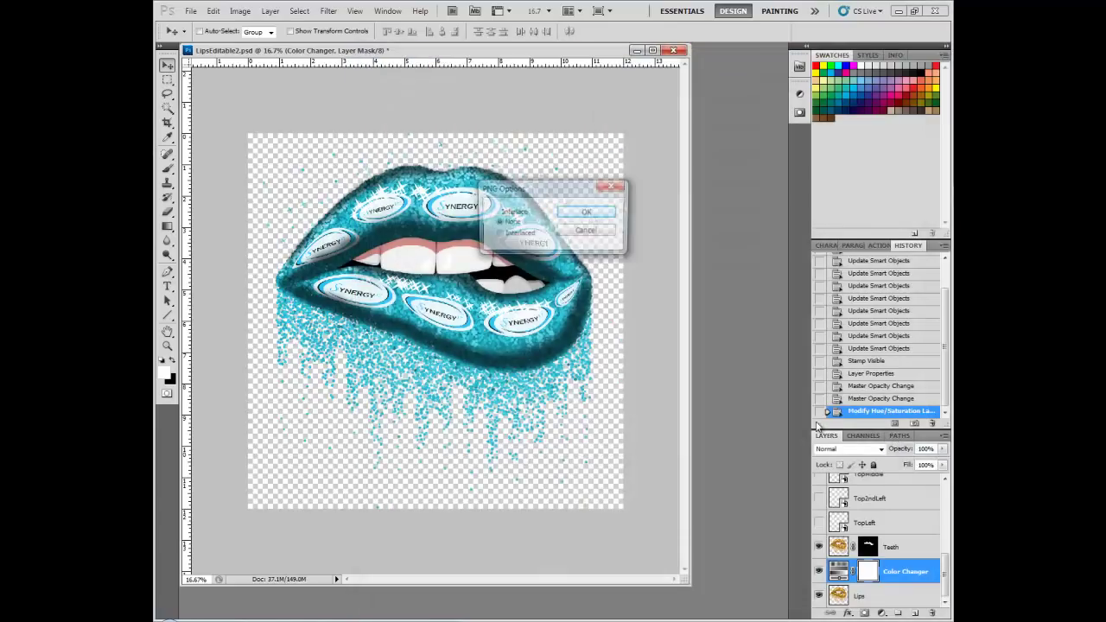
pyautogui.click(587, 213)
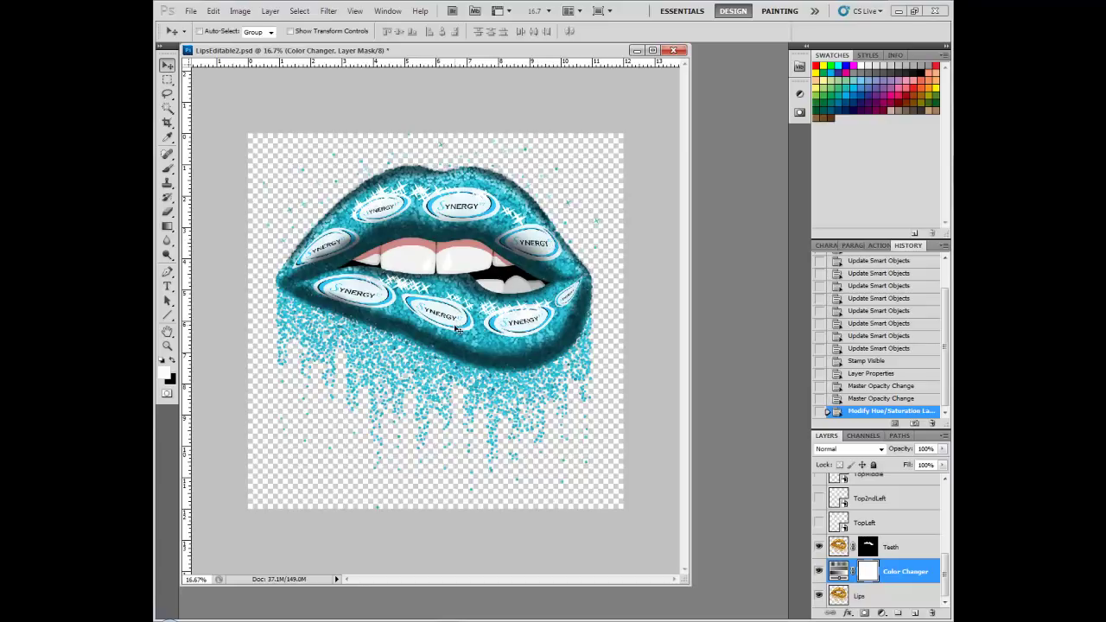
# Hide the merged S17 Logo layer and show the Bottom2ndRight and Bottom2ndLeft logo layers
pyautogui.moveTo(945, 577); pyautogui.dragTo(944, 506)
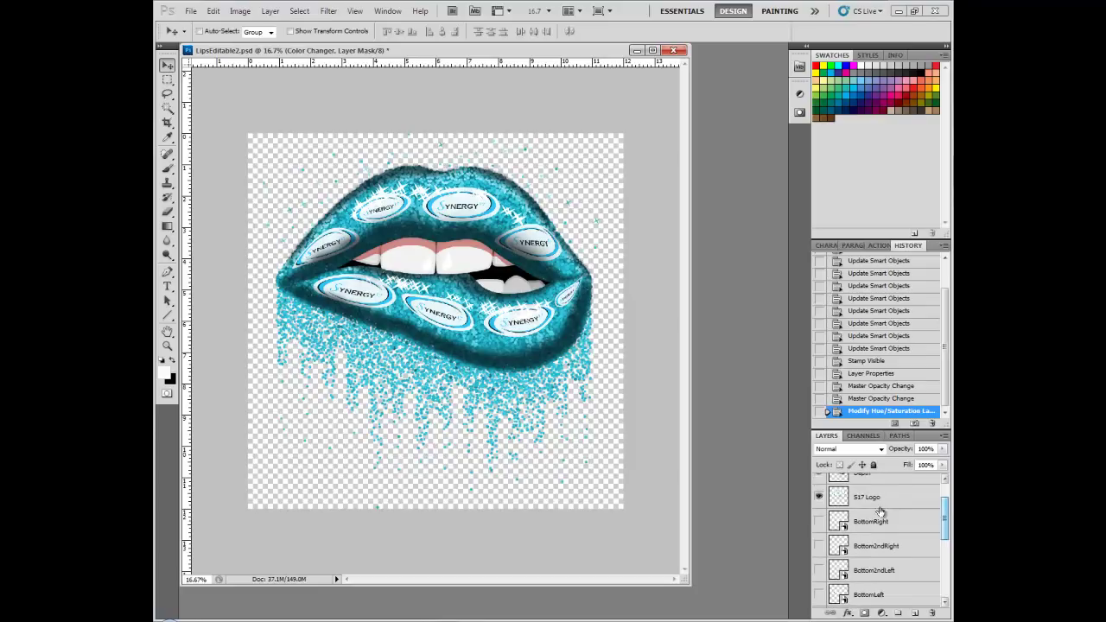
pyautogui.click(818, 496)
pyautogui.click(818, 521)
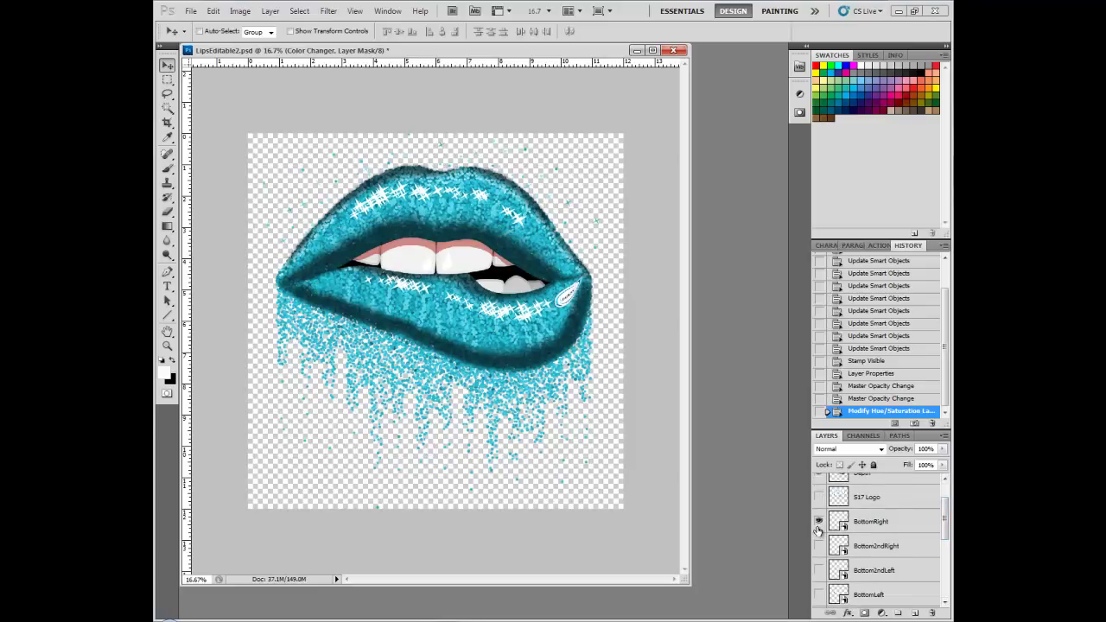
pyautogui.click(818, 521)
pyautogui.click(818, 545)
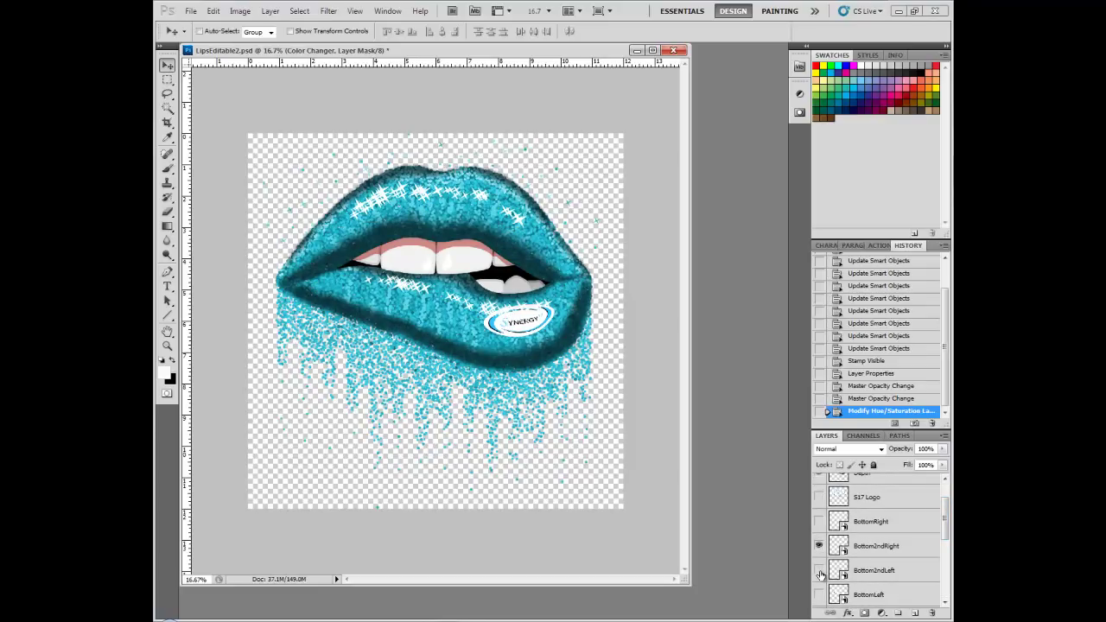
pyautogui.click(818, 570)
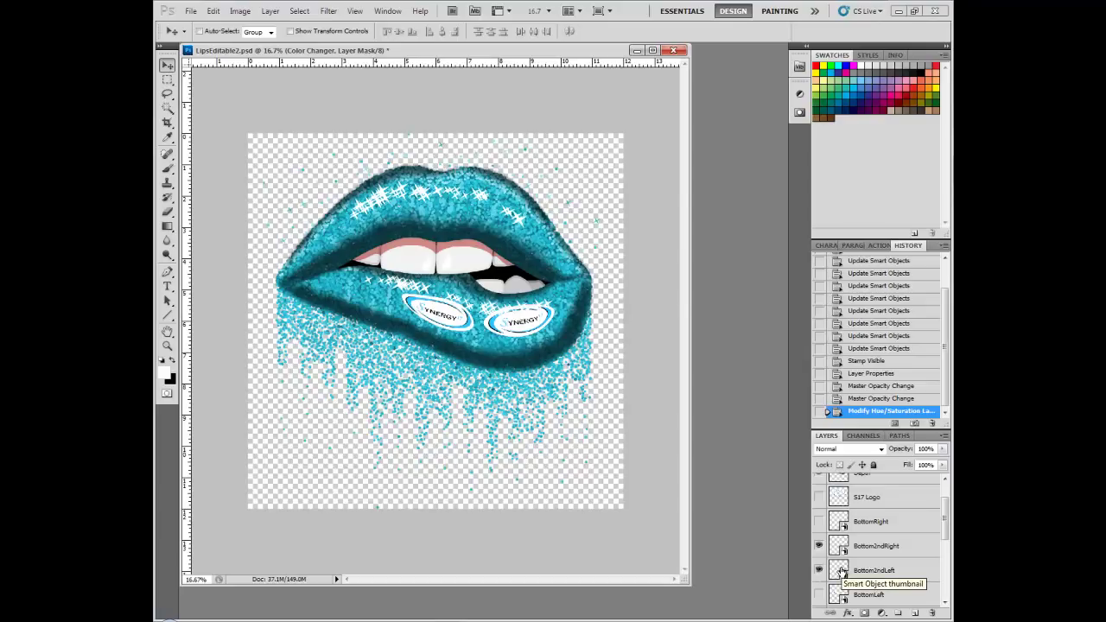
# In the Bottom2ndLeft smart object, hide the logo and text, show the black layer, and save
pyautogui.doubleClick(842, 570)
pyautogui.click(604, 261)
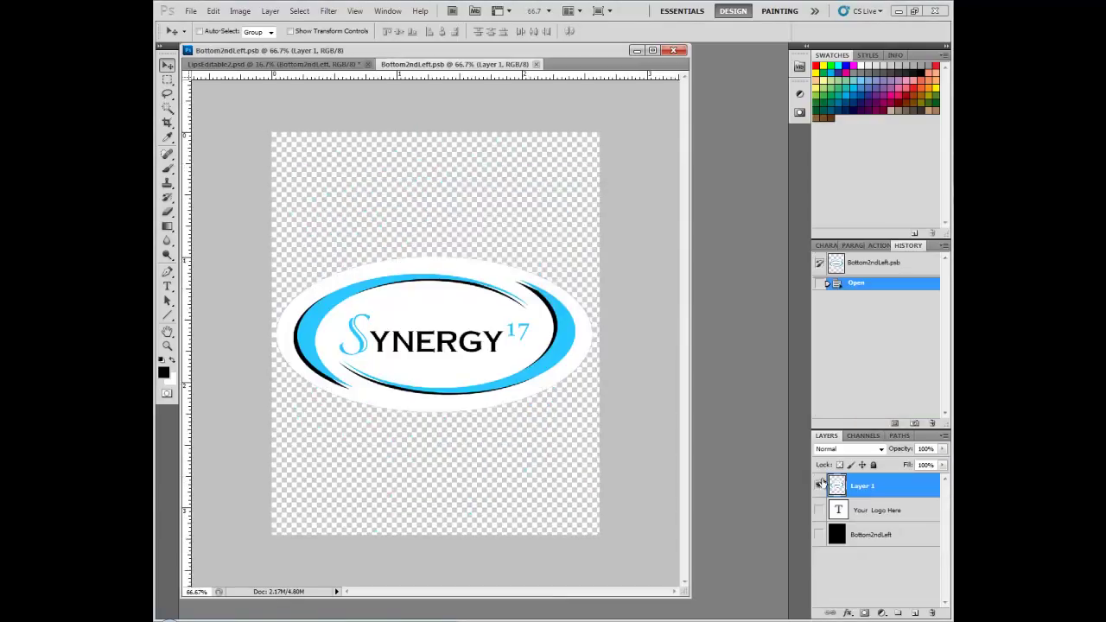
pyautogui.click(818, 509)
pyautogui.click(820, 535)
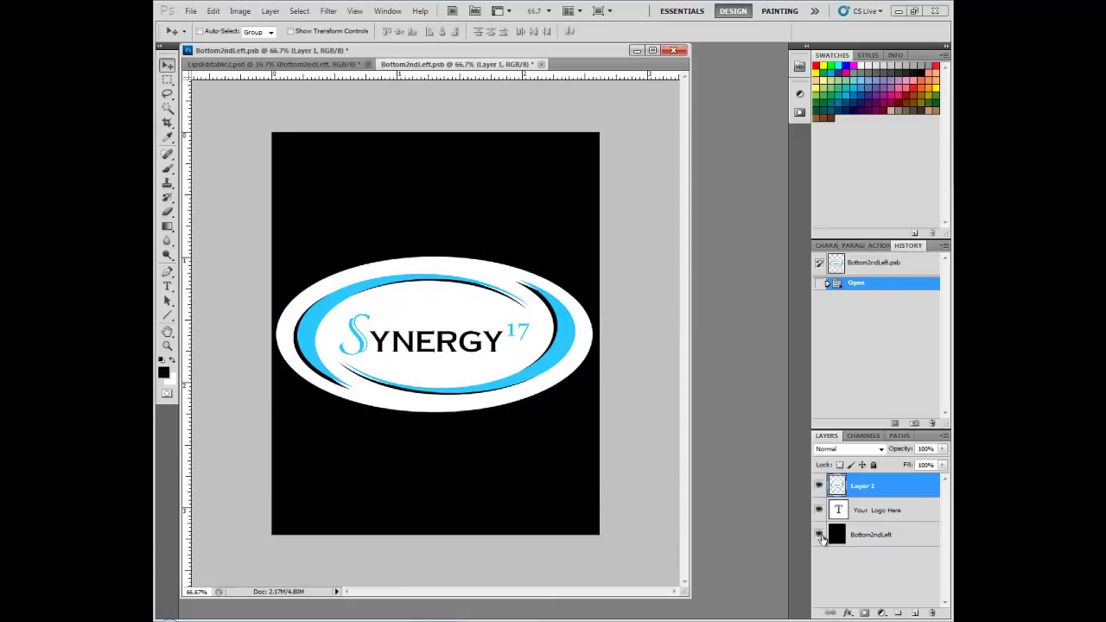
pyautogui.click(818, 510)
pyautogui.click(818, 485)
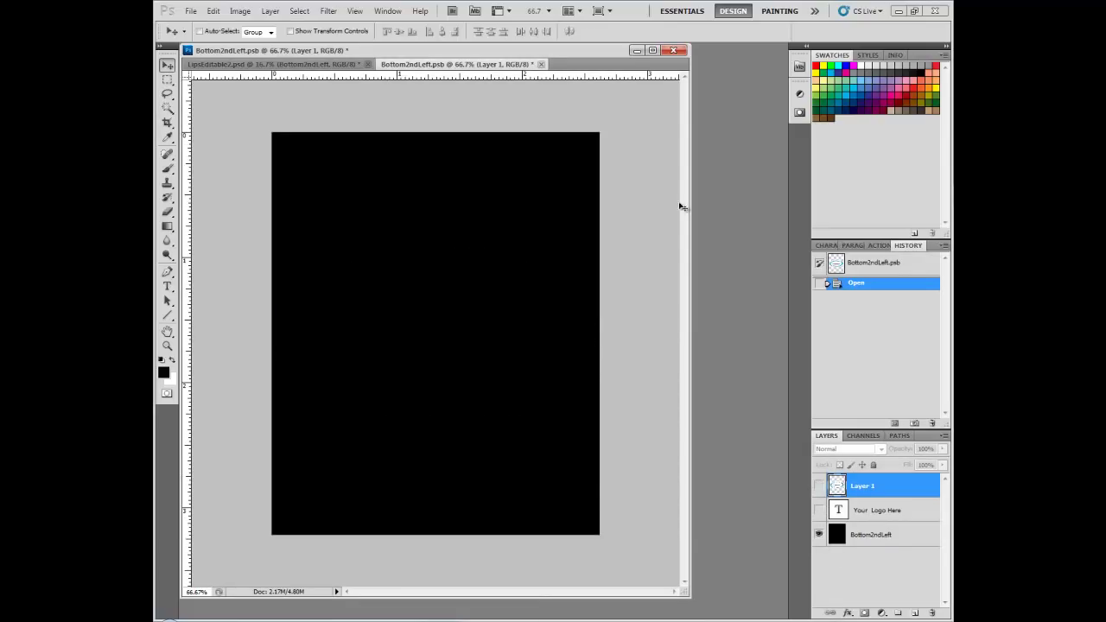
pyautogui.click(540, 64)
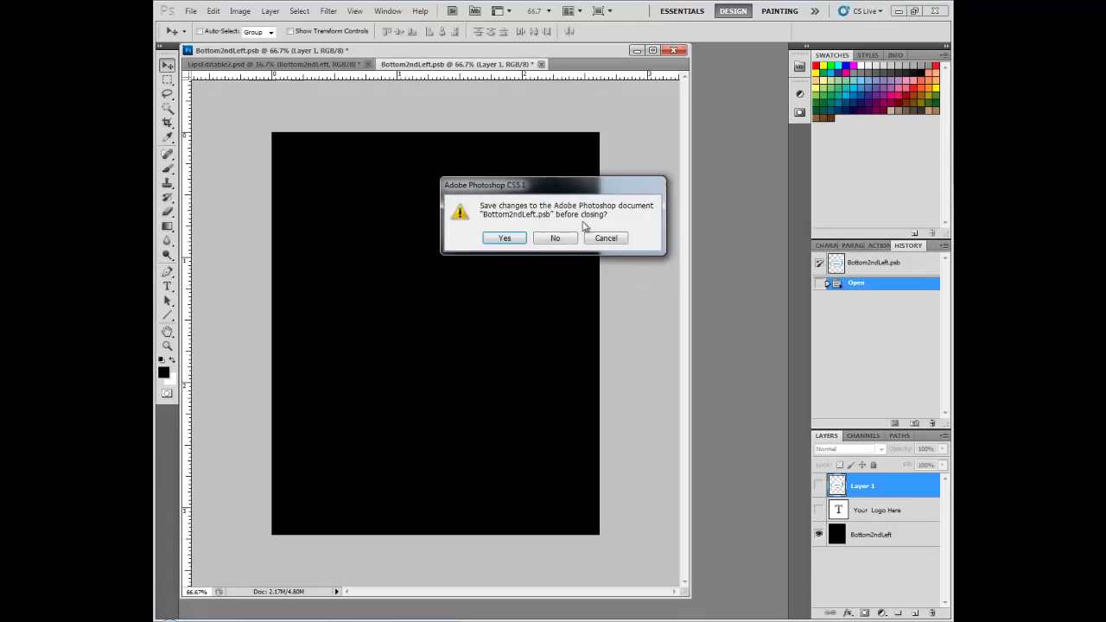
pyautogui.click(504, 239)
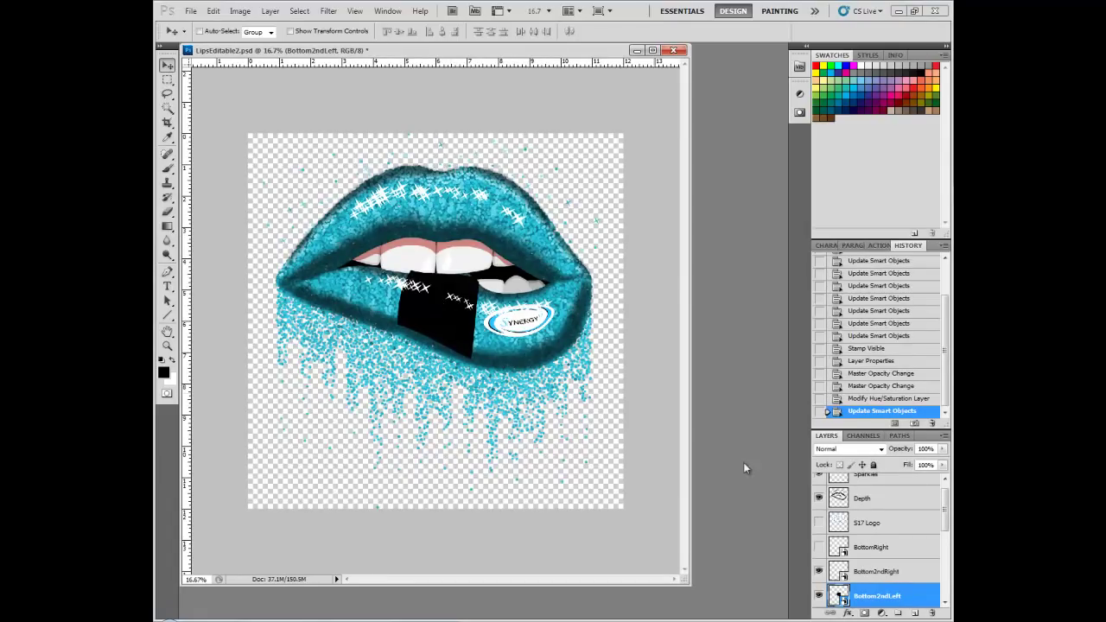
# In the Bottom2ndRight smart object, hide the logo, show the black layer, and save
pyautogui.doubleClick(838, 571)
pyautogui.click(604, 263)
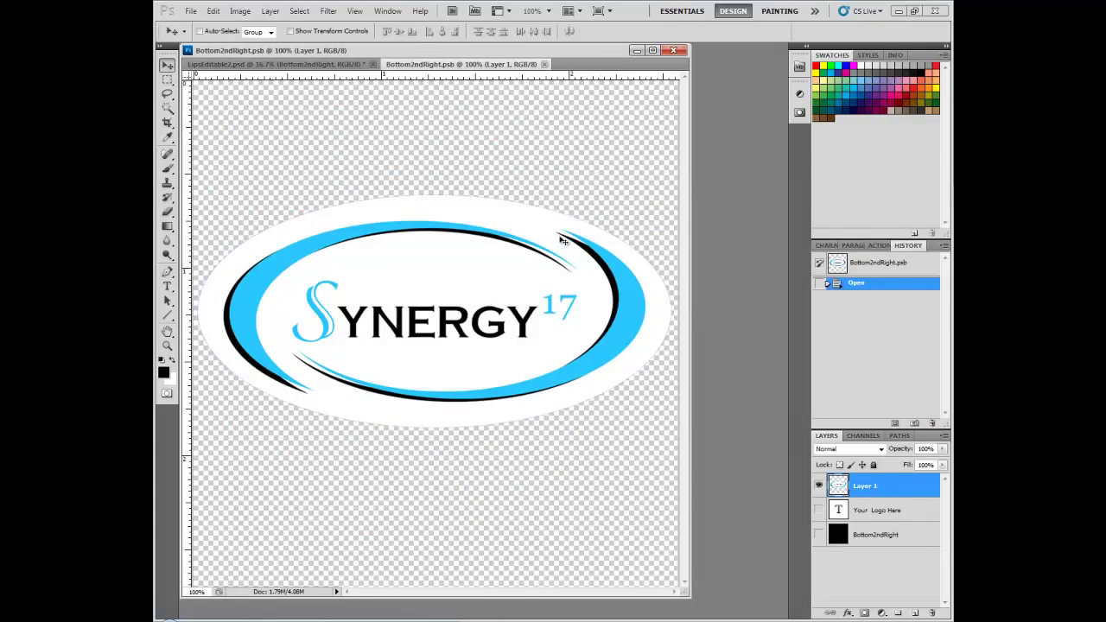
pyautogui.click(819, 485)
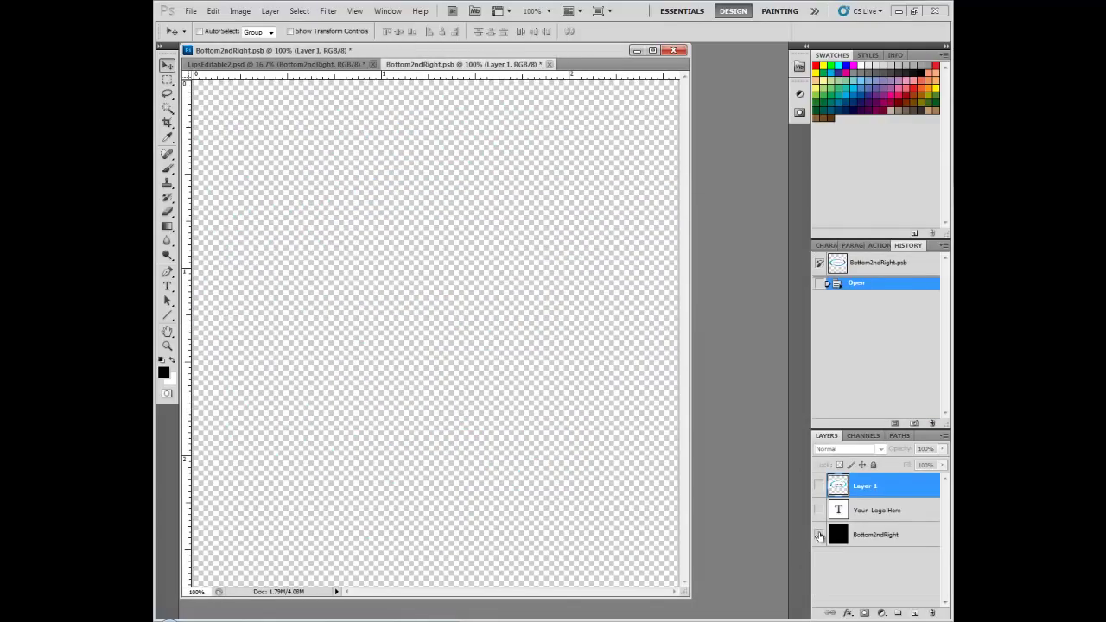
pyautogui.click(819, 534)
pyautogui.click(548, 64)
pyautogui.click(515, 239)
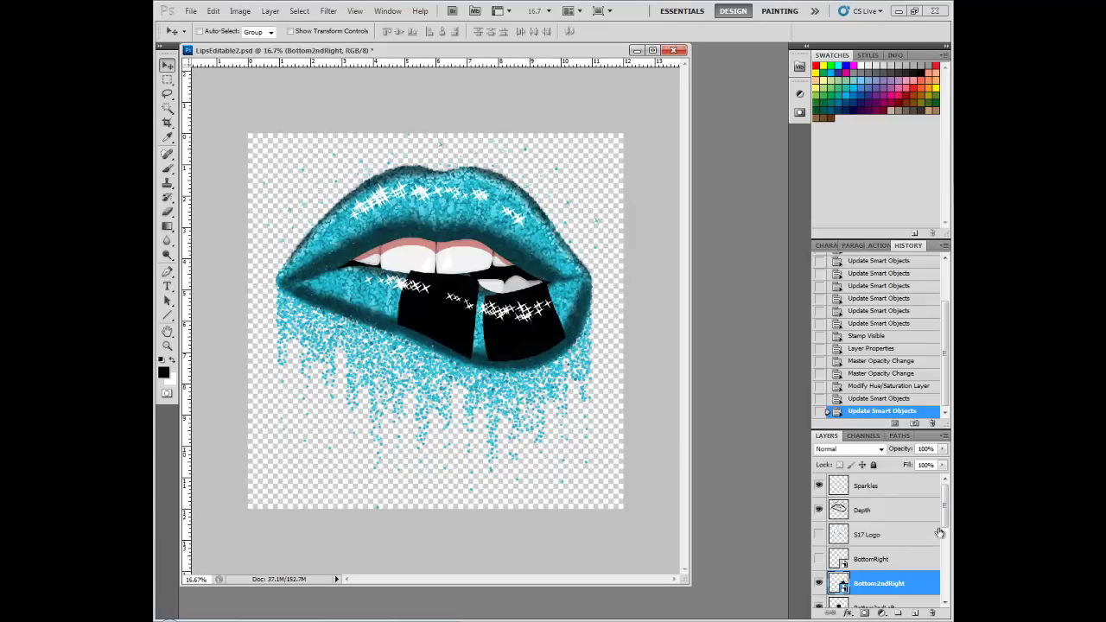
pyautogui.scroll(-1, 944, 528)
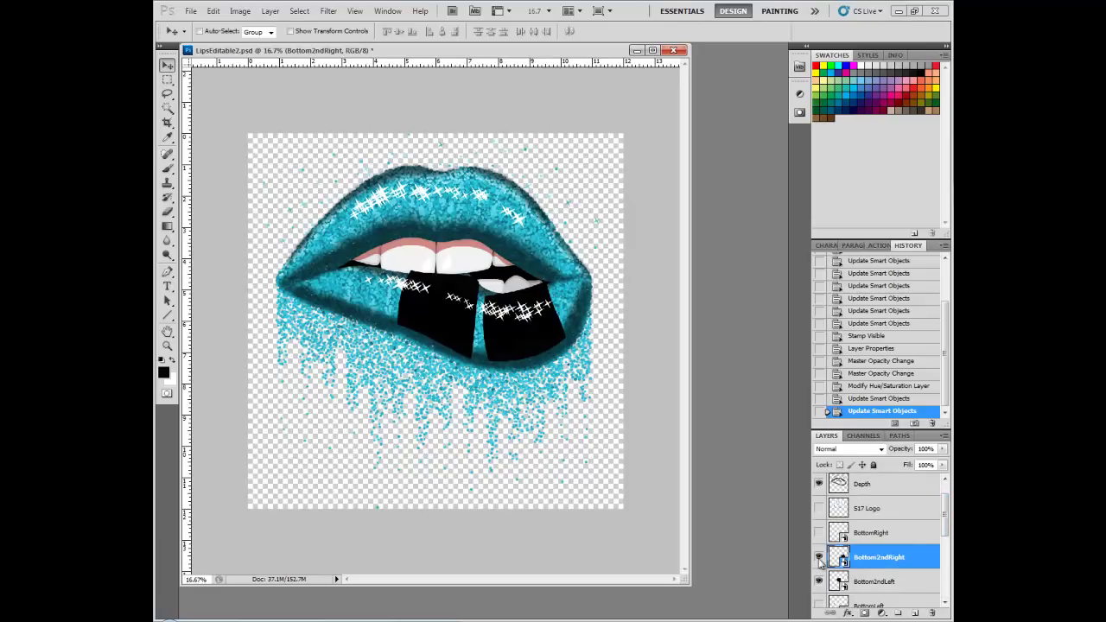
# Warp the Bottom2ndRight black patch, pulling its corners to follow the lower lip's curve
pyautogui.click(212, 11)
pyautogui.moveTo(233, 255)
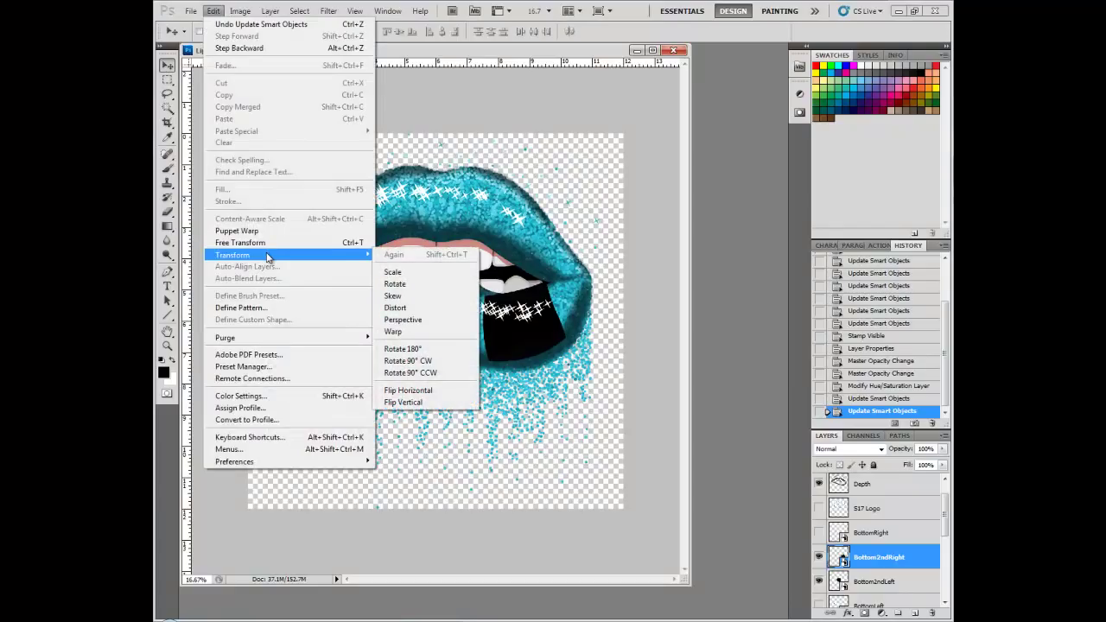
pyautogui.click(406, 332)
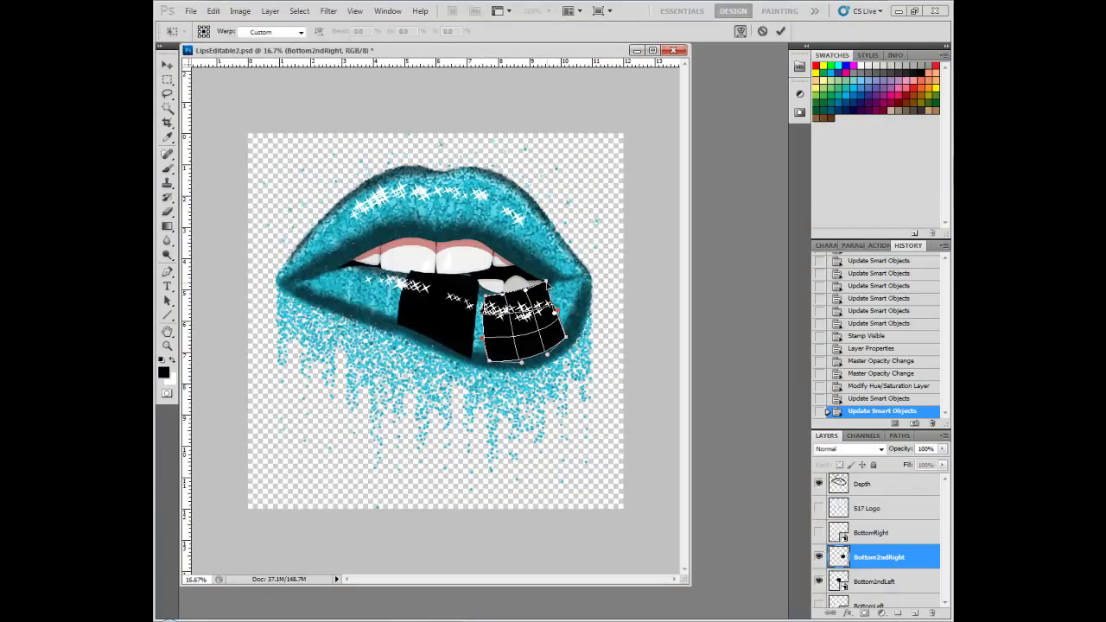
pyautogui.moveTo(547, 284)
pyautogui.mouseDown()
pyautogui.moveTo(553, 297)
pyautogui.moveTo(526, 302)
pyautogui.mouseUp()
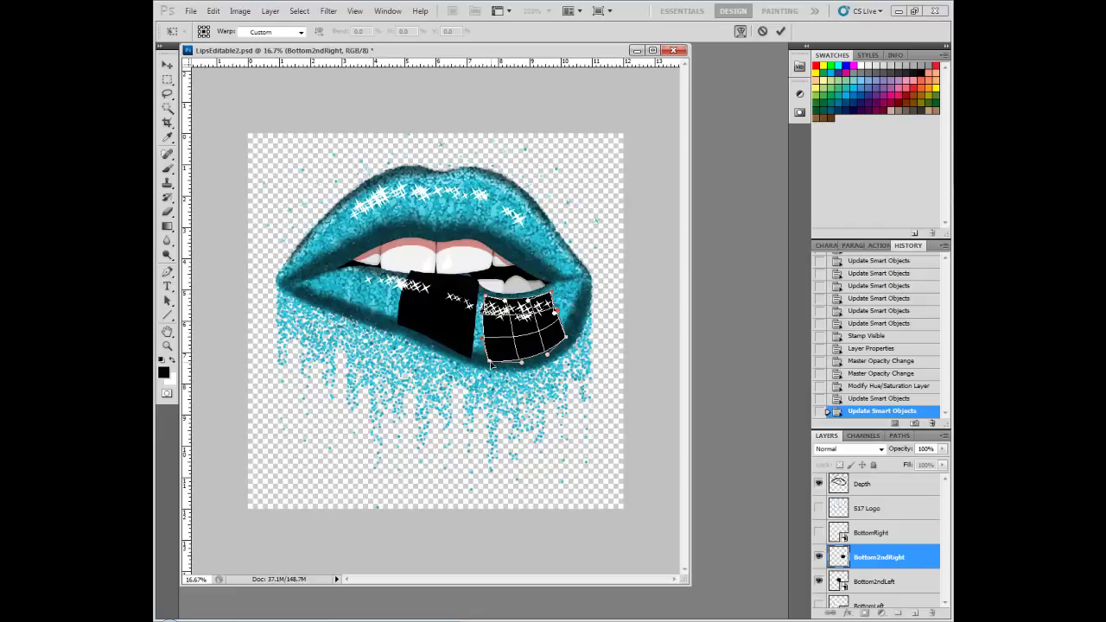
pyautogui.moveTo(492, 364); pyautogui.dragTo(490, 358)
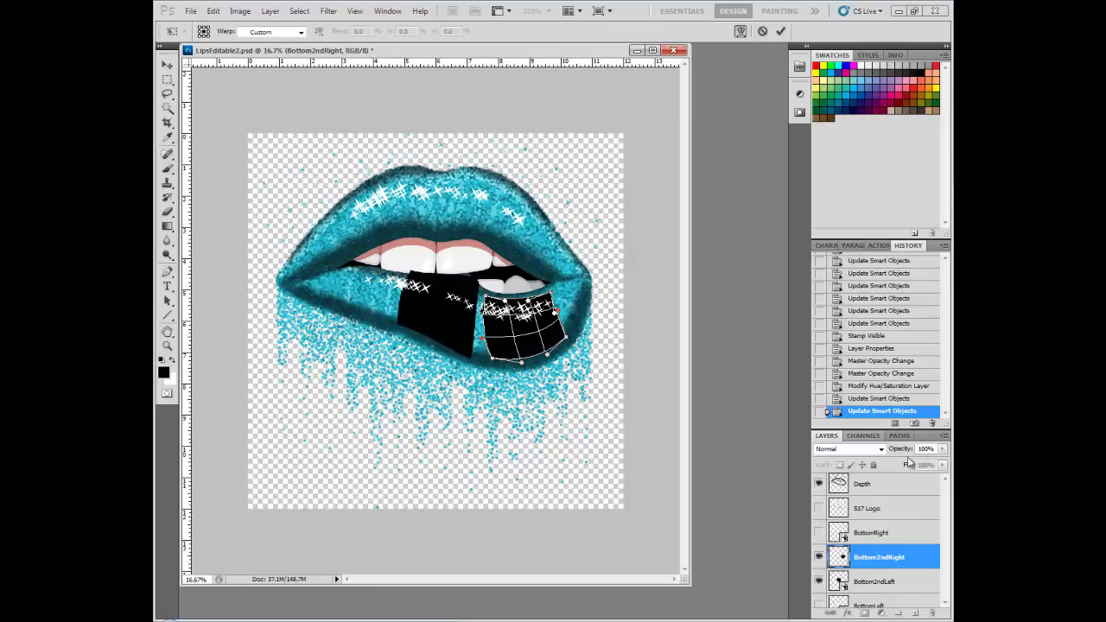
pyautogui.click(944, 245)
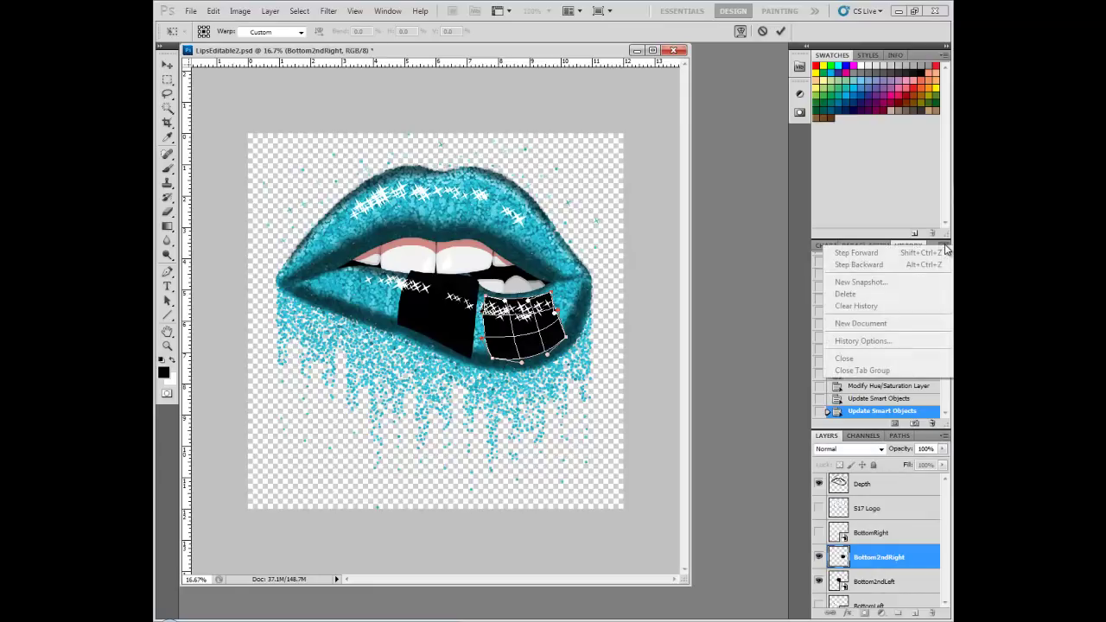
pyautogui.click(895, 544)
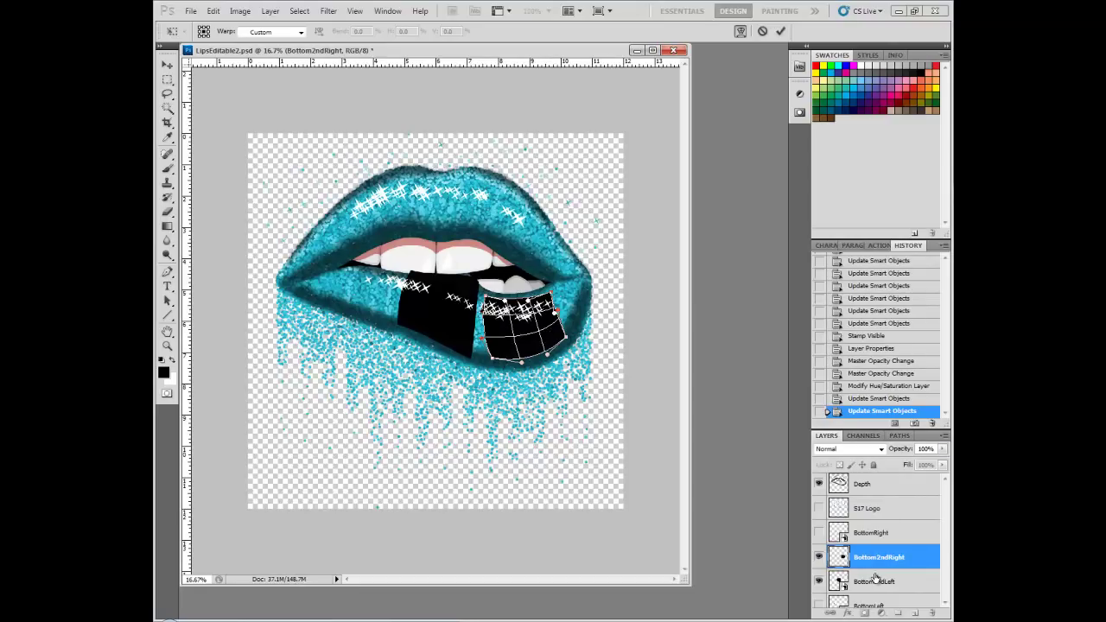
pyautogui.doubleClick(533, 320)
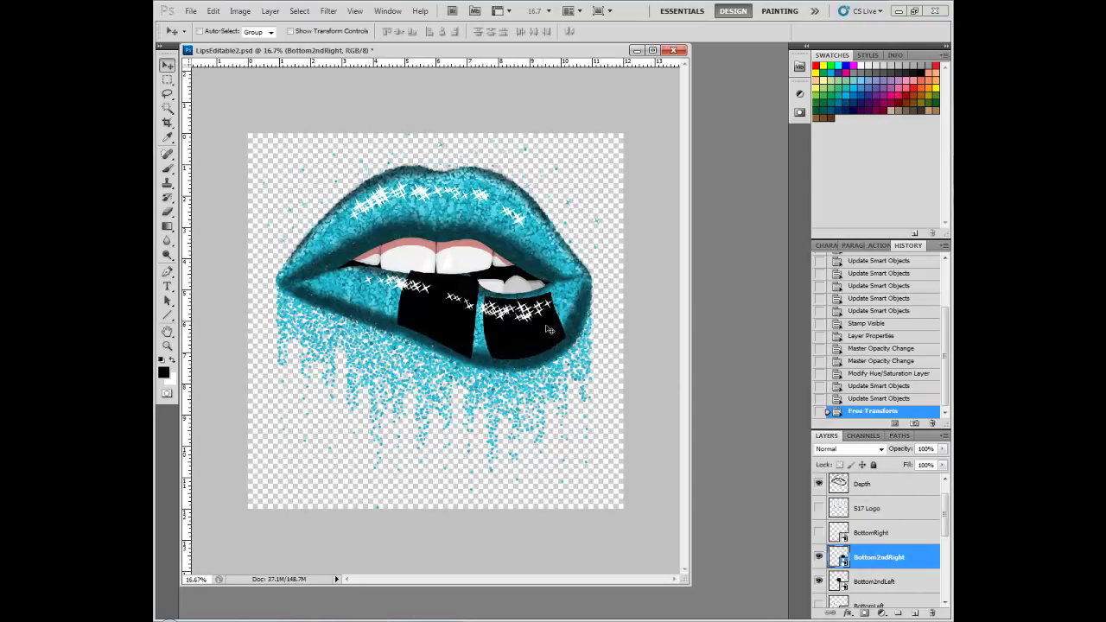
pyautogui.click(944, 437)
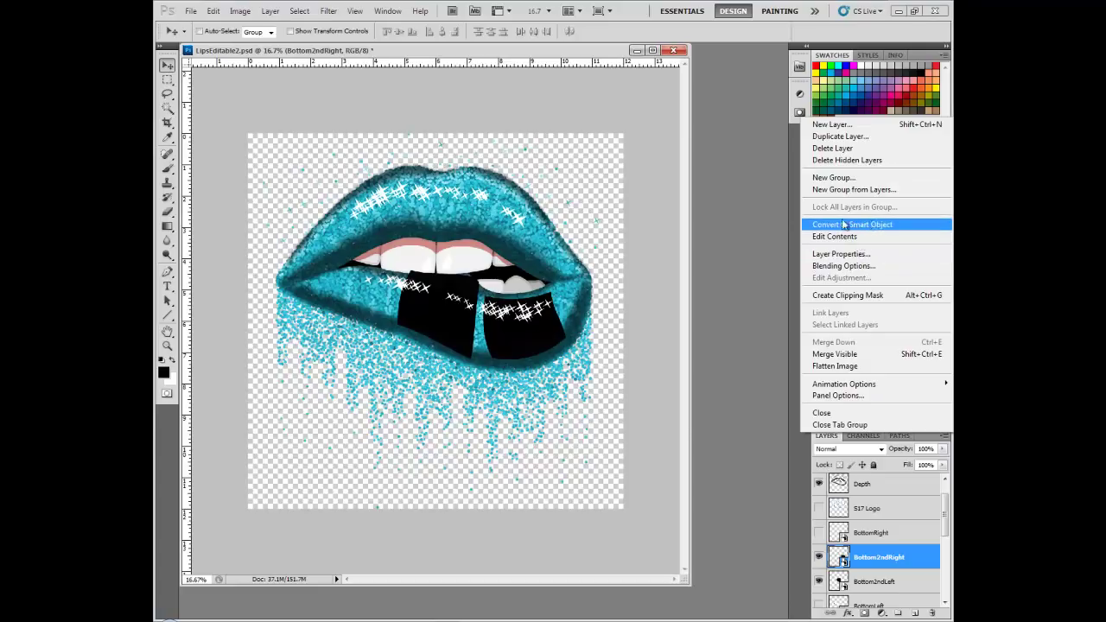
pyautogui.click(785, 224)
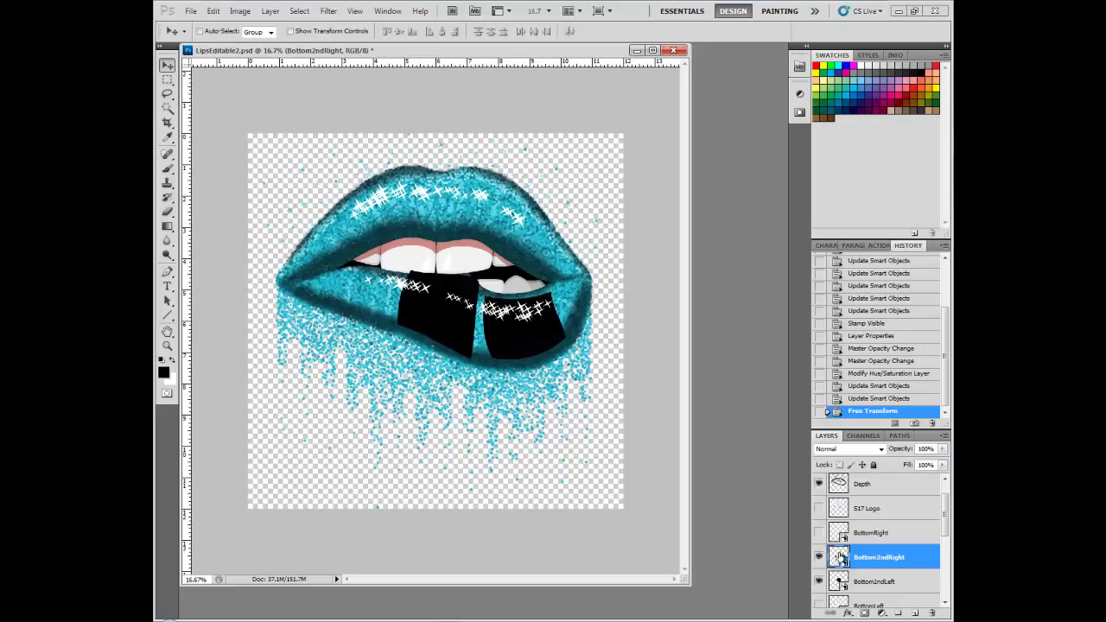
# In the Bottom2ndRight smart object, hide the black layer, show the Synergy logo, and save
pyautogui.doubleClick(840, 556)
pyautogui.click(610, 263)
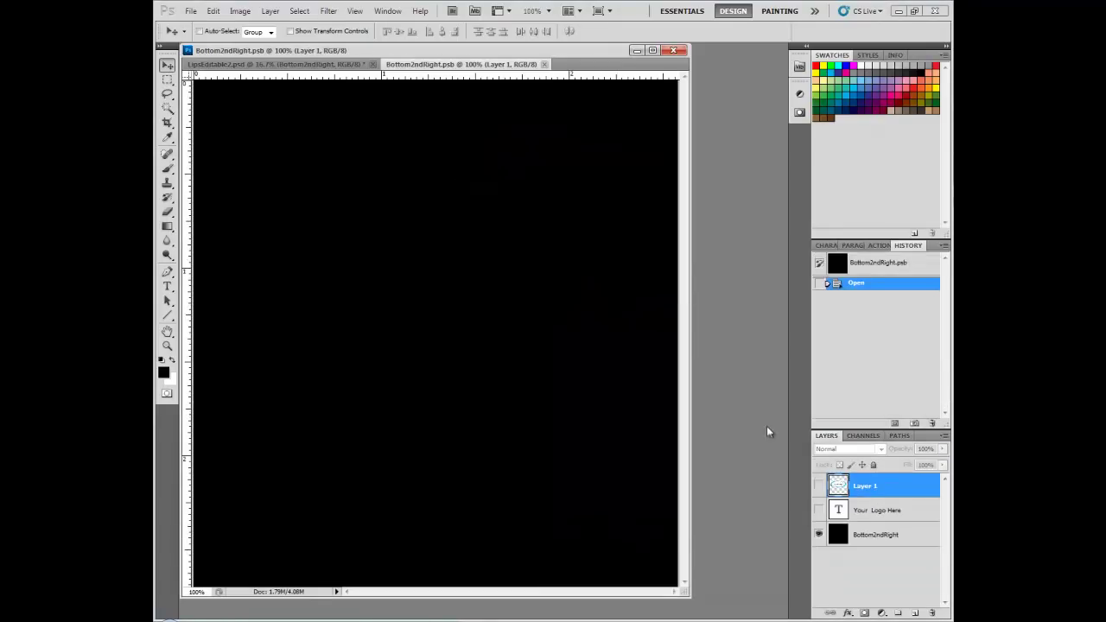
pyautogui.click(819, 534)
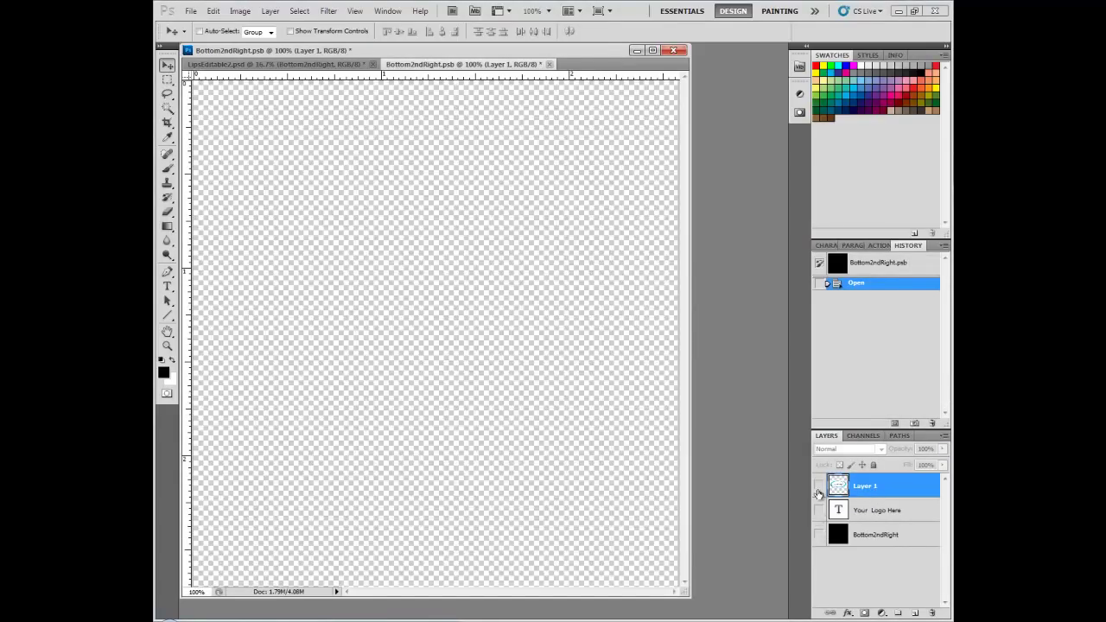
pyautogui.click(819, 487)
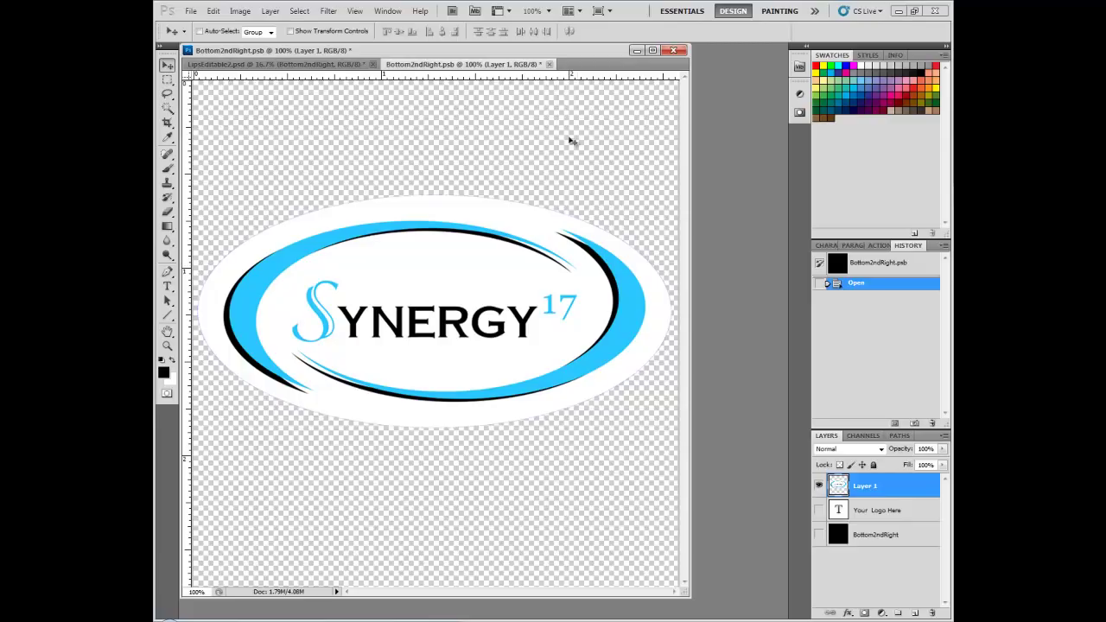
pyautogui.click(548, 64)
pyautogui.click(505, 238)
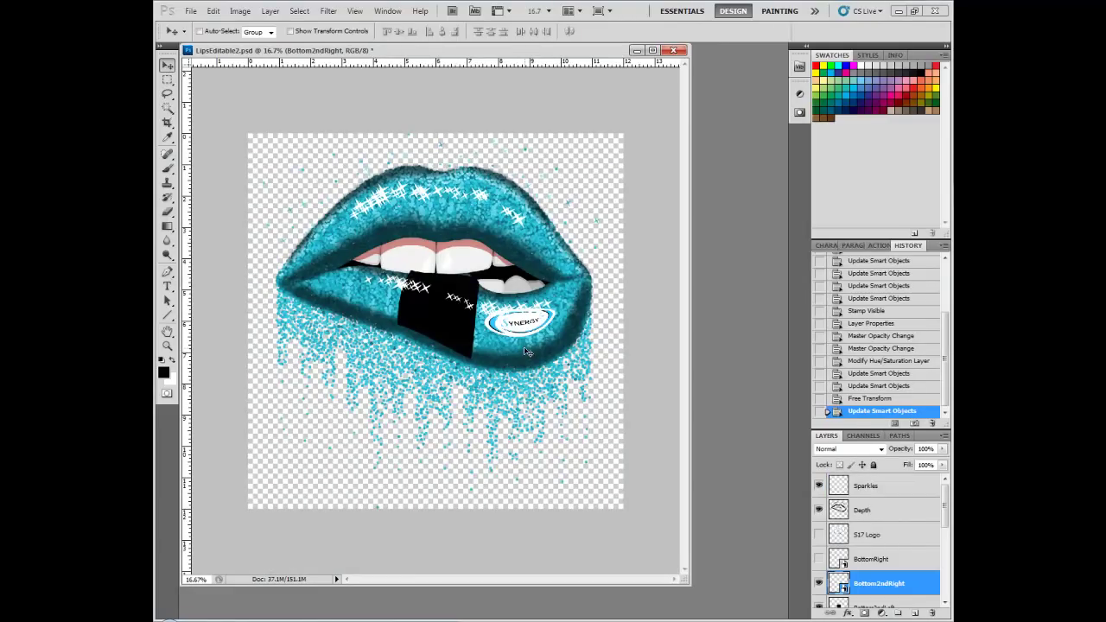